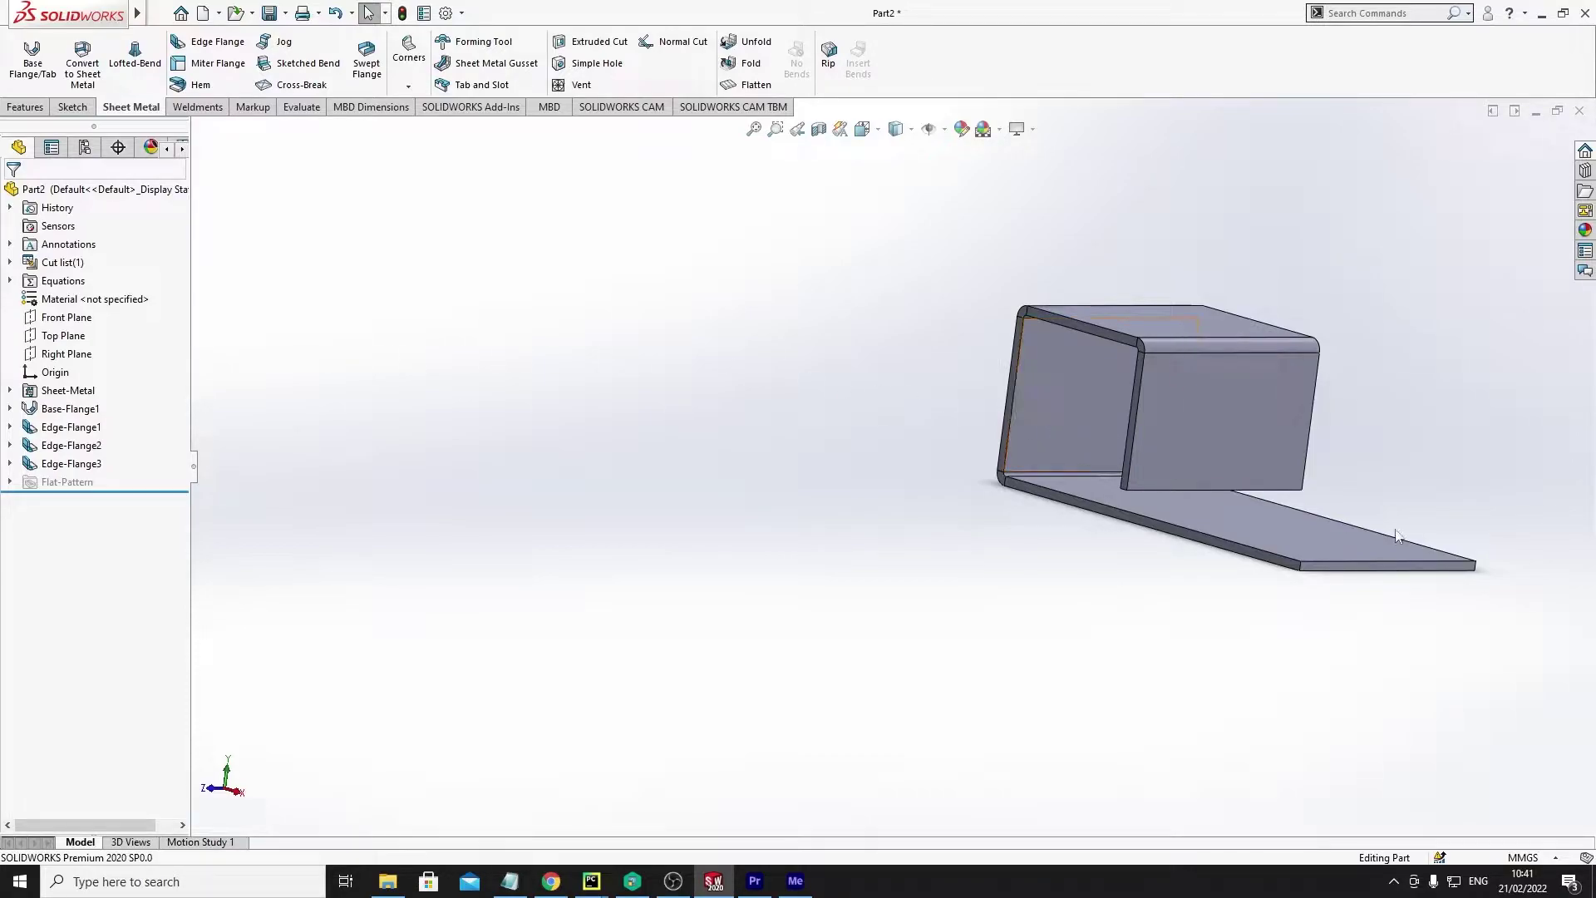
Step: Preview the part's flat pattern, then fold it back and orbit the bent part
scroll(1215, 476, "down", 1)
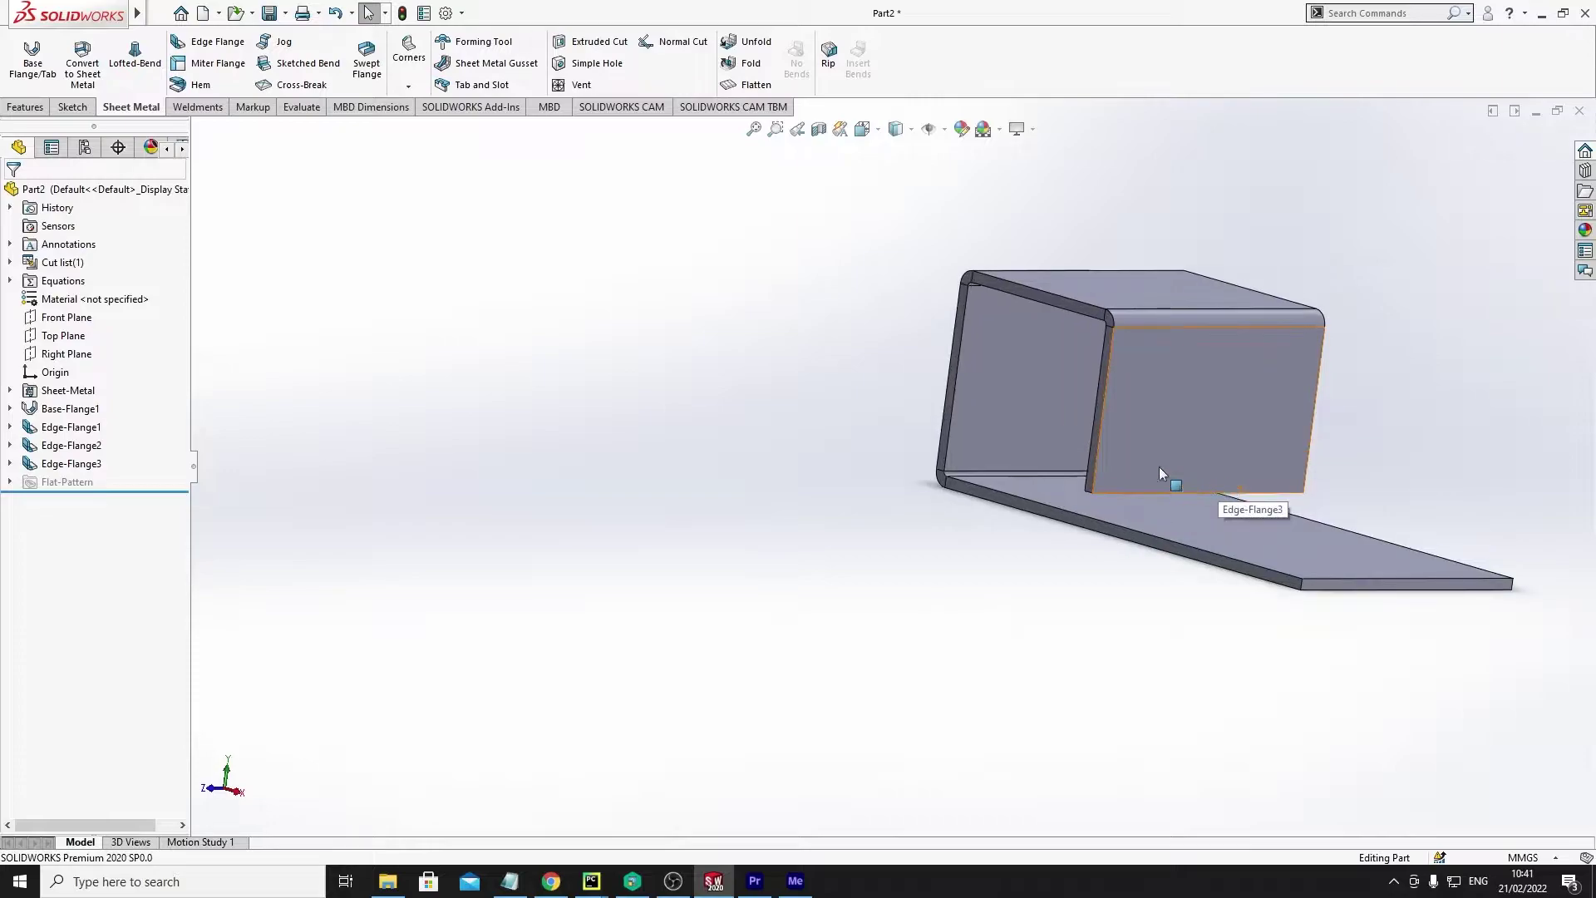
scroll(1197, 504, "down", 1)
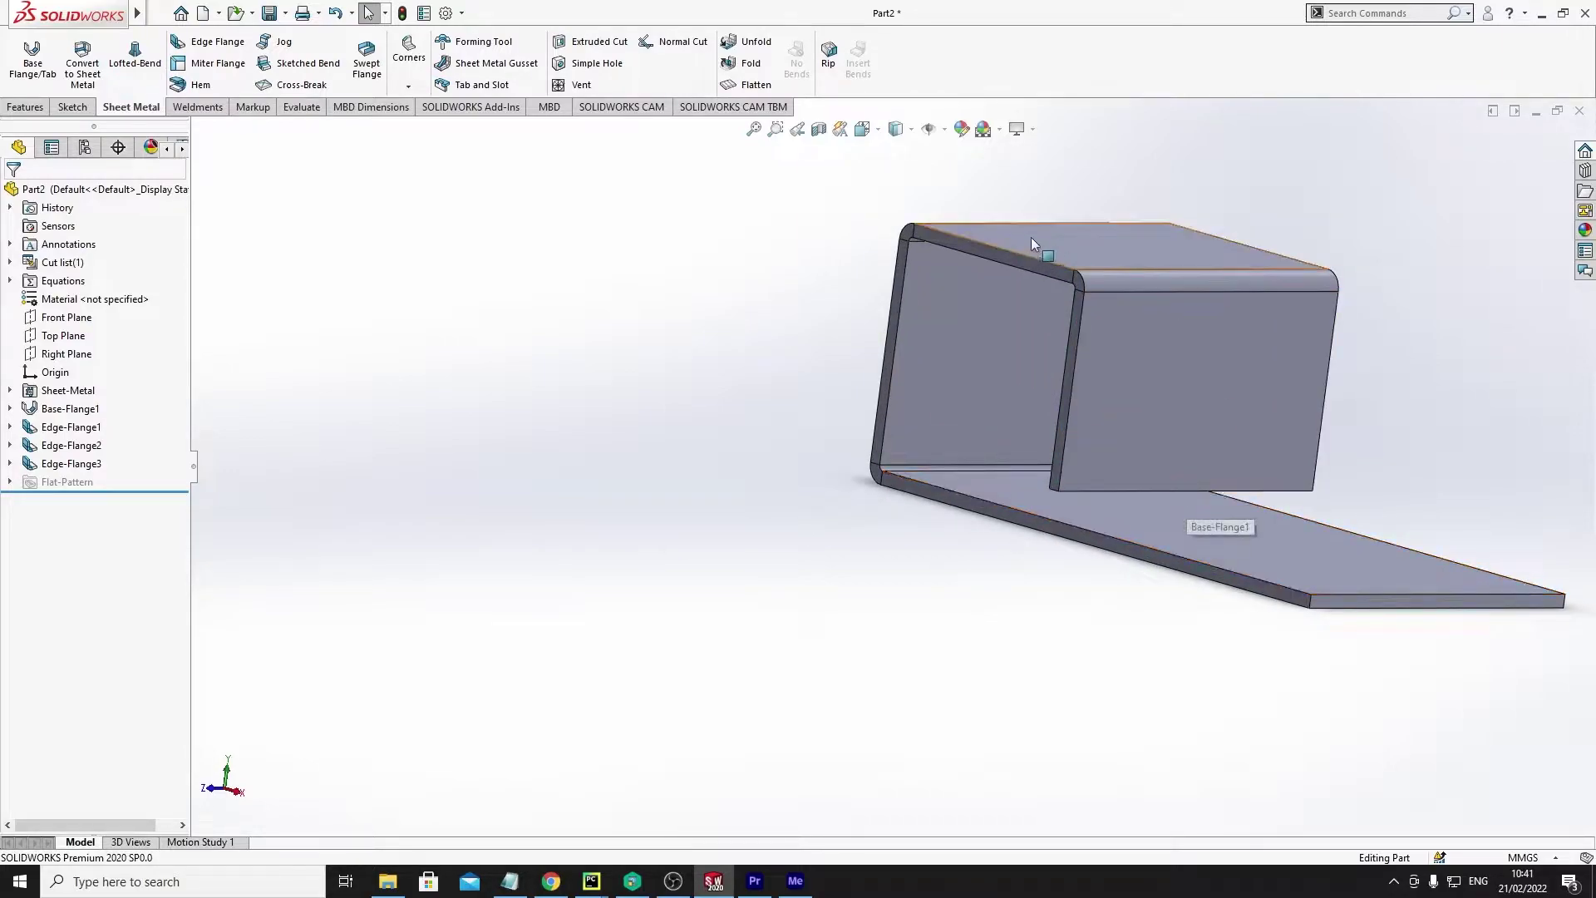
left_click(752, 83)
middle_click_drag(1145, 367, 1187, 381)
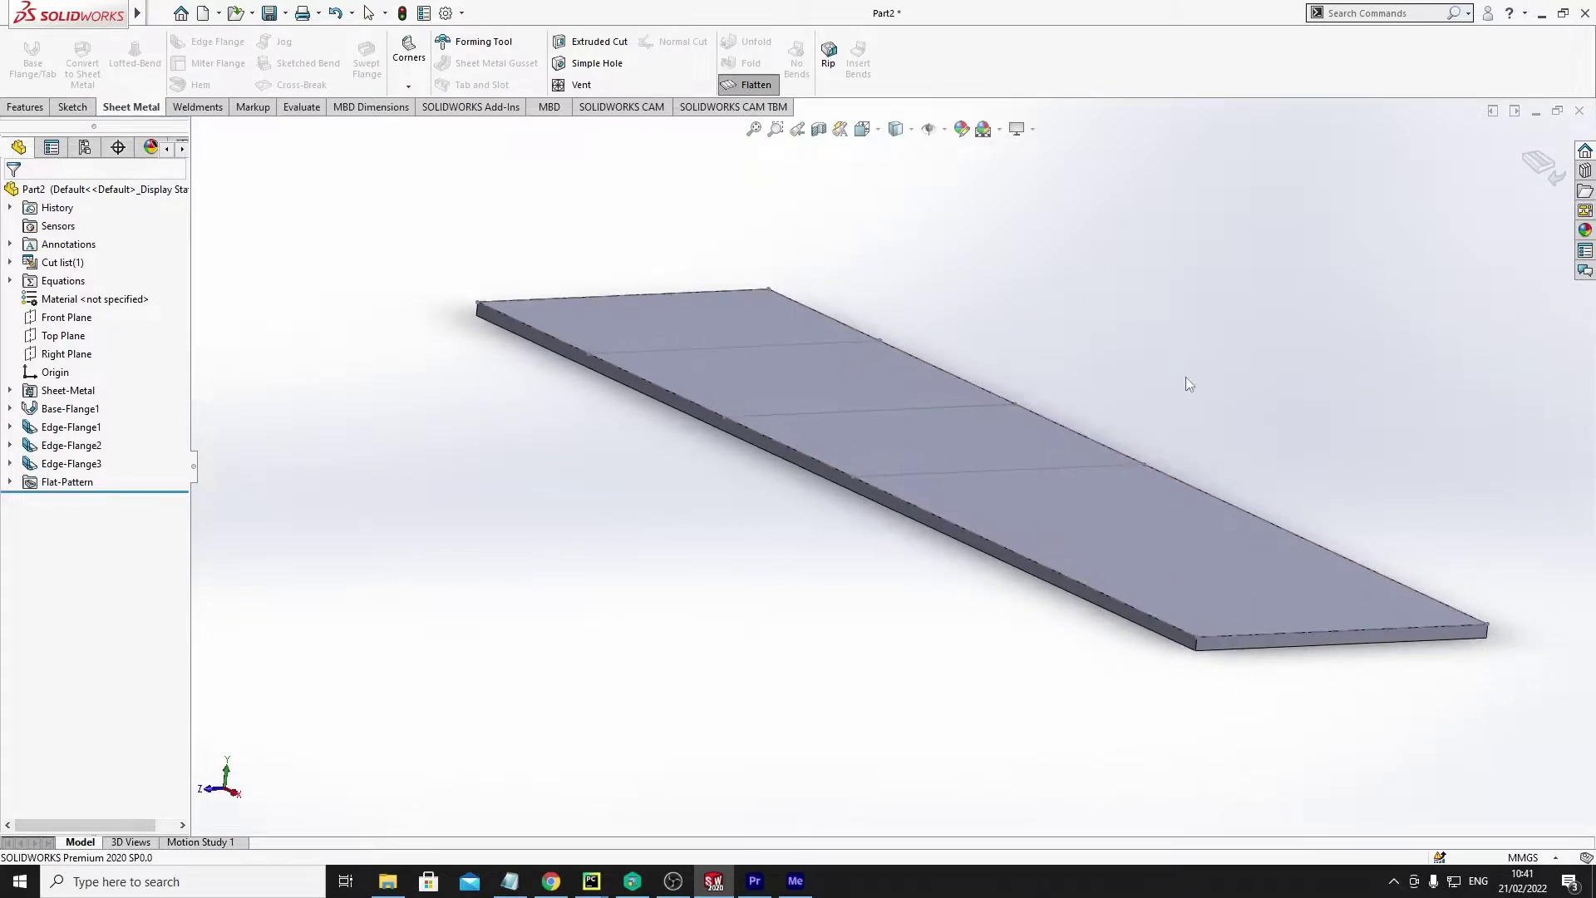
left_click(733, 84)
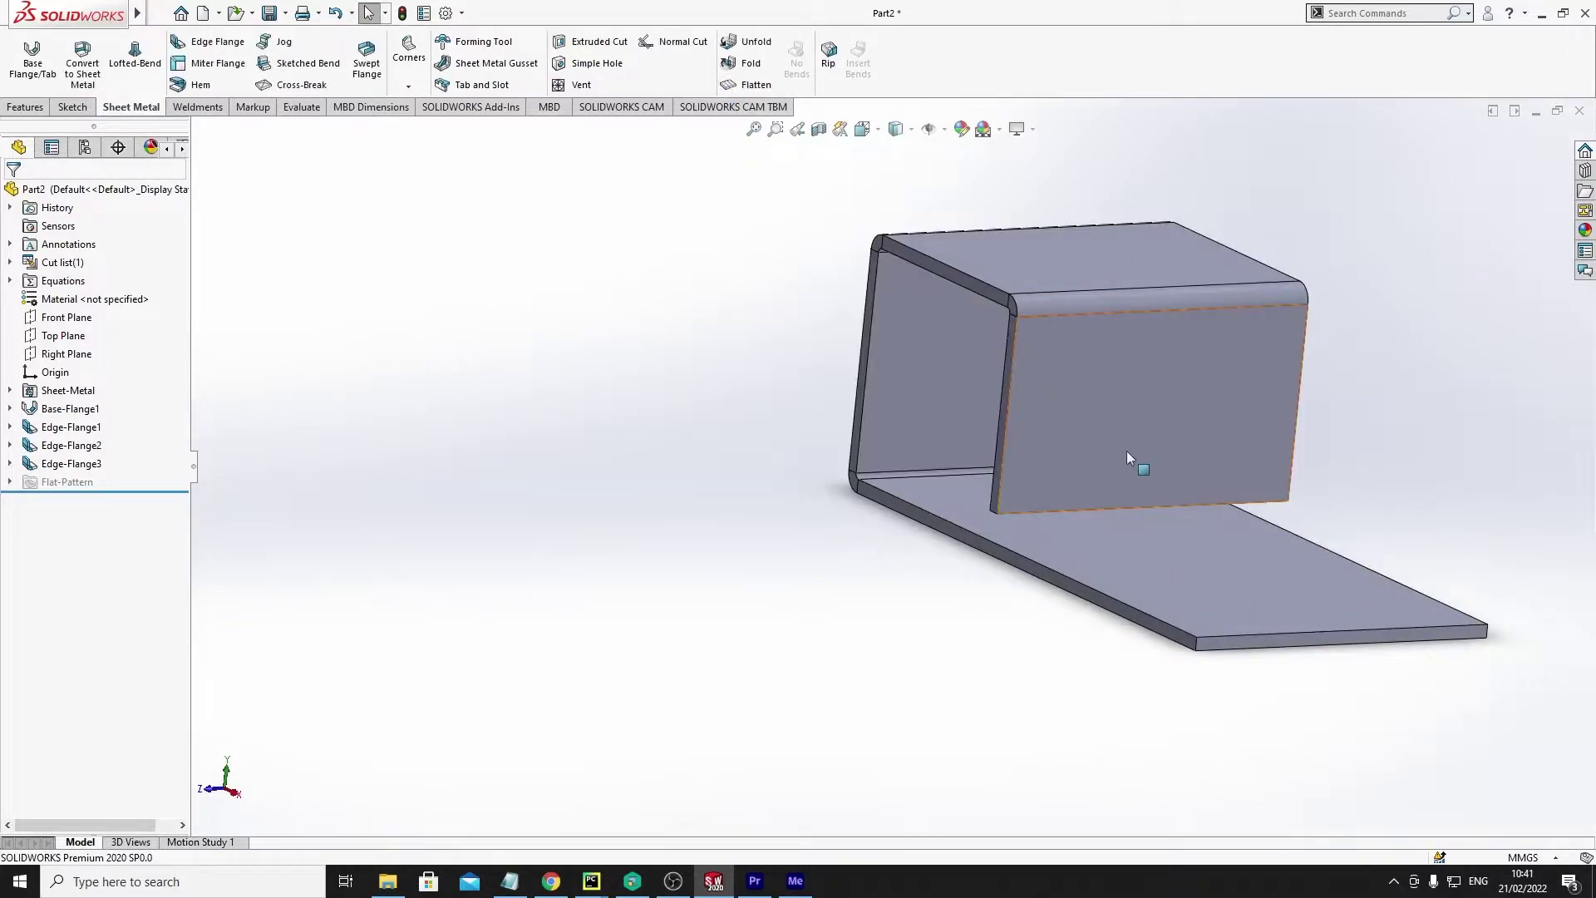
middle_click_drag(695, 527, 730, 491)
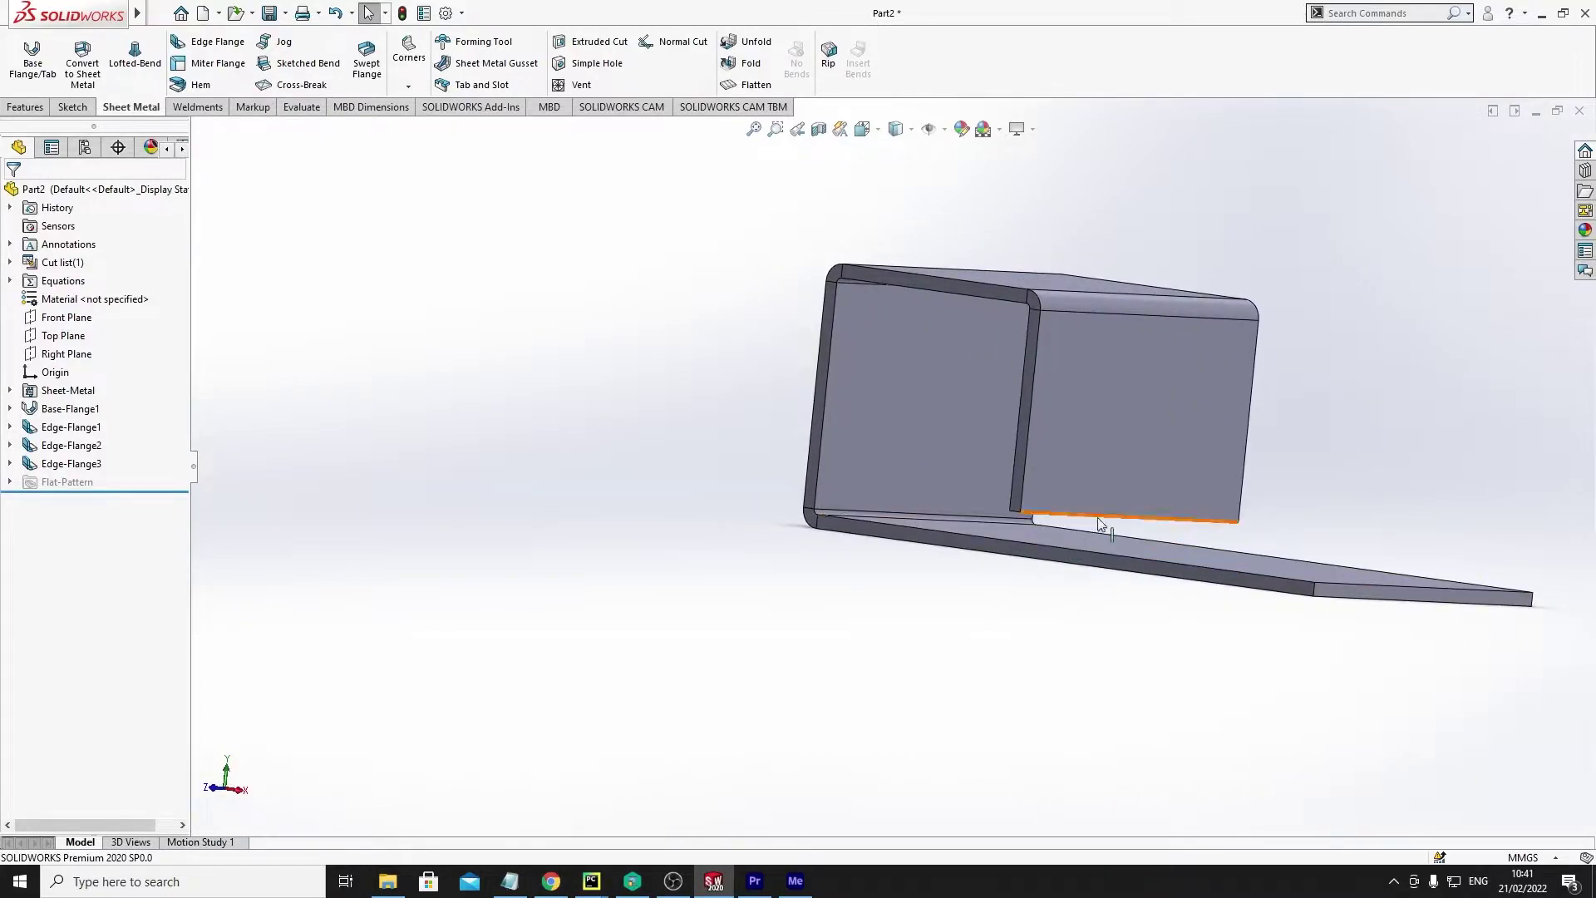
scroll(1106, 517, "down", 2)
scroll(1106, 517, "down", 4)
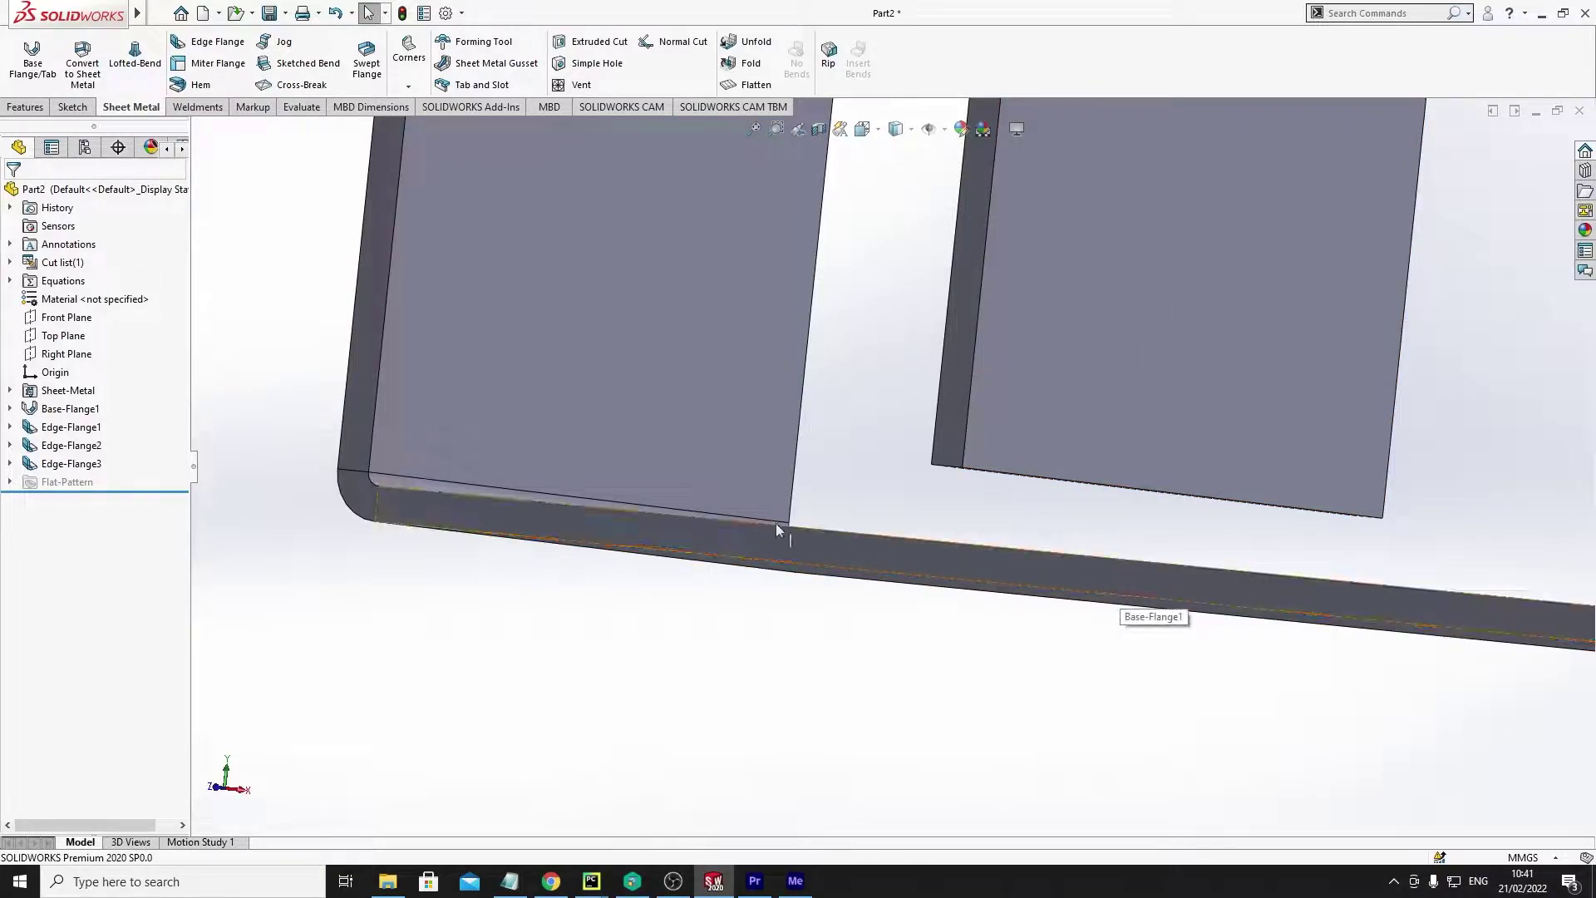
Step: Add a tab and slot from the inner flange's lower edge into the base plate, then flatten to see the slot
left_click(481, 85)
middle_click_drag(1186, 430, 1029, 397)
left_click(1030, 406)
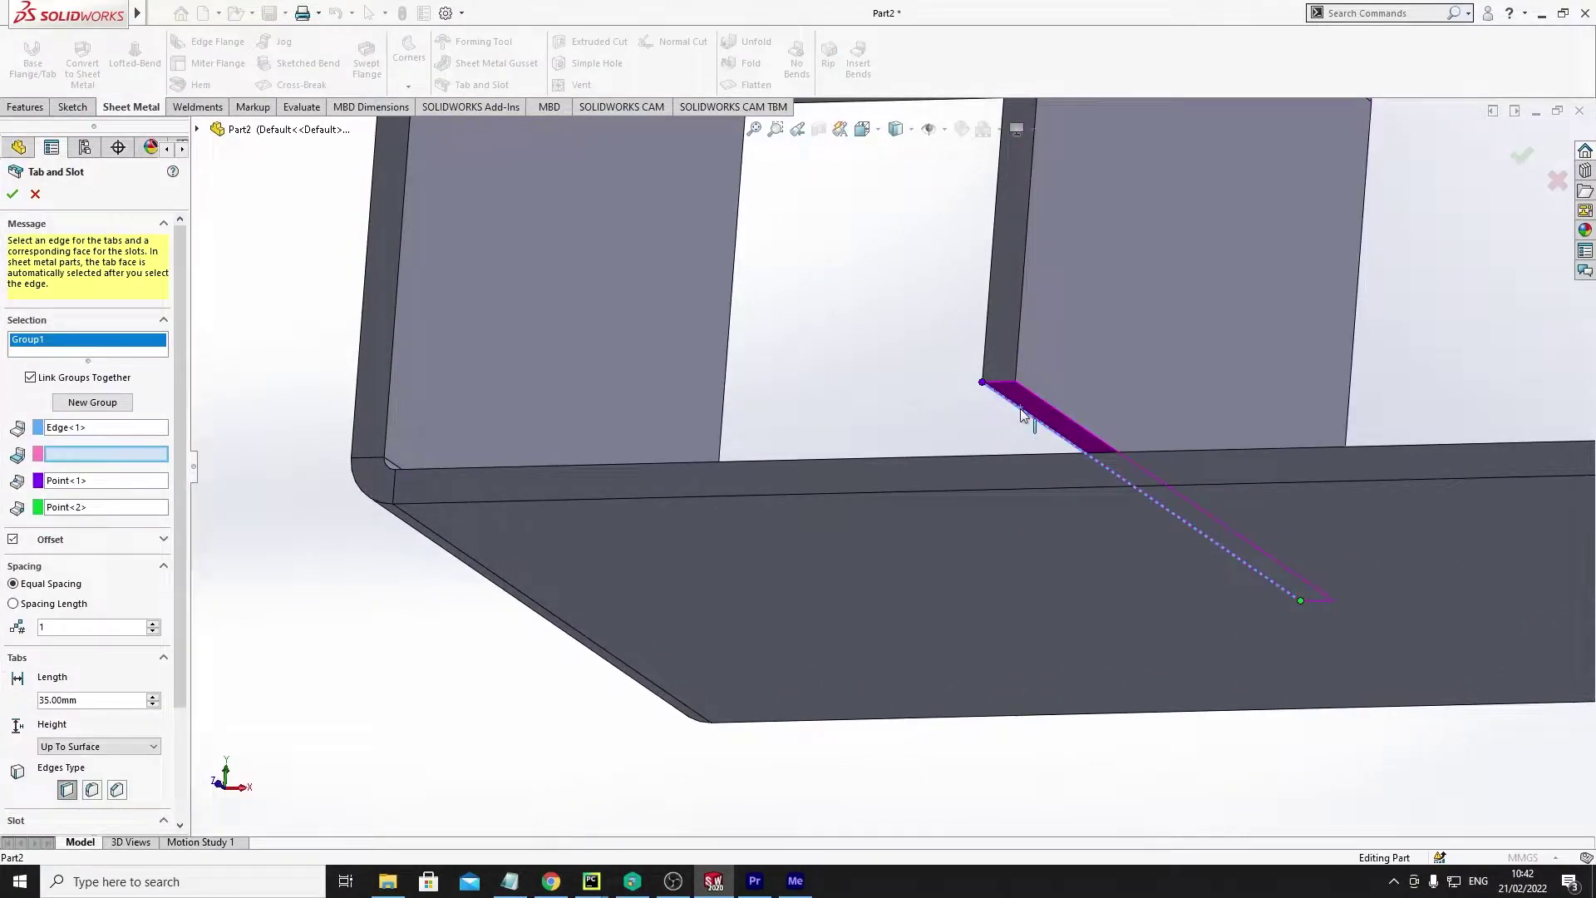
left_click(1104, 592)
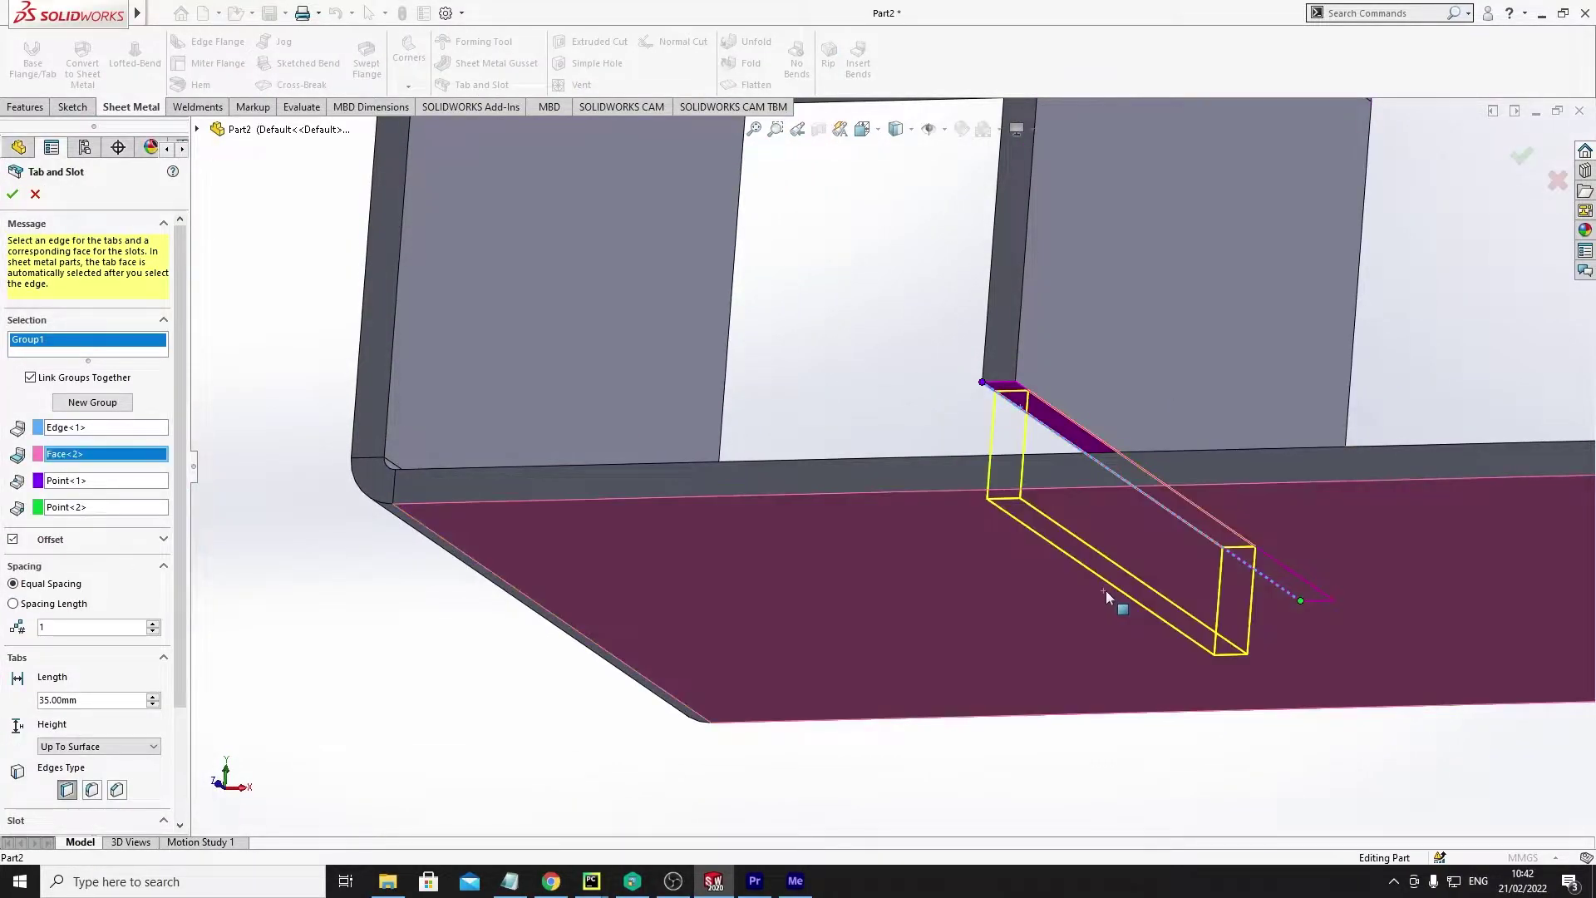
left_click(13, 194)
middle_click_drag(1204, 349, 1158, 396)
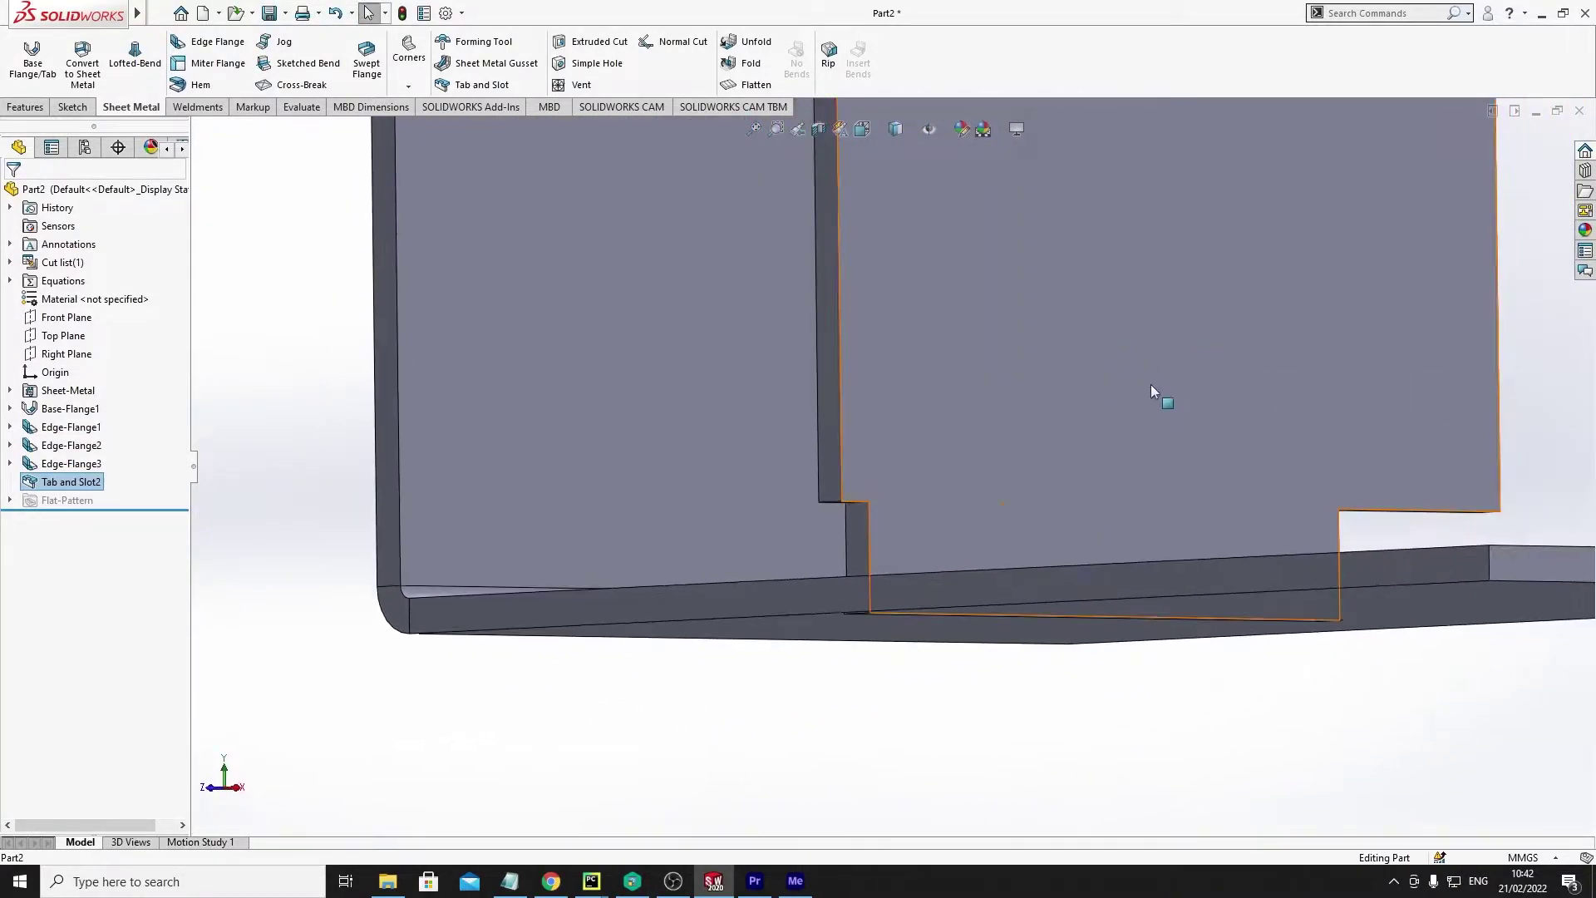
left_click(752, 86)
middle_click_drag(1027, 462, 898, 588)
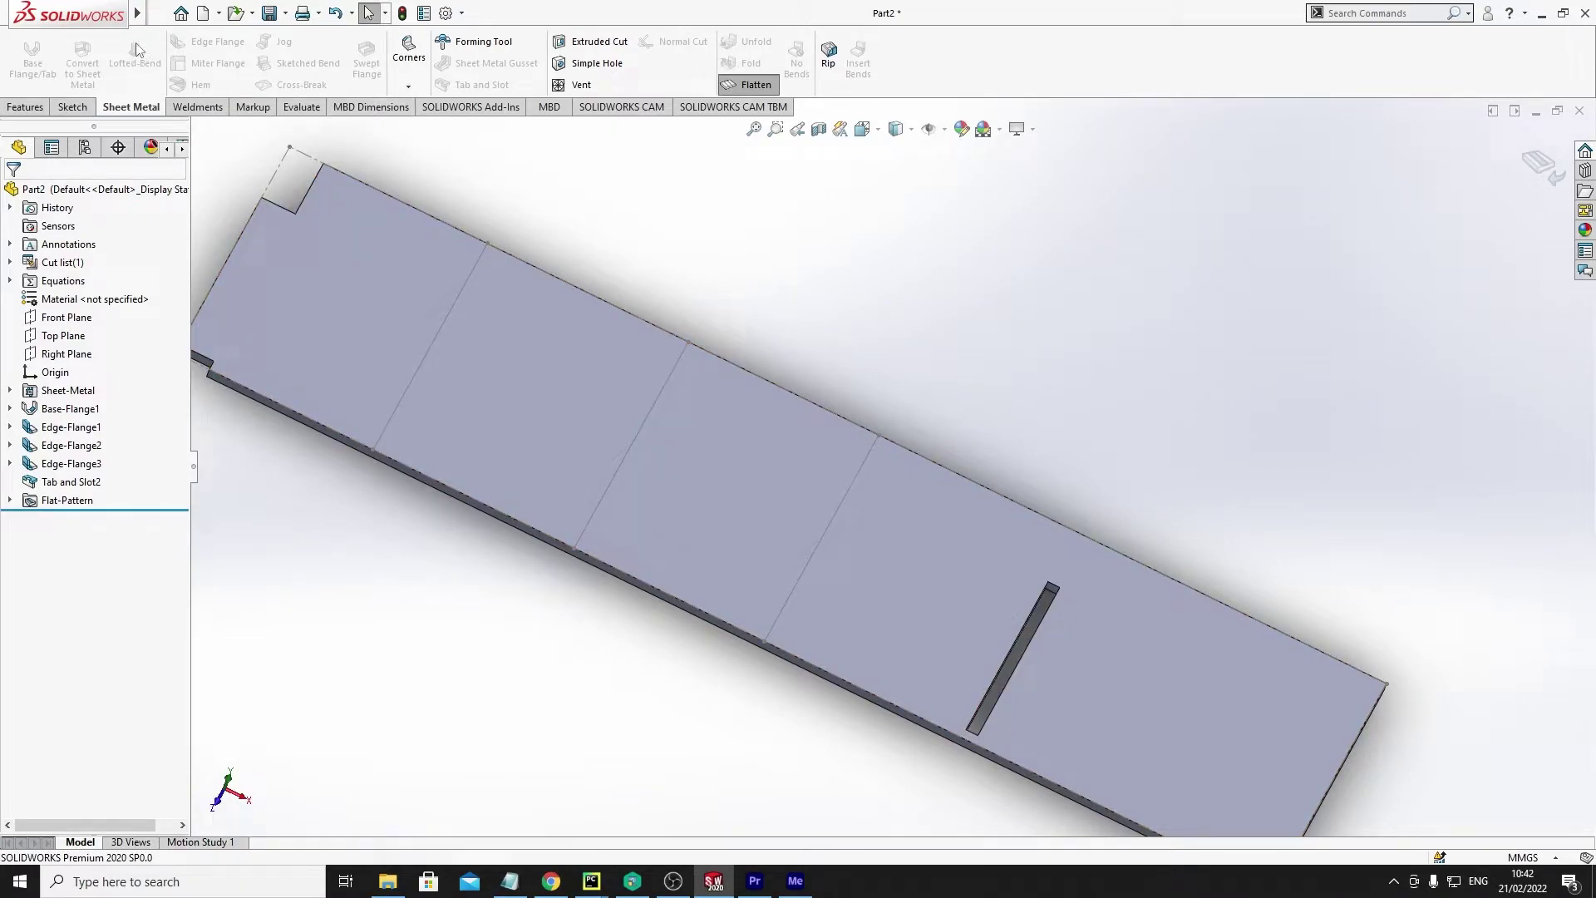
Step: Create a new part and start a base flange sketch on the Top Plane
left_click(181, 12)
left_click(175, 37)
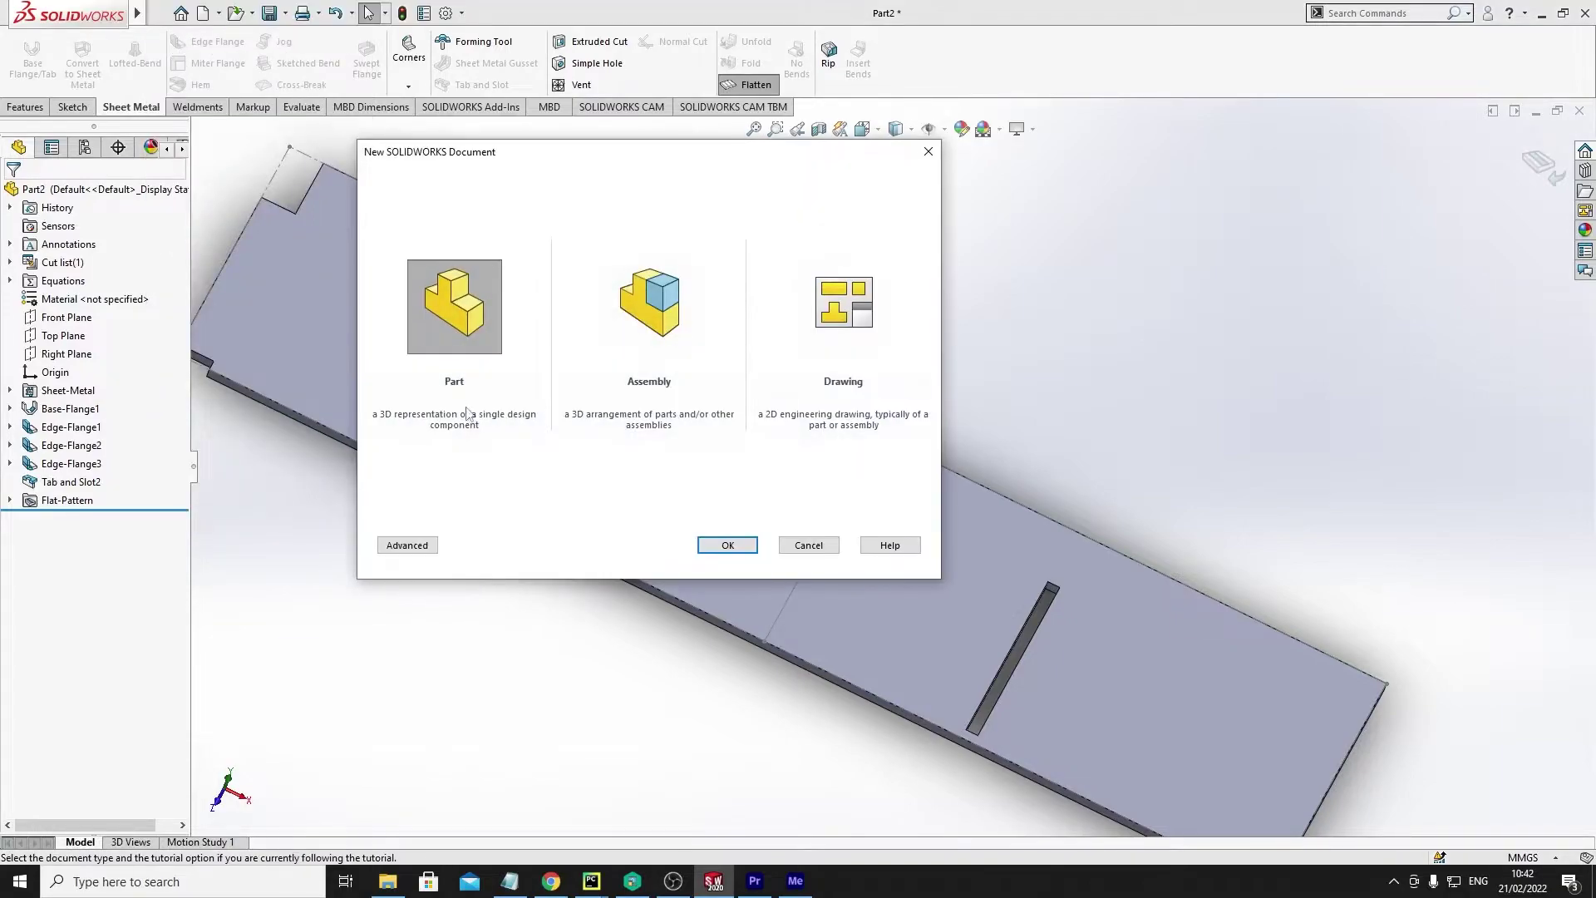
double_click(477, 314)
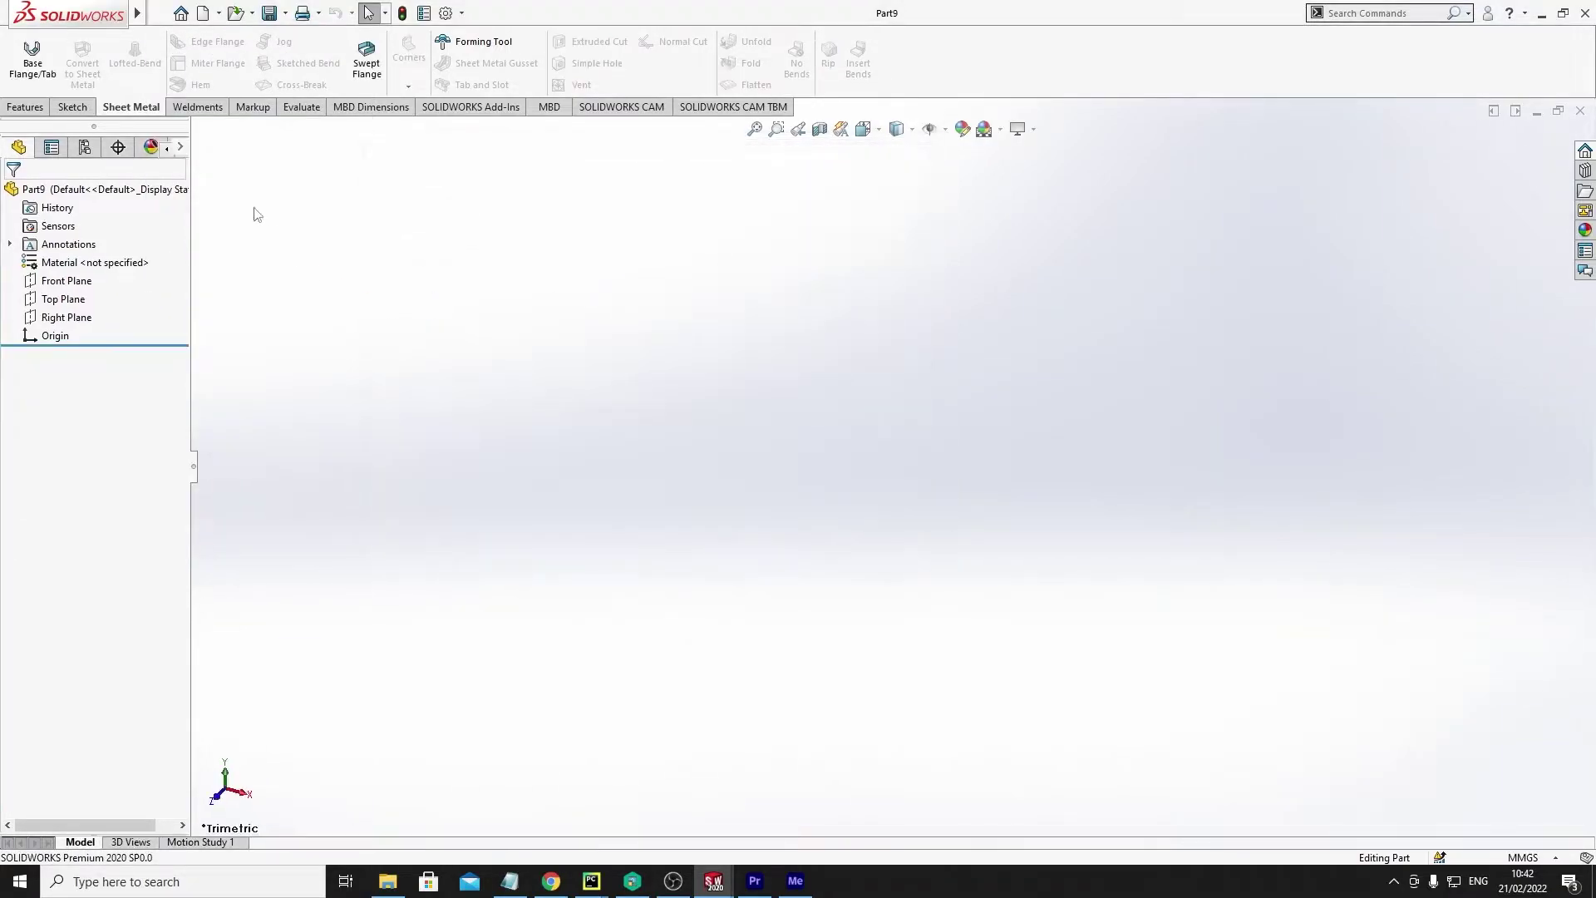
left_click(26, 80)
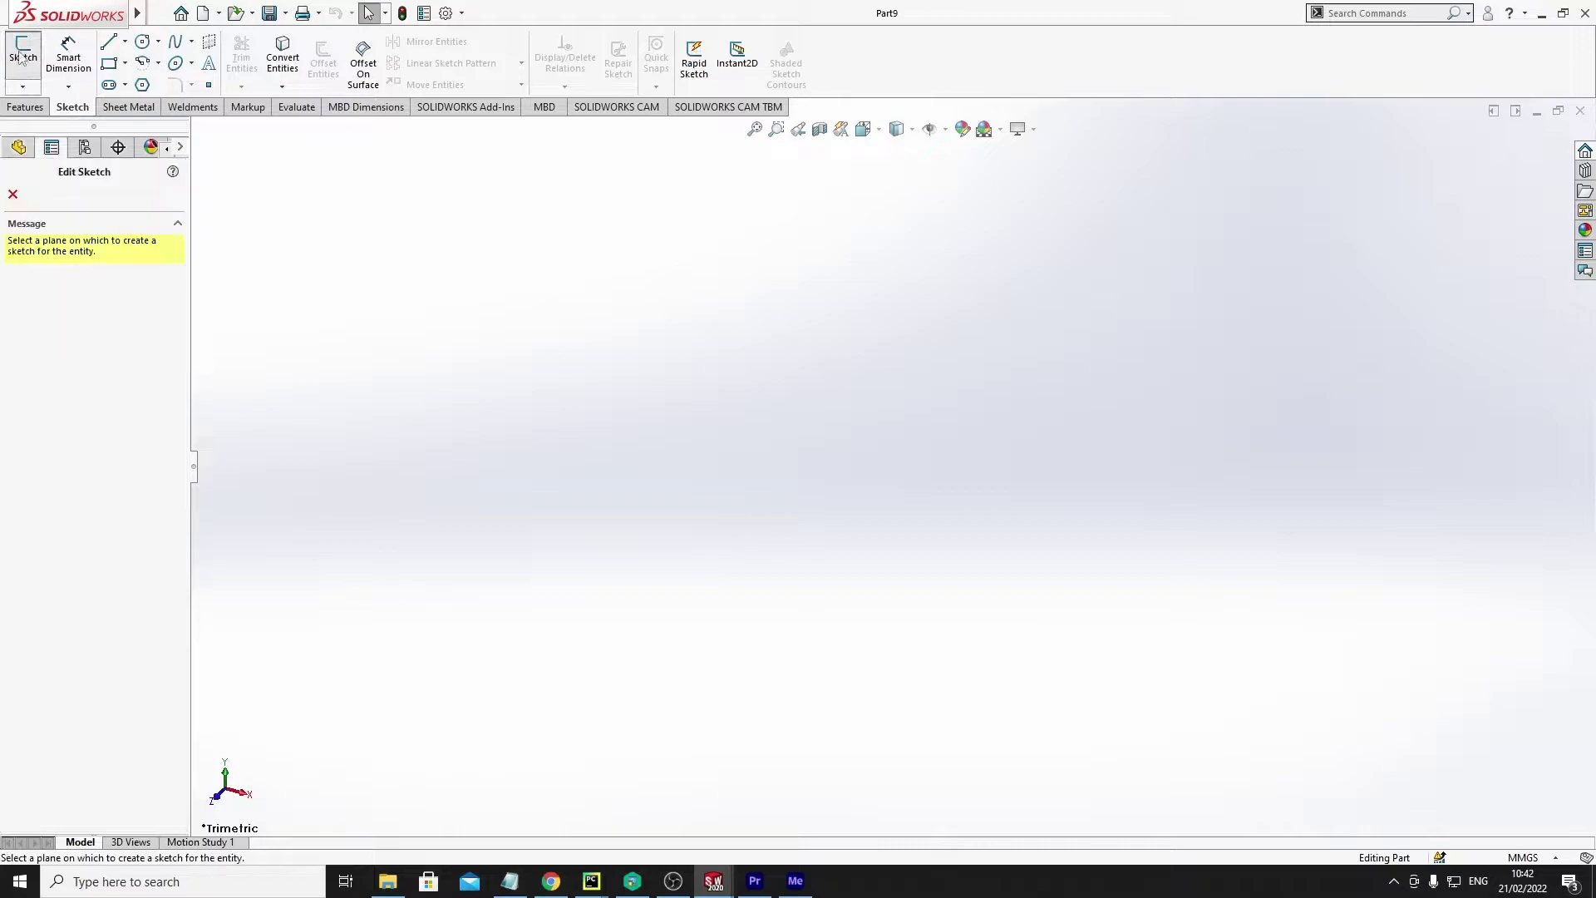
left_click(596, 457)
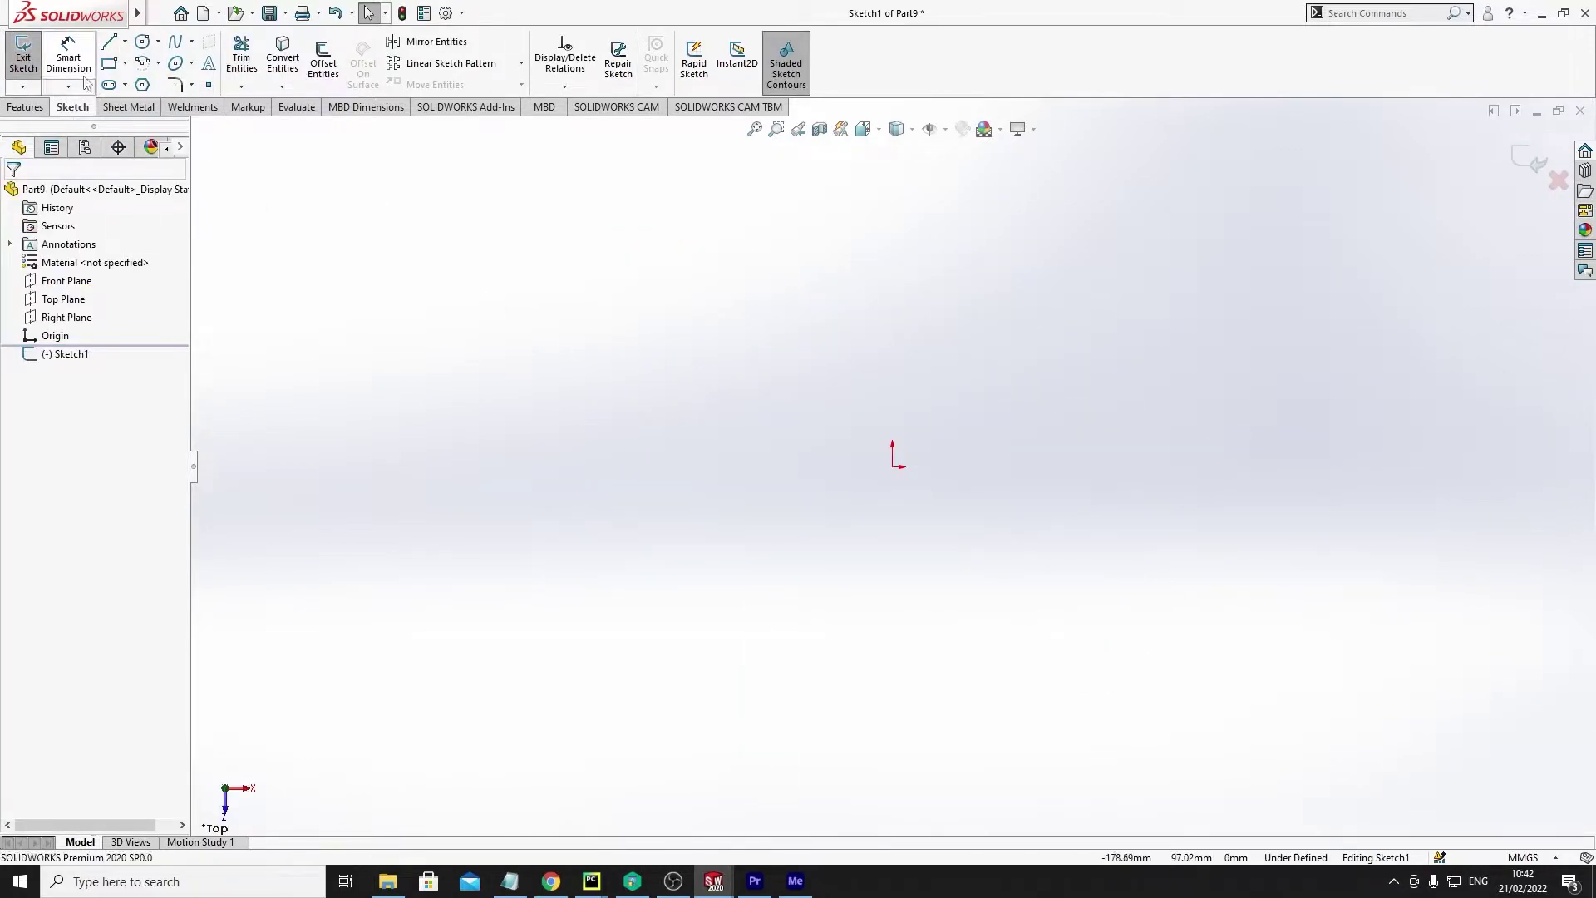
Step: Draw a corner rectangle from the origin and make it a 2 mm base flange plate
left_click(109, 63)
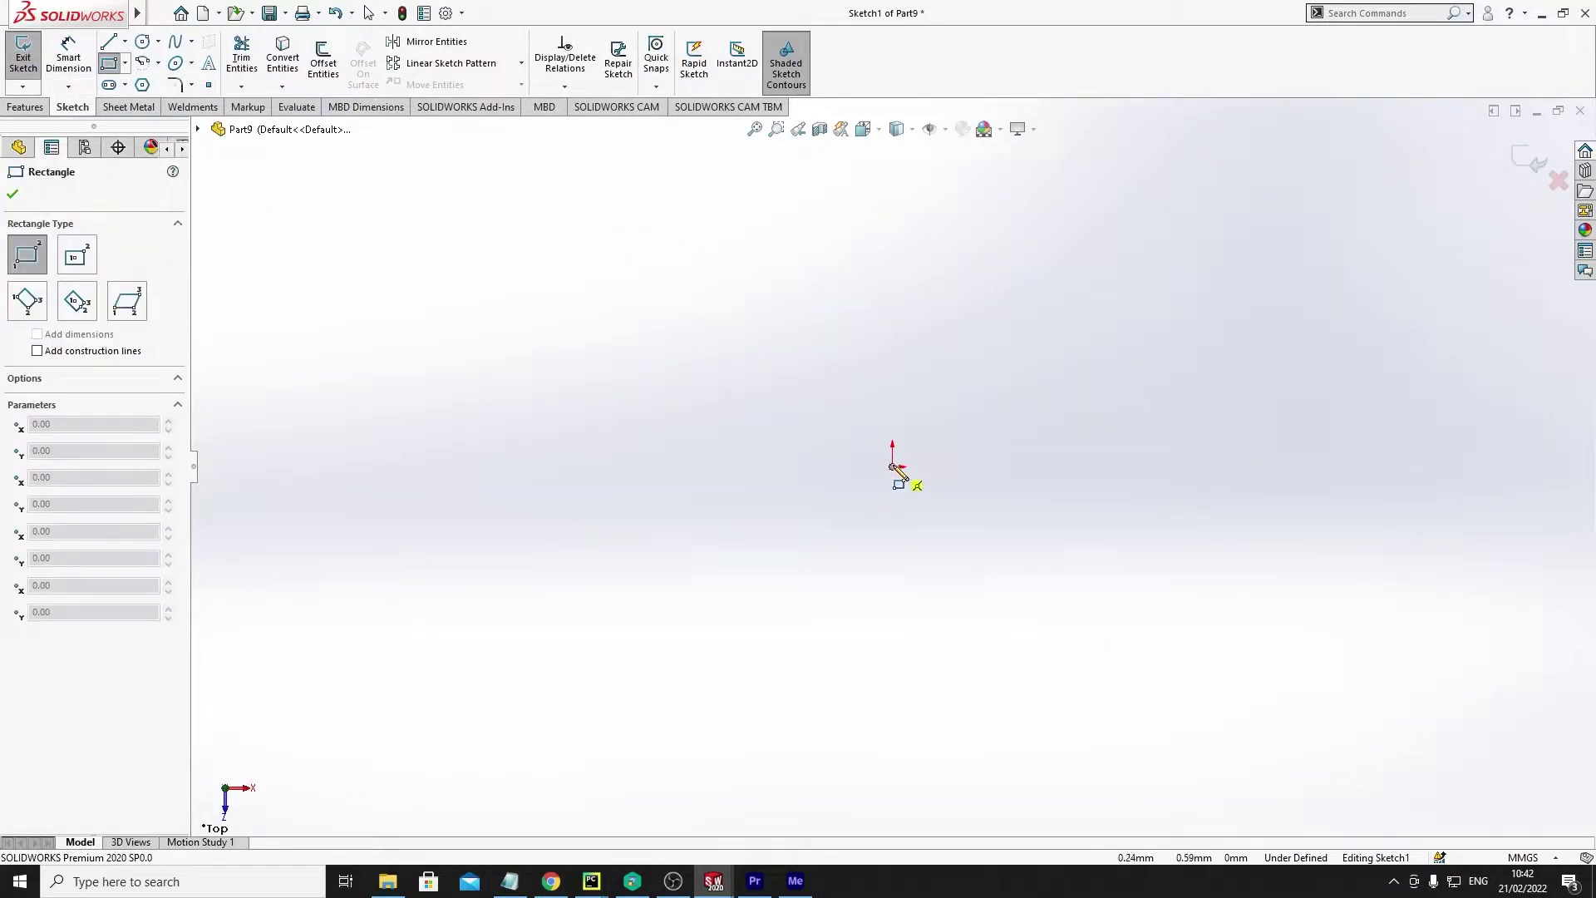
mouse_move(892, 466)
left_mouse_down()
mouse_move(1336, 374)
mouse_move(1383, 271)
mouse_move(1357, 258)
left_mouse_up()
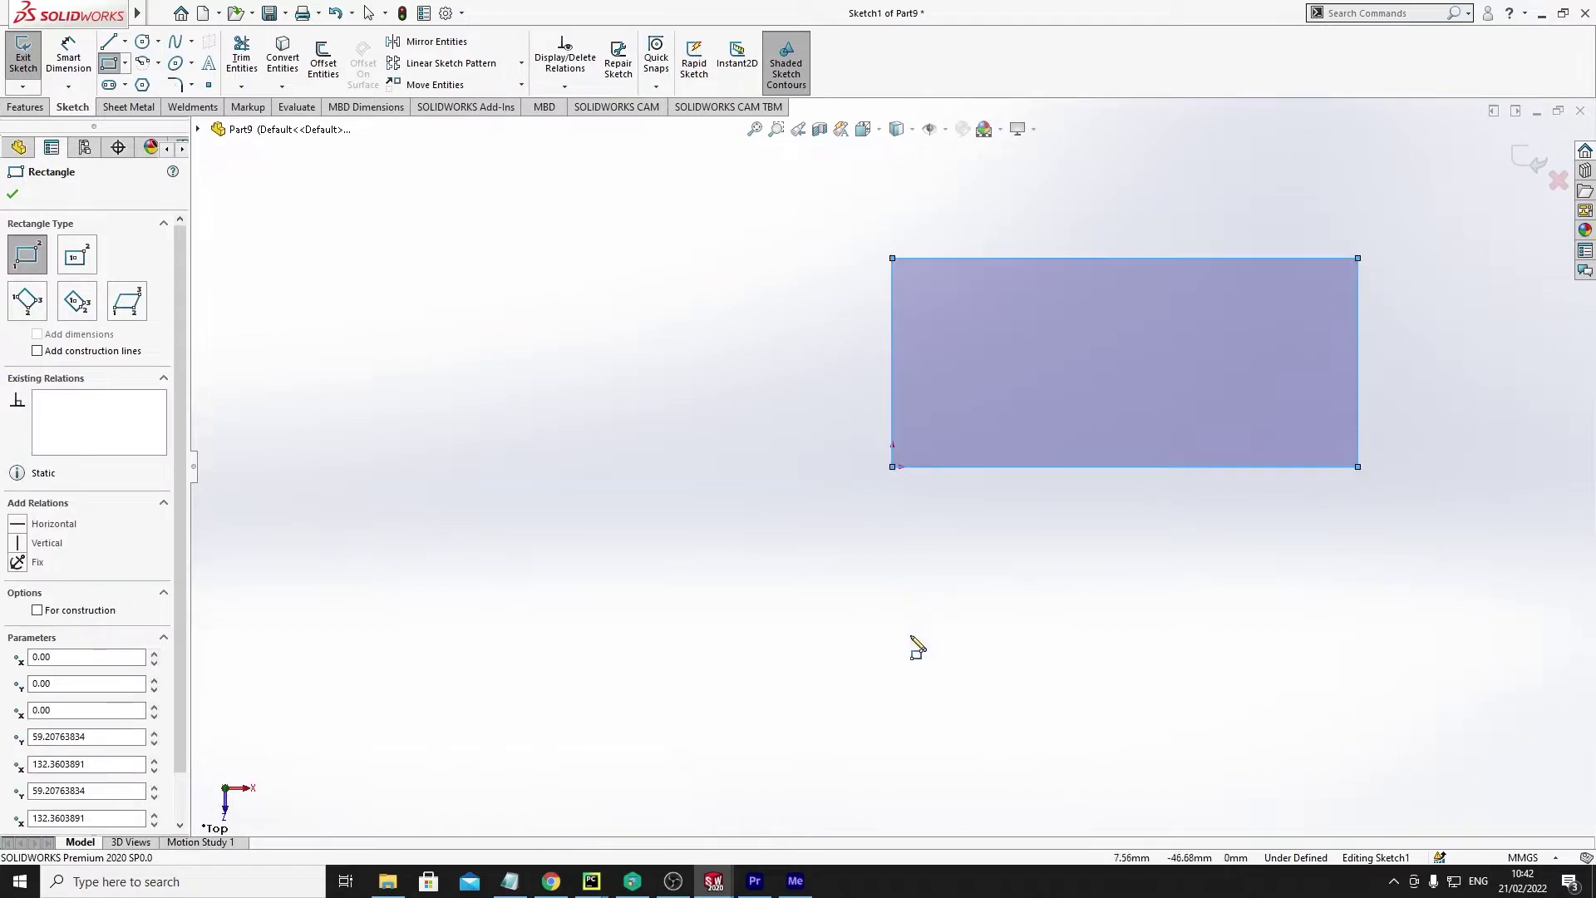
middle_click_drag(912, 649, 881, 632)
left_click(13, 194)
left_click(25, 107)
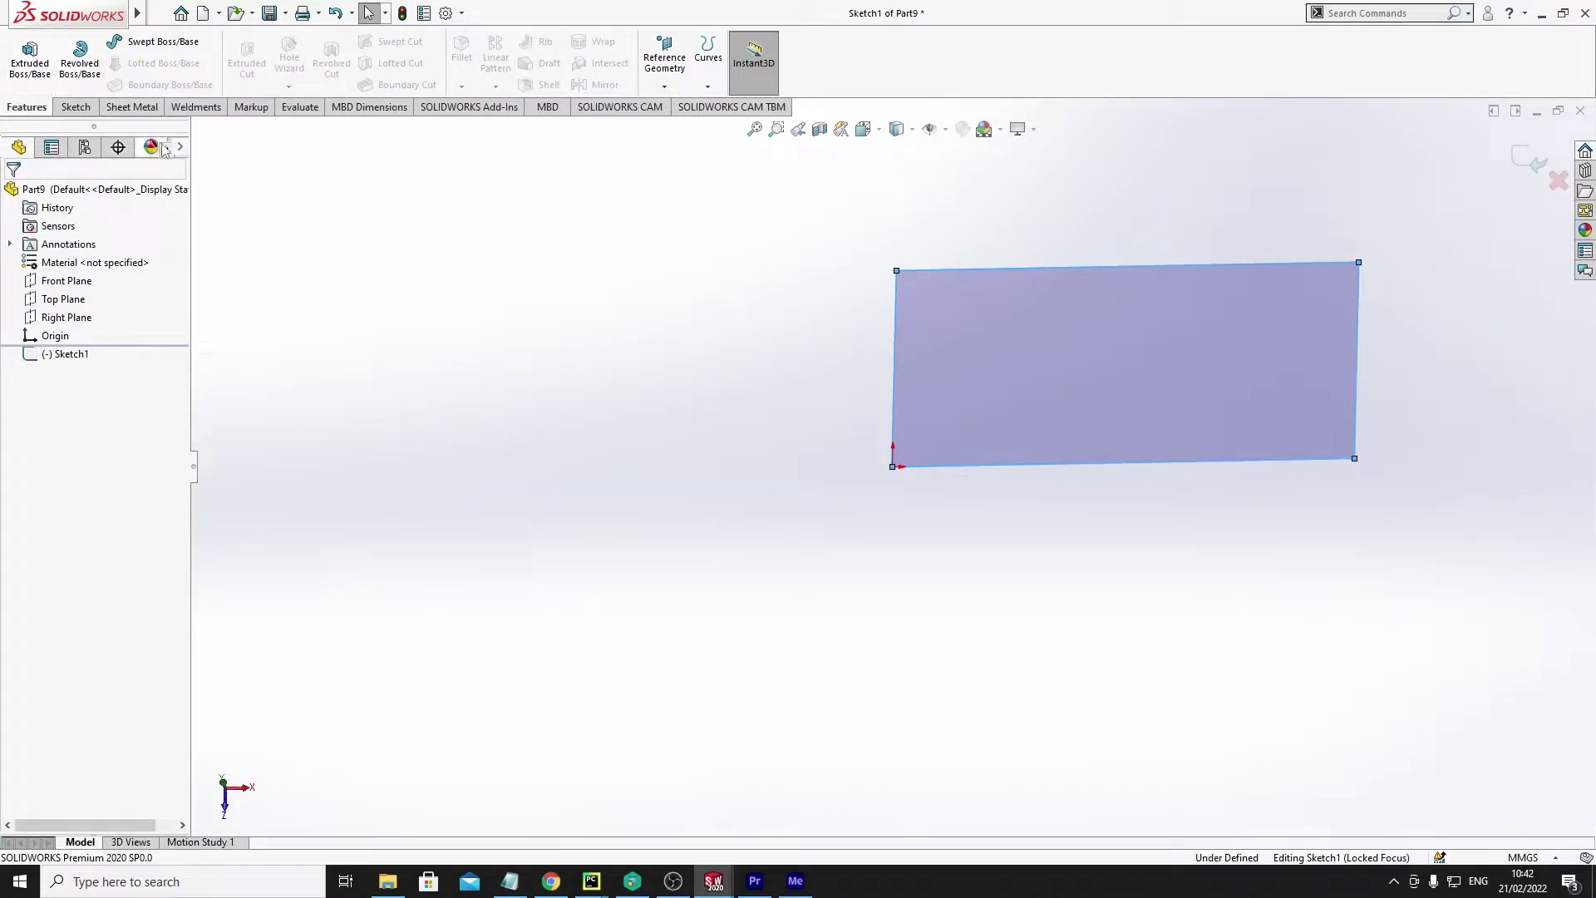
left_click(133, 107)
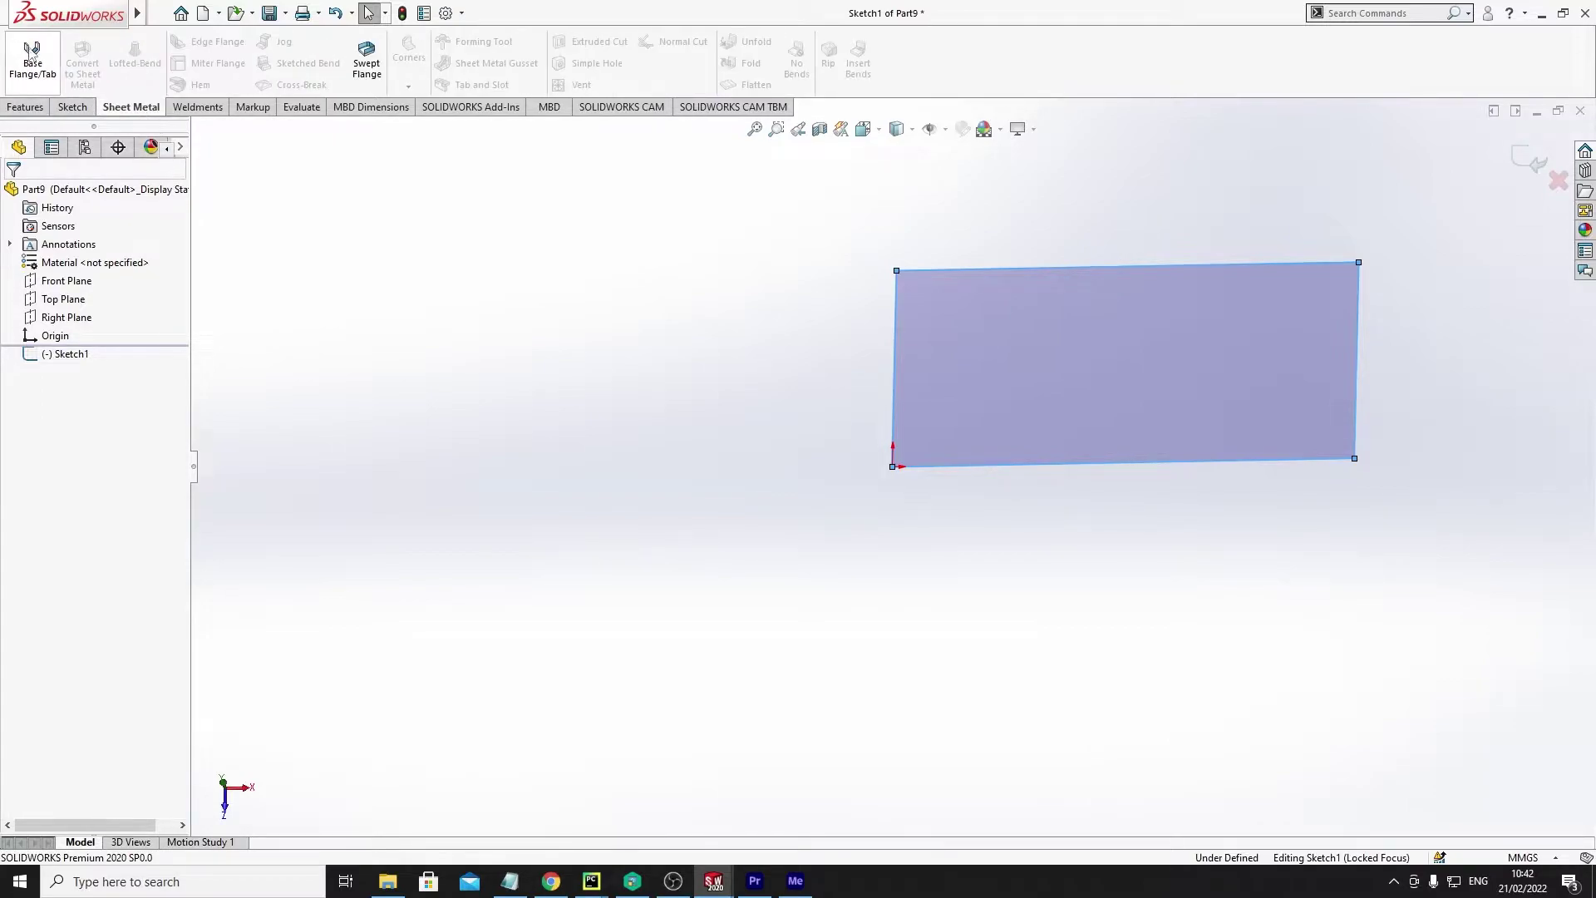
middle_click_drag(855, 694, 732, 466)
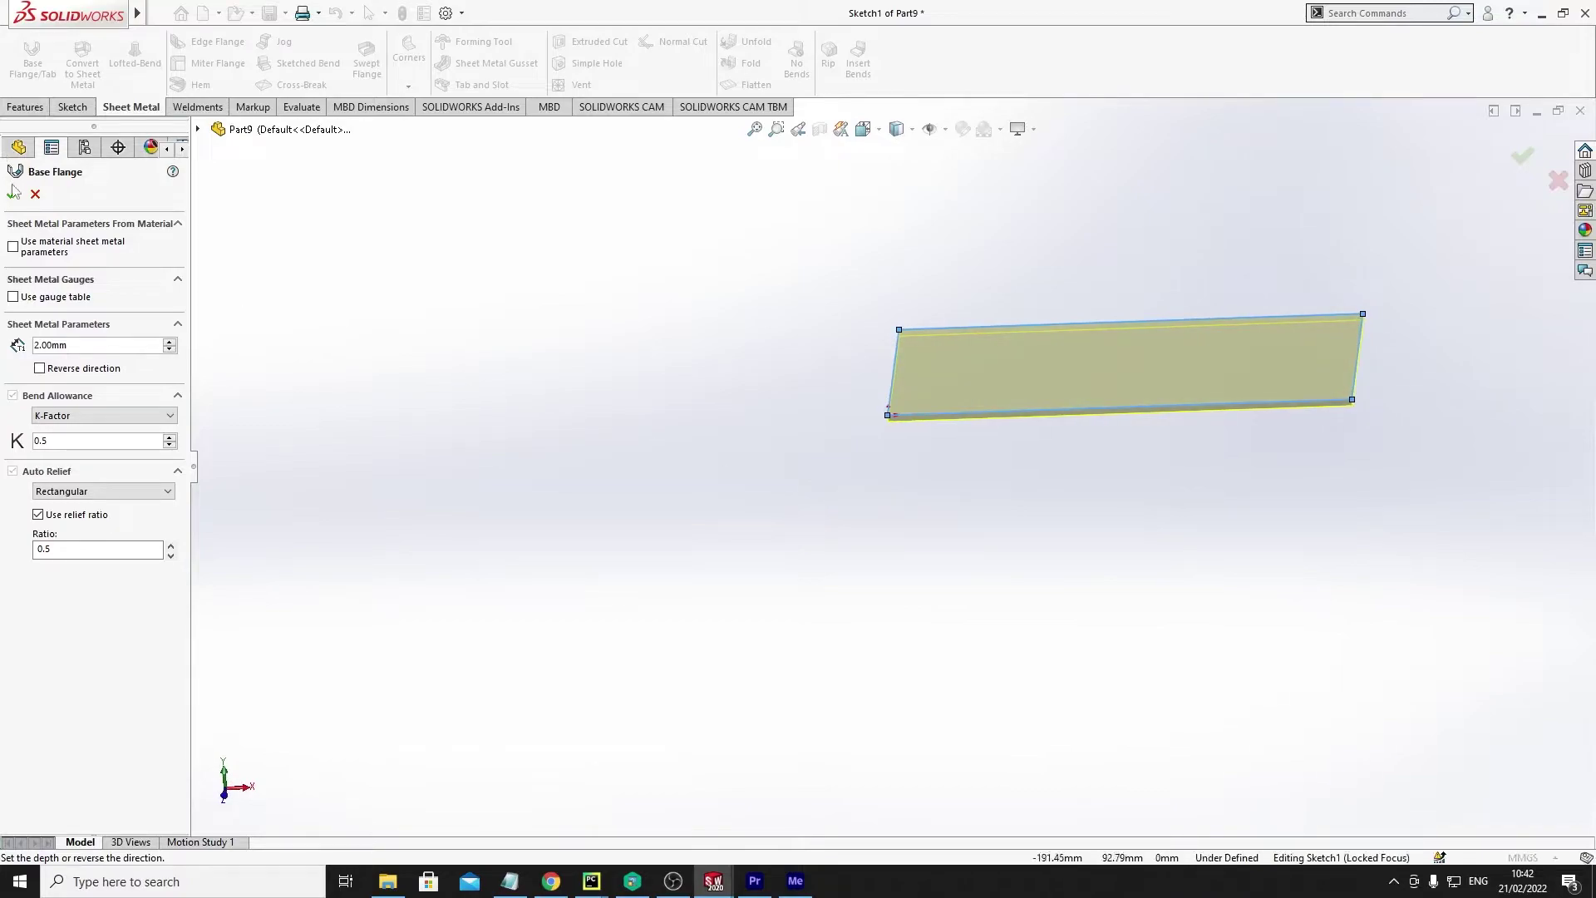
left_click(13, 193)
Step: Save the plate as part1.SLDPRT, replacing the existing file
left_click(159, 13)
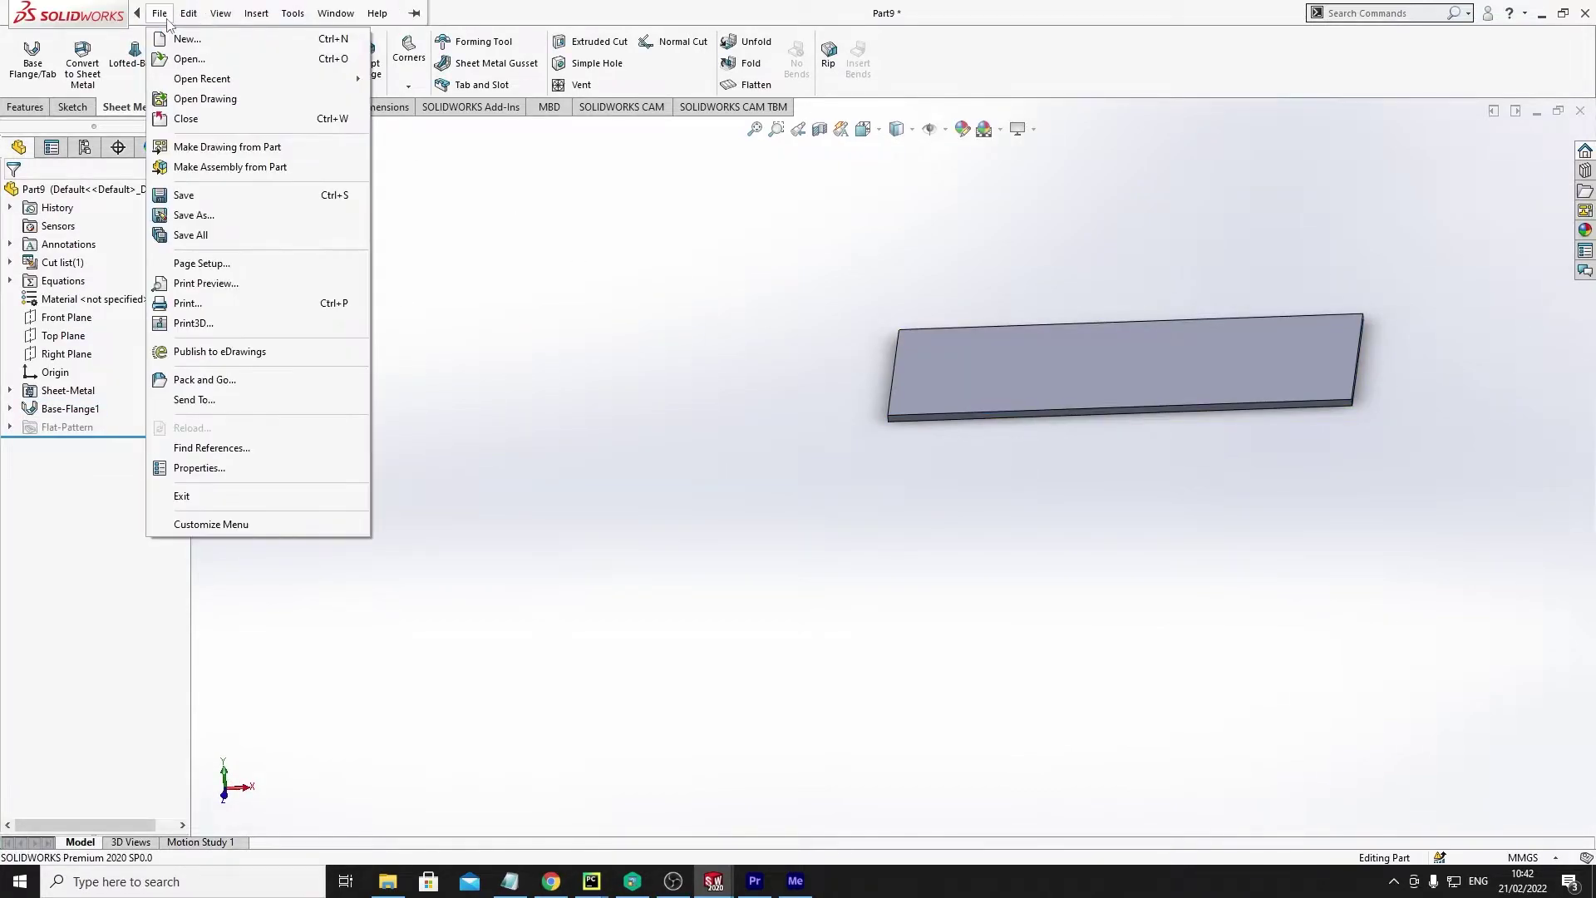
left_click(246, 218)
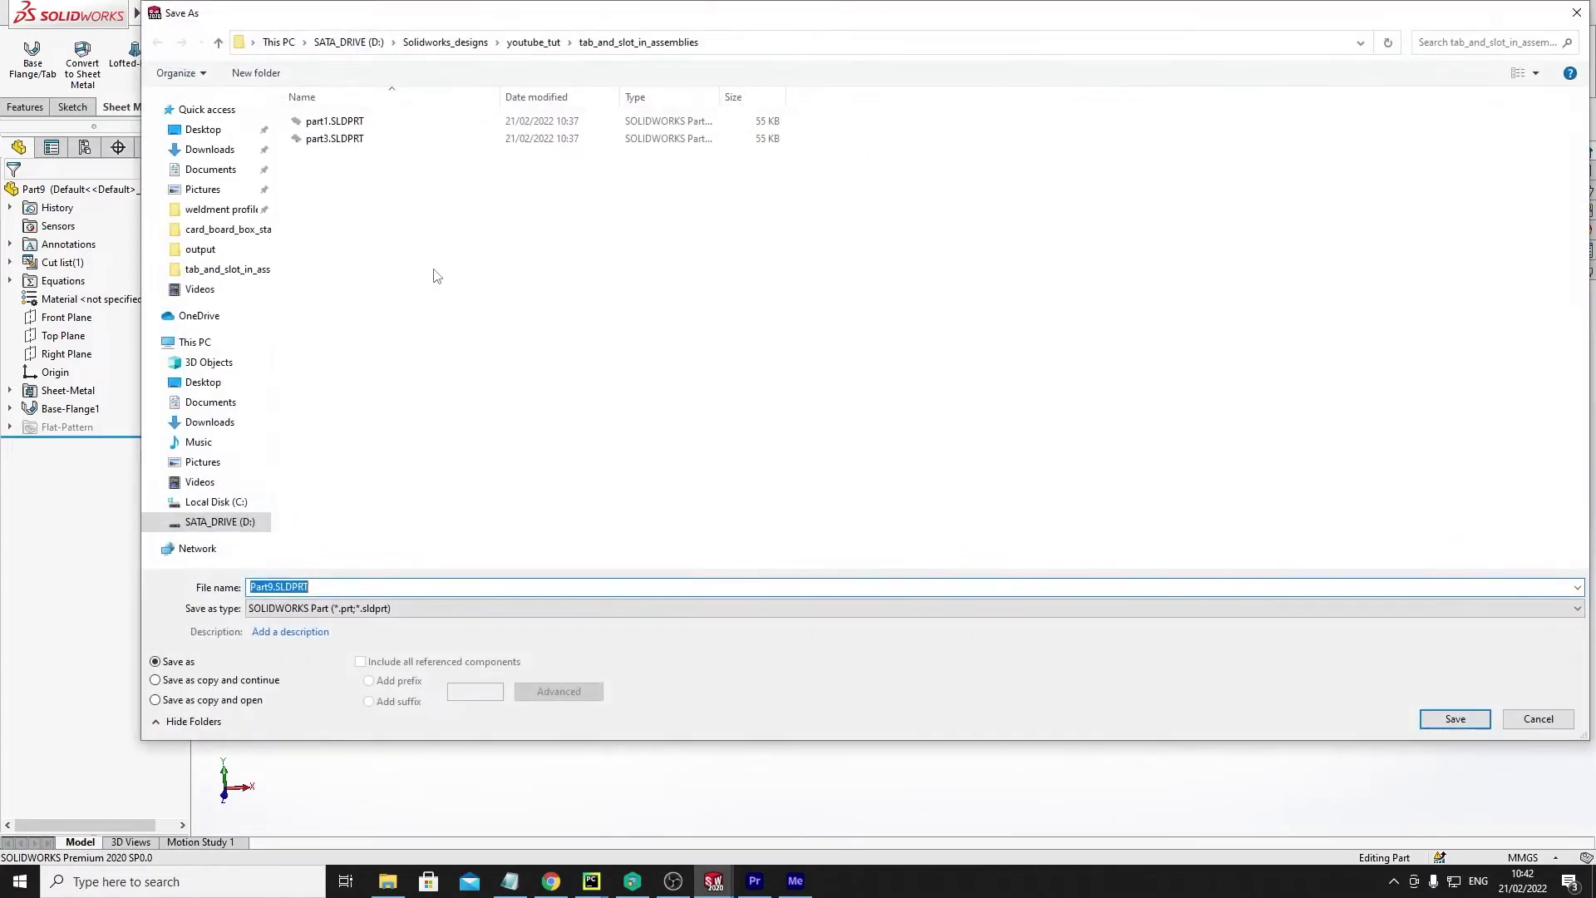
left_click(371, 126)
left_click(1456, 720)
left_click(839, 443)
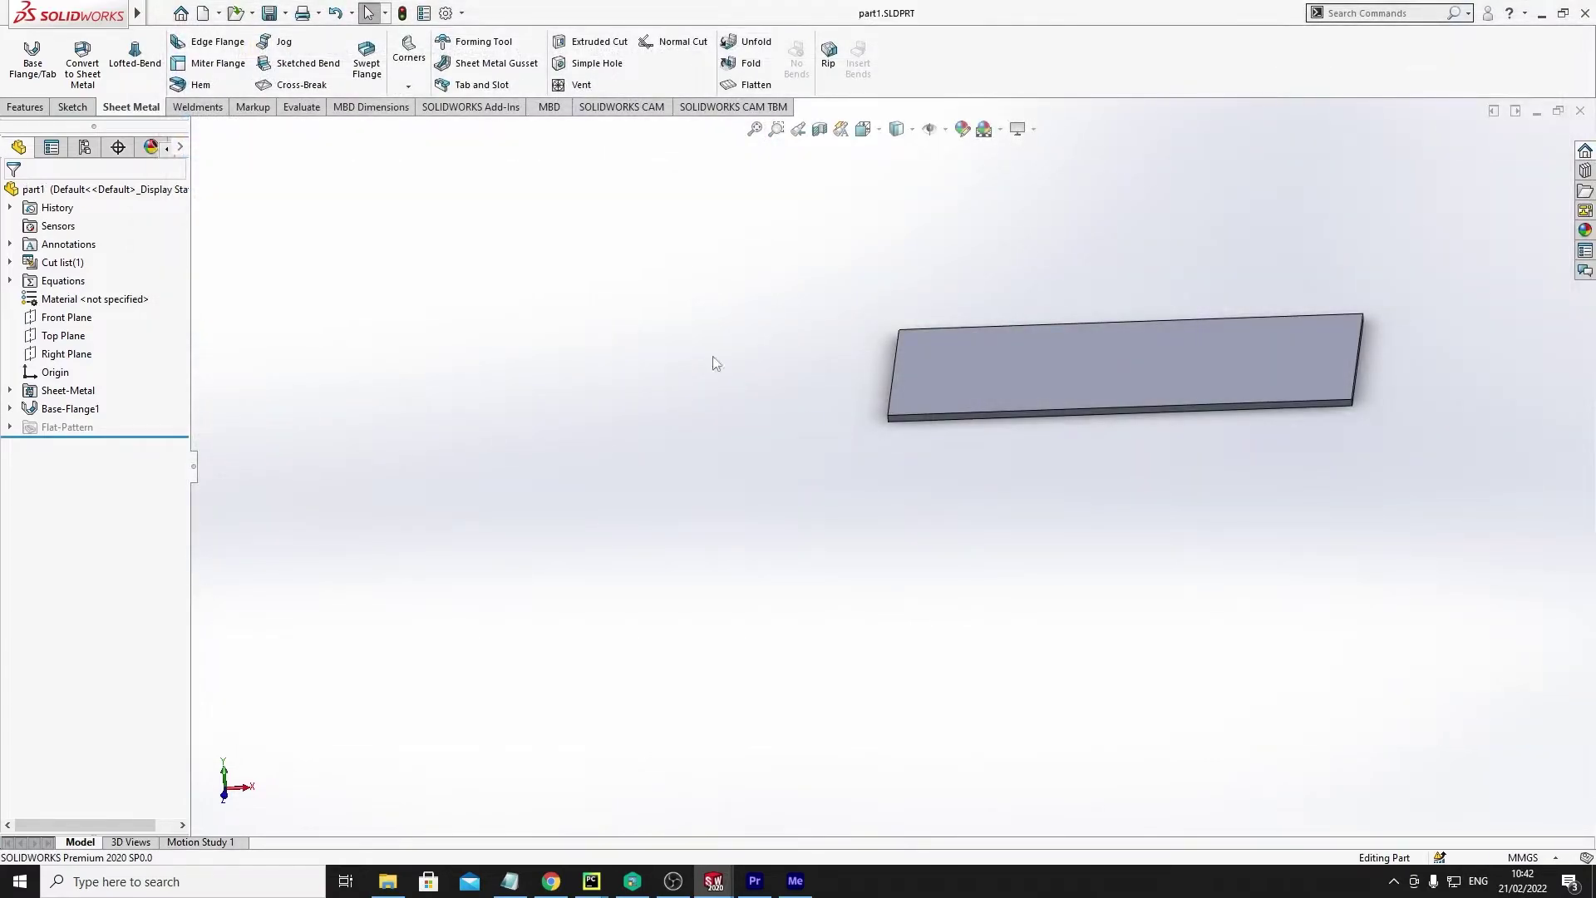
Step: Save the plate again as part3.SLDPRT, replacing the existing file
left_click(163, 15)
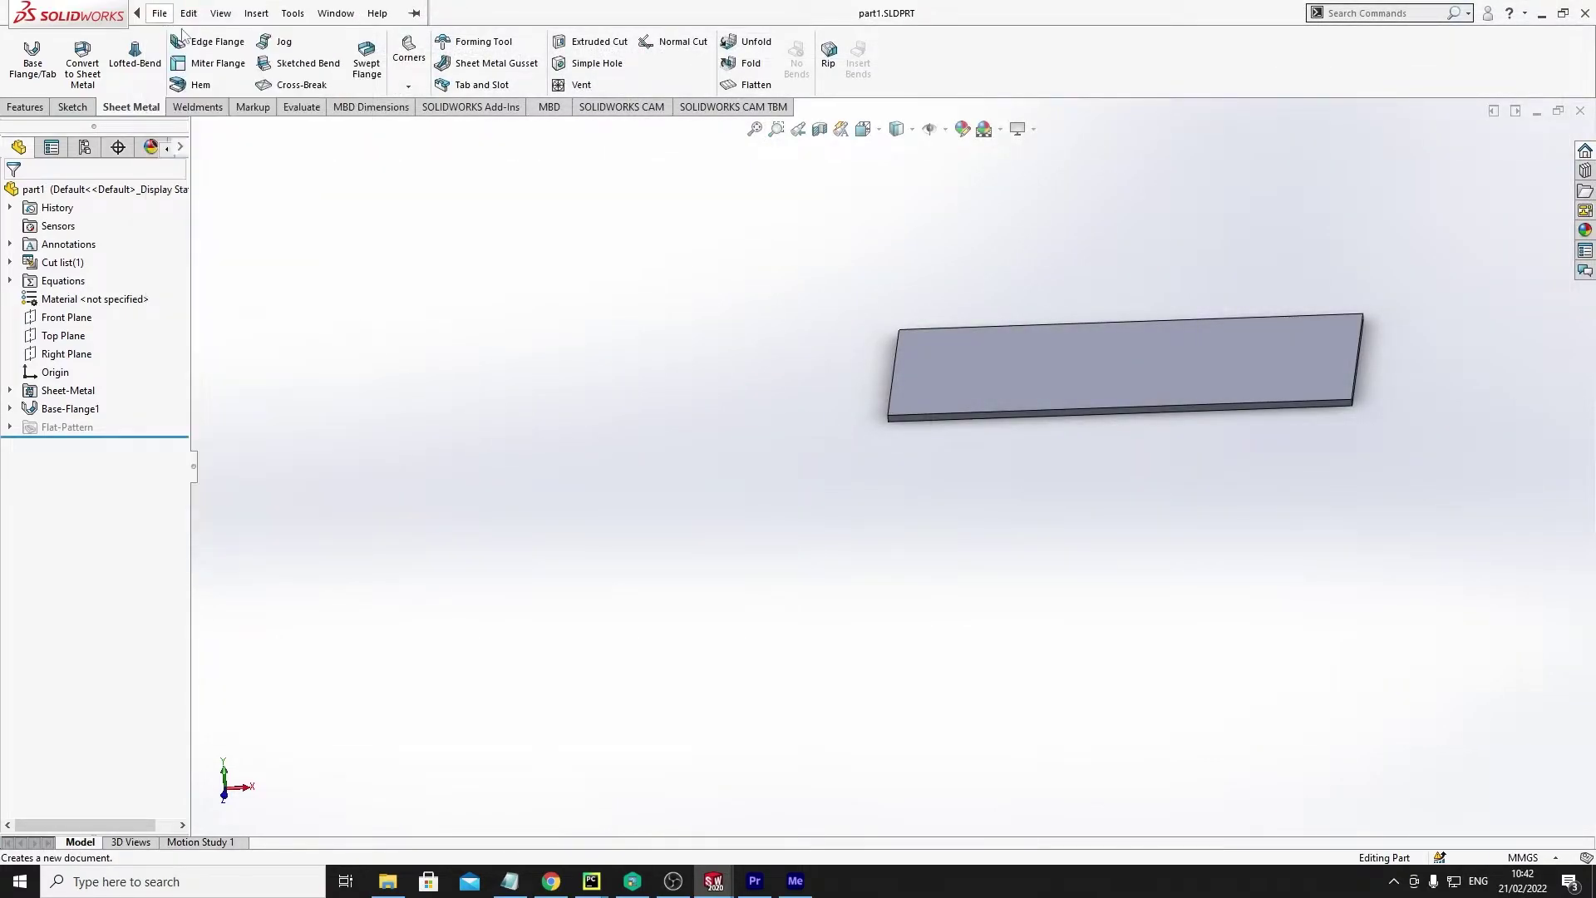
left_click(163, 17)
left_click(173, 14)
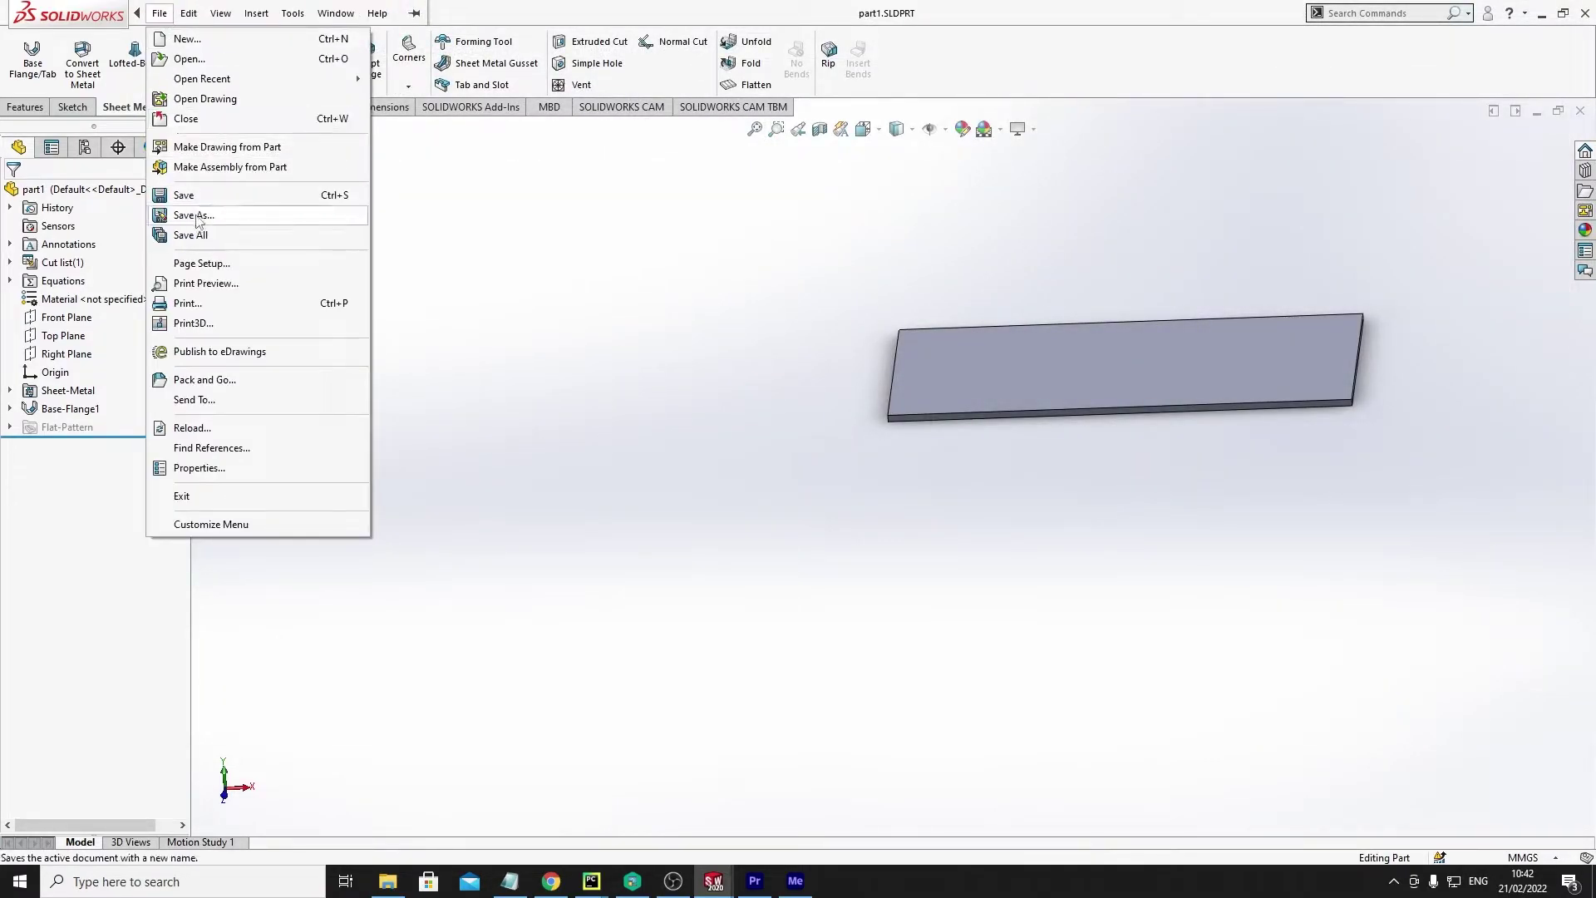
left_click(200, 218)
left_click(324, 138)
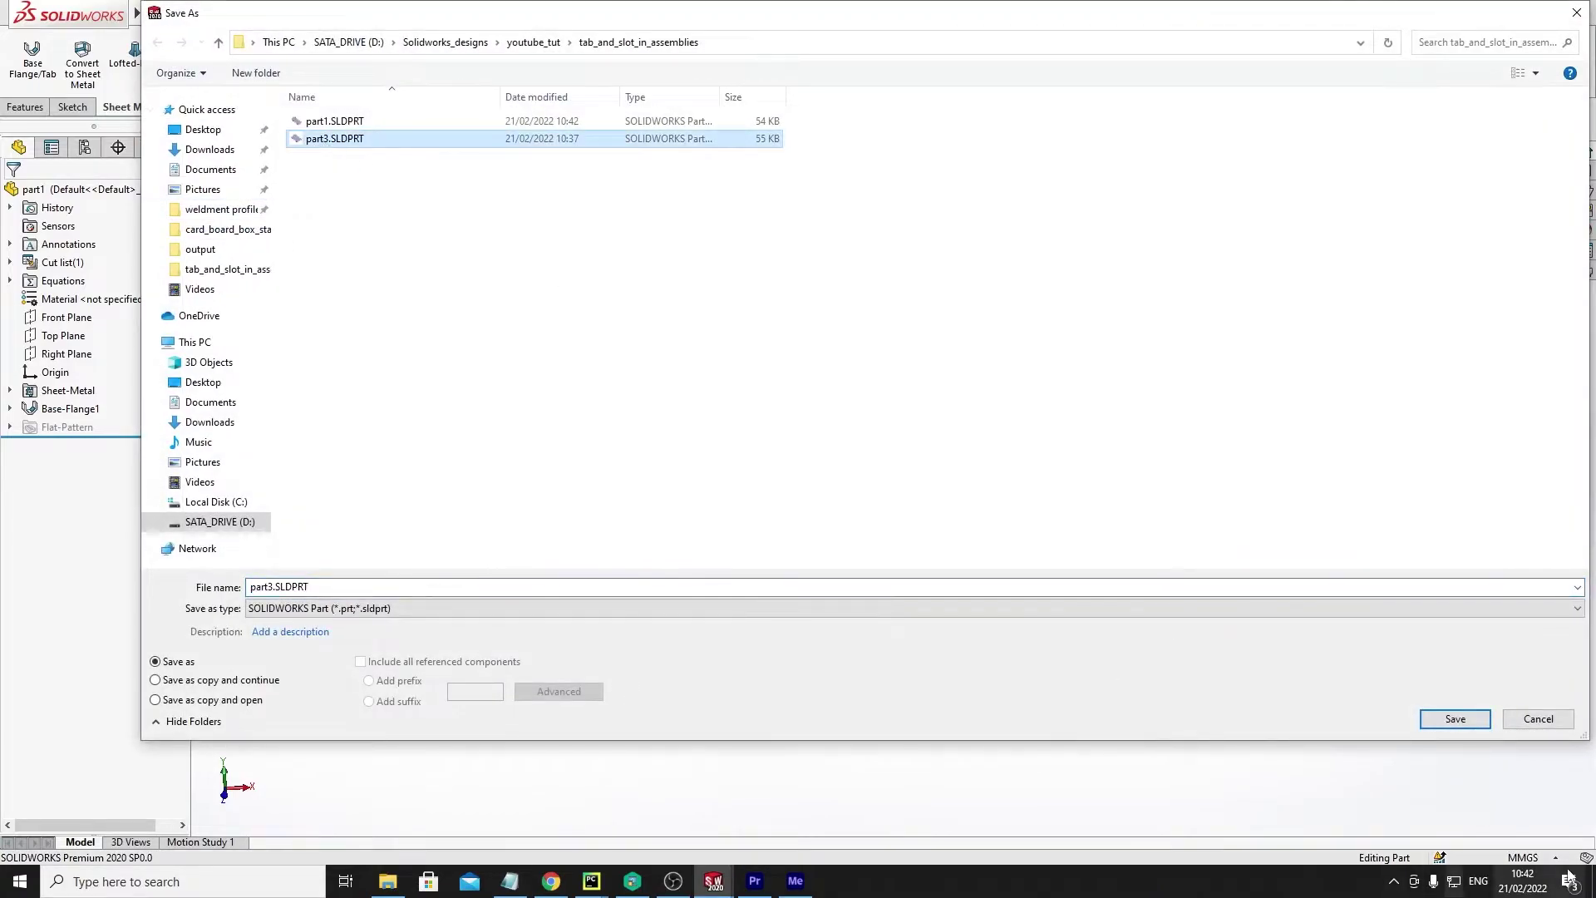
left_click(1431, 723)
left_click(838, 442)
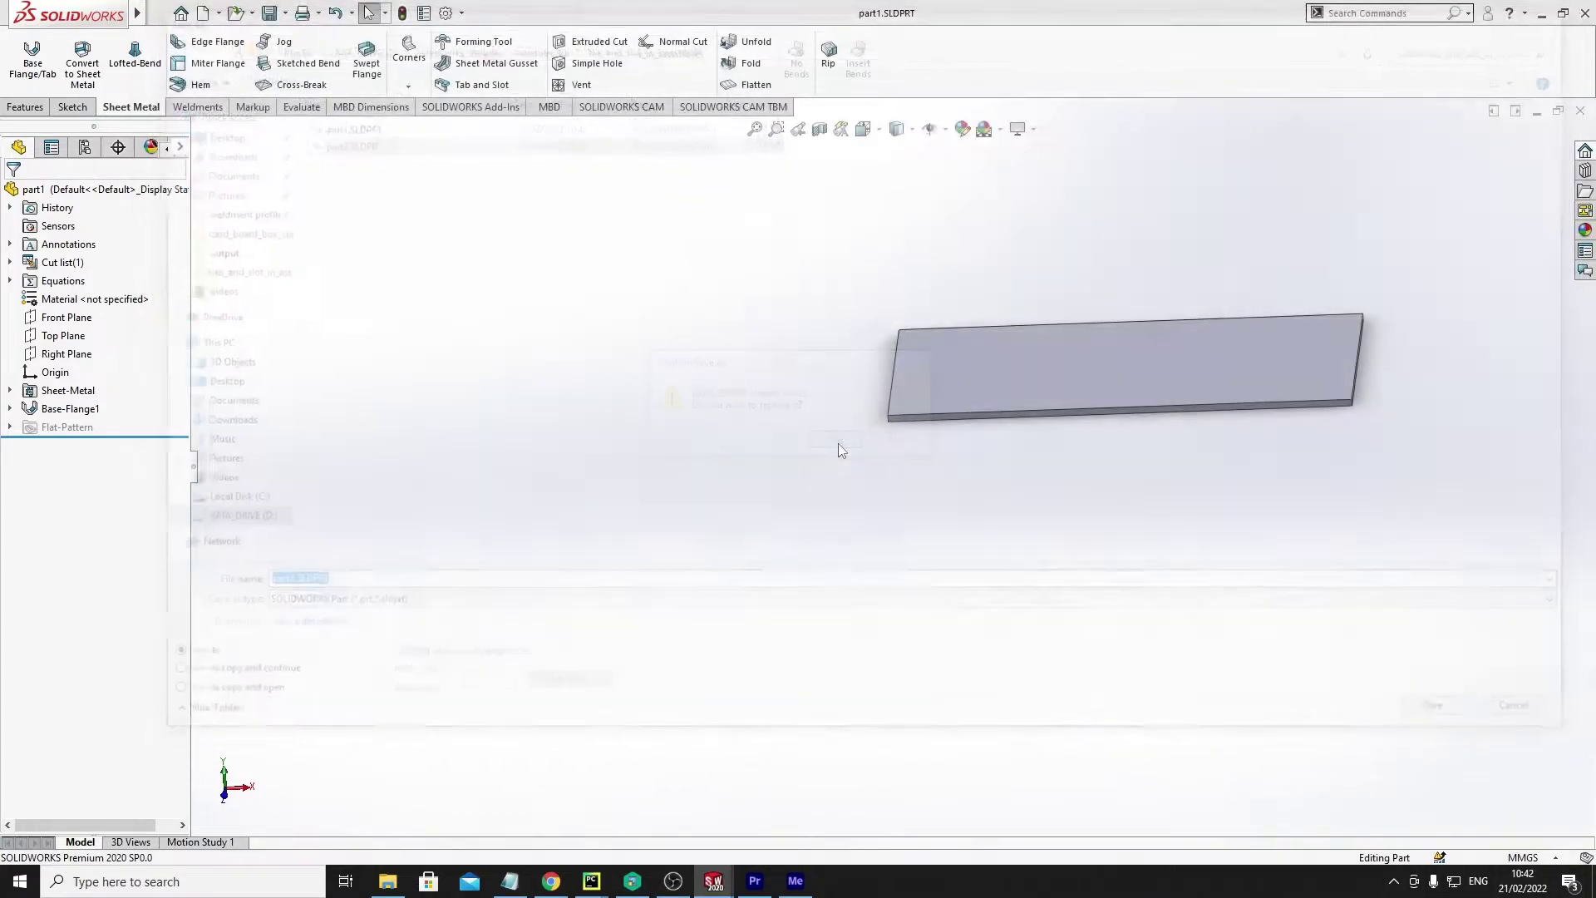
Step: Close the part3 window and create a new assembly document
left_click(1581, 112)
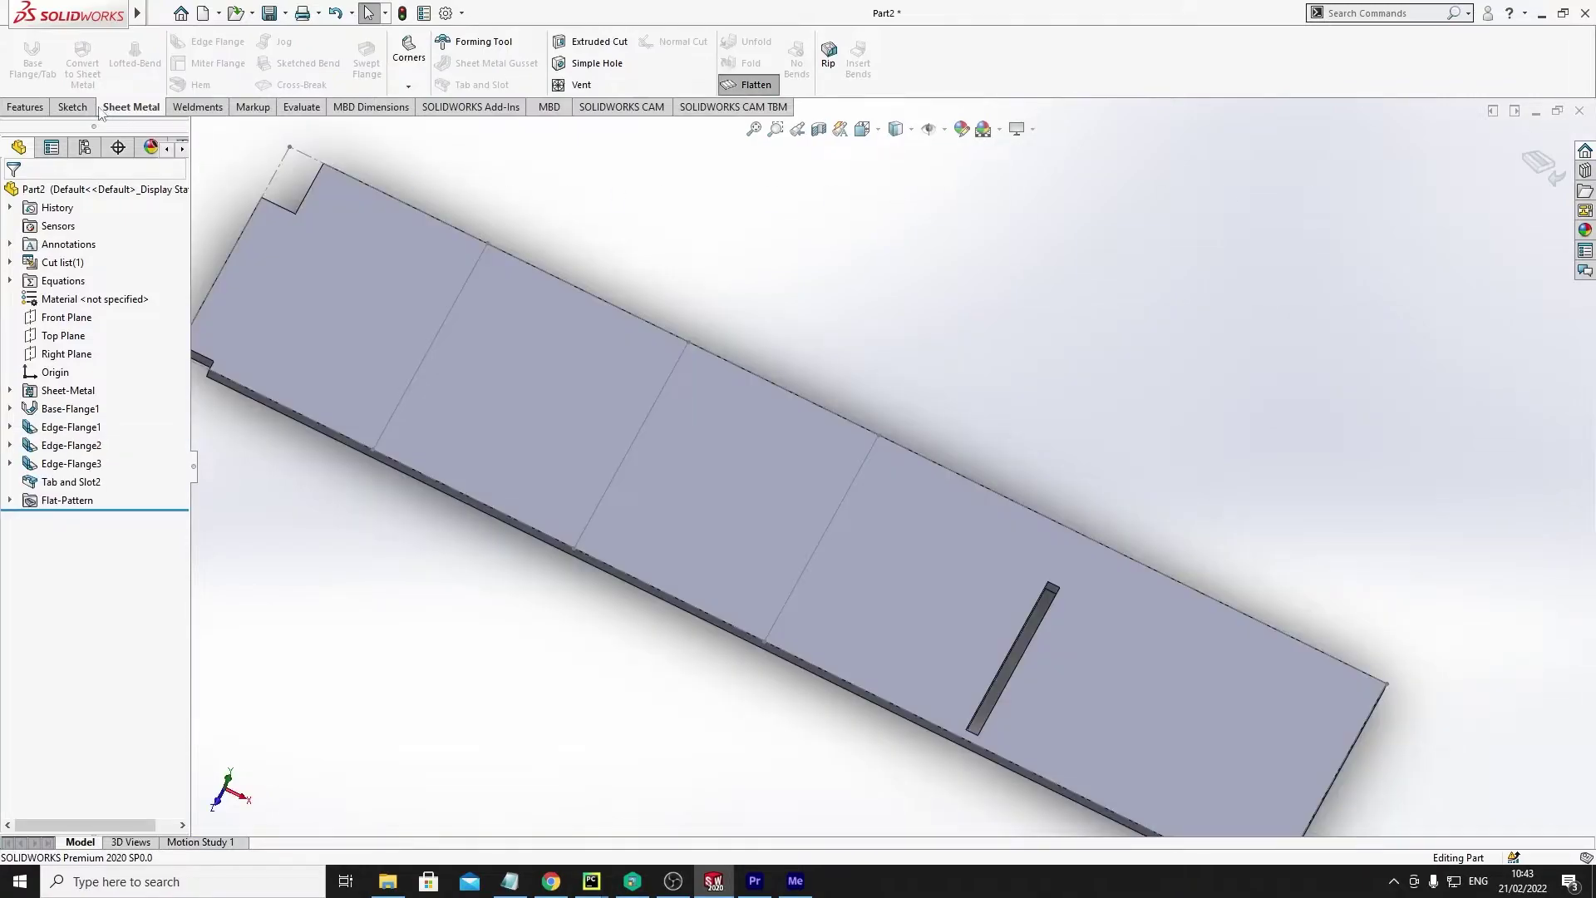
mouse_move(108, 15)
left_click(162, 15)
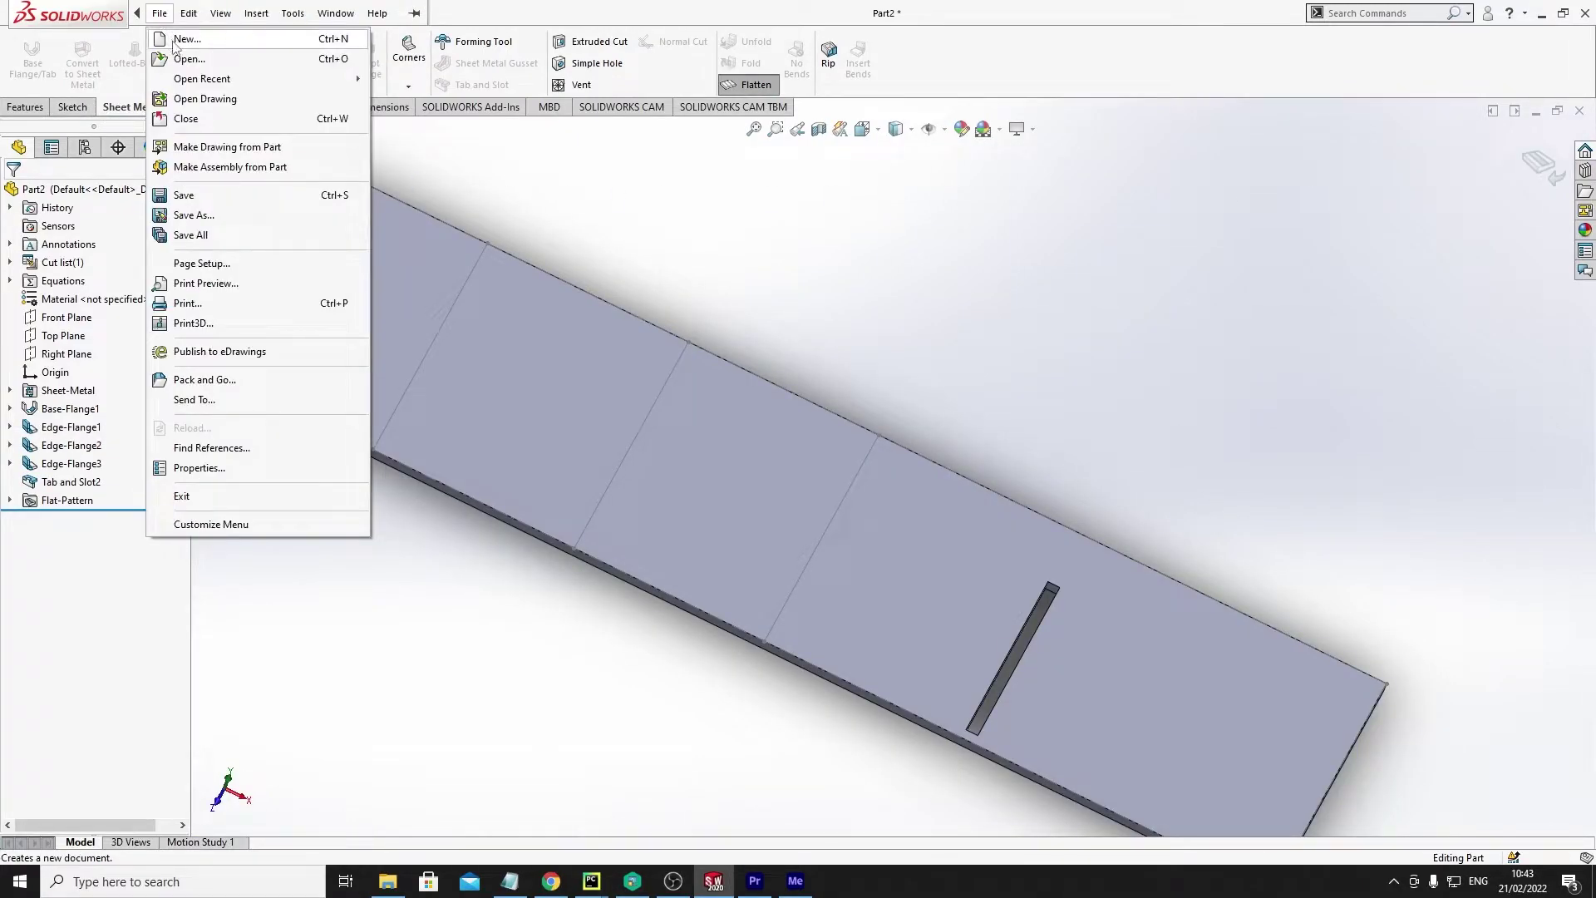
left_click(177, 40)
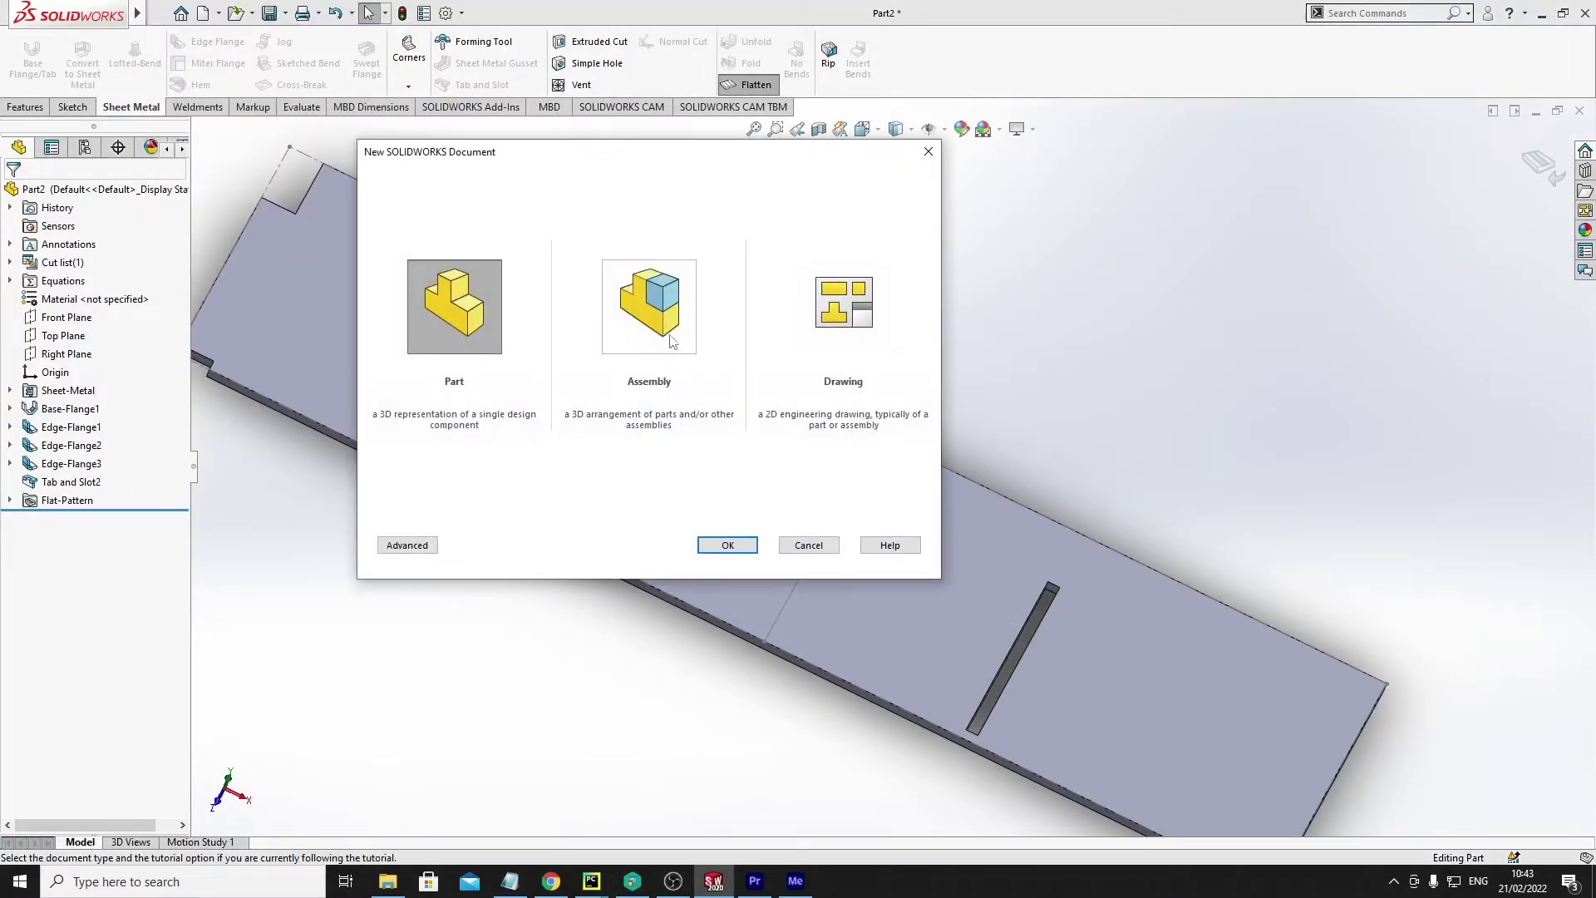
left_click(672, 339)
double_click(671, 339)
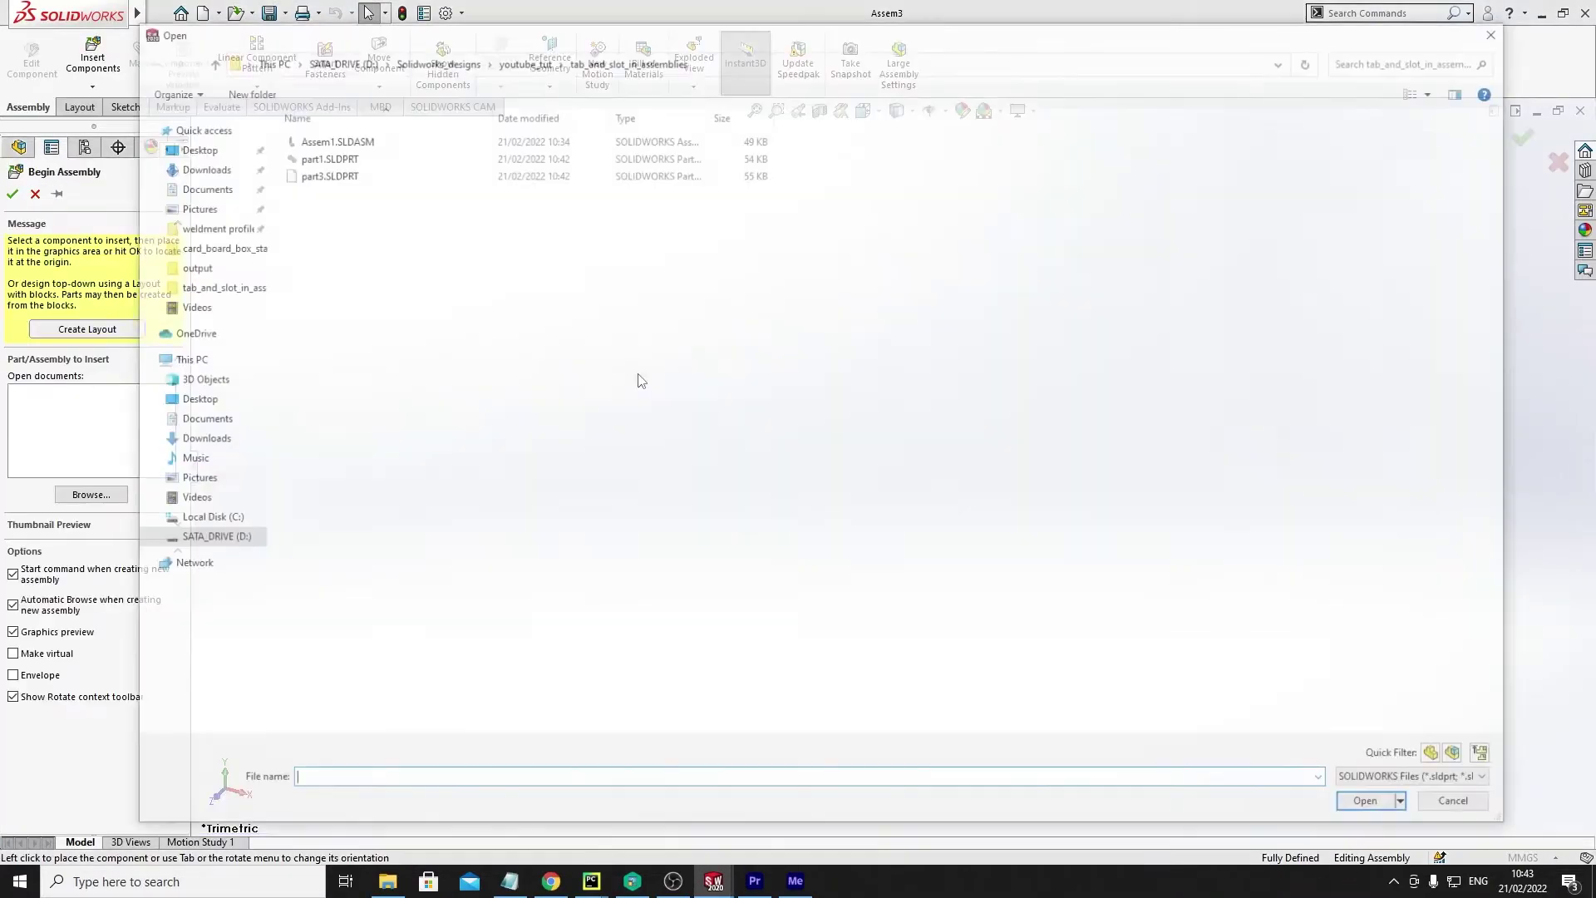
Step: Insert part1 and part3 as two plates and move part3 off to the left
left_click_drag(330, 249, 324, 167)
left_click(1371, 807)
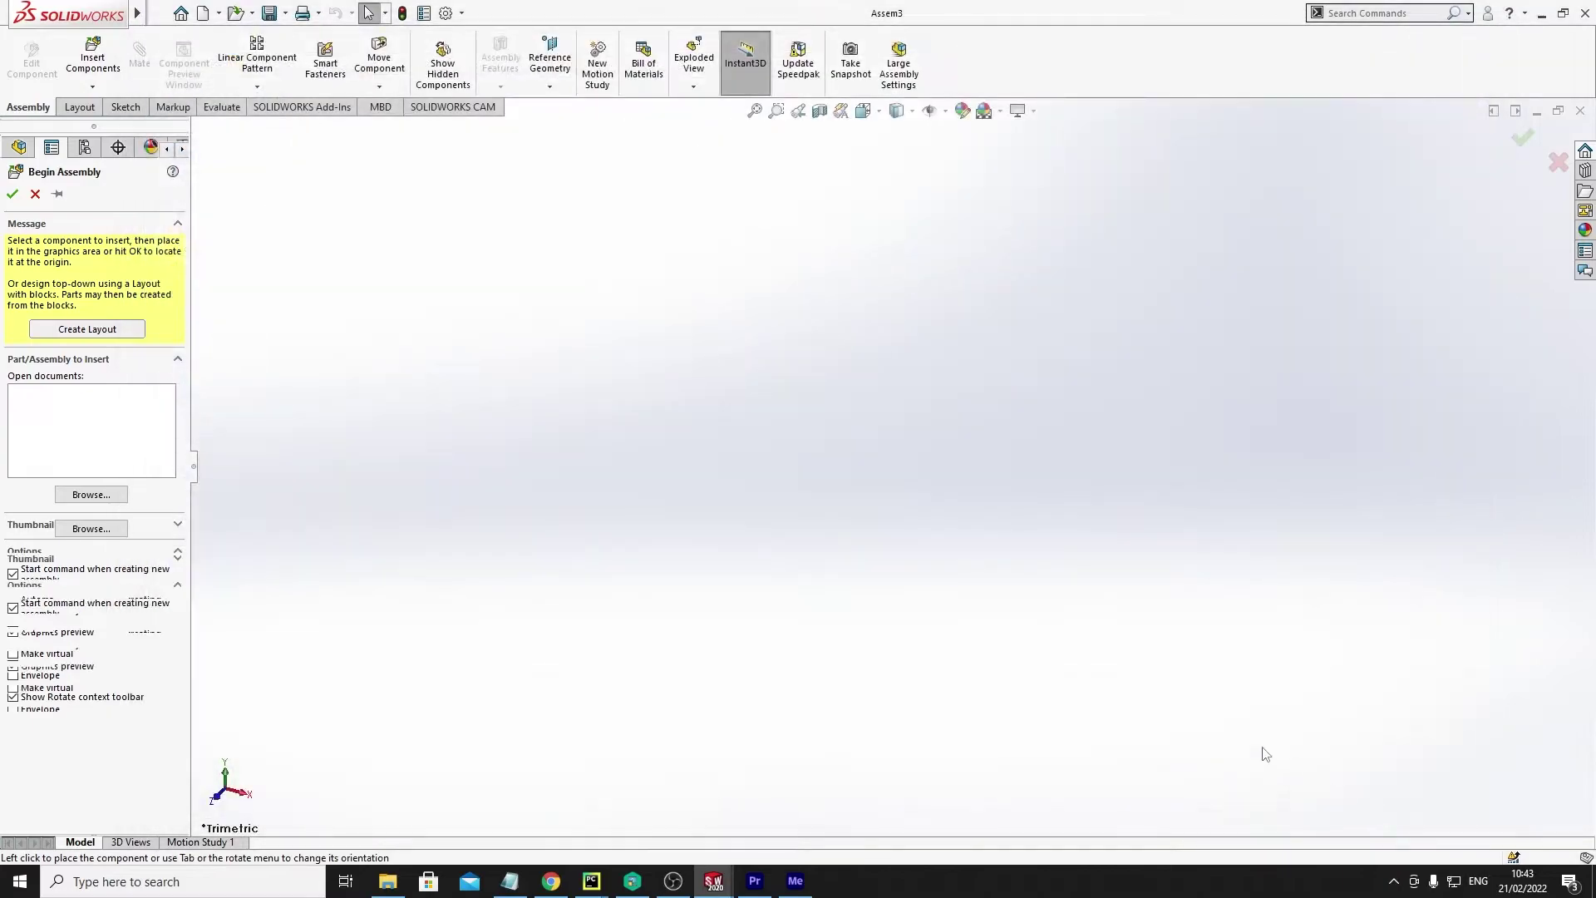
left_click(878, 421)
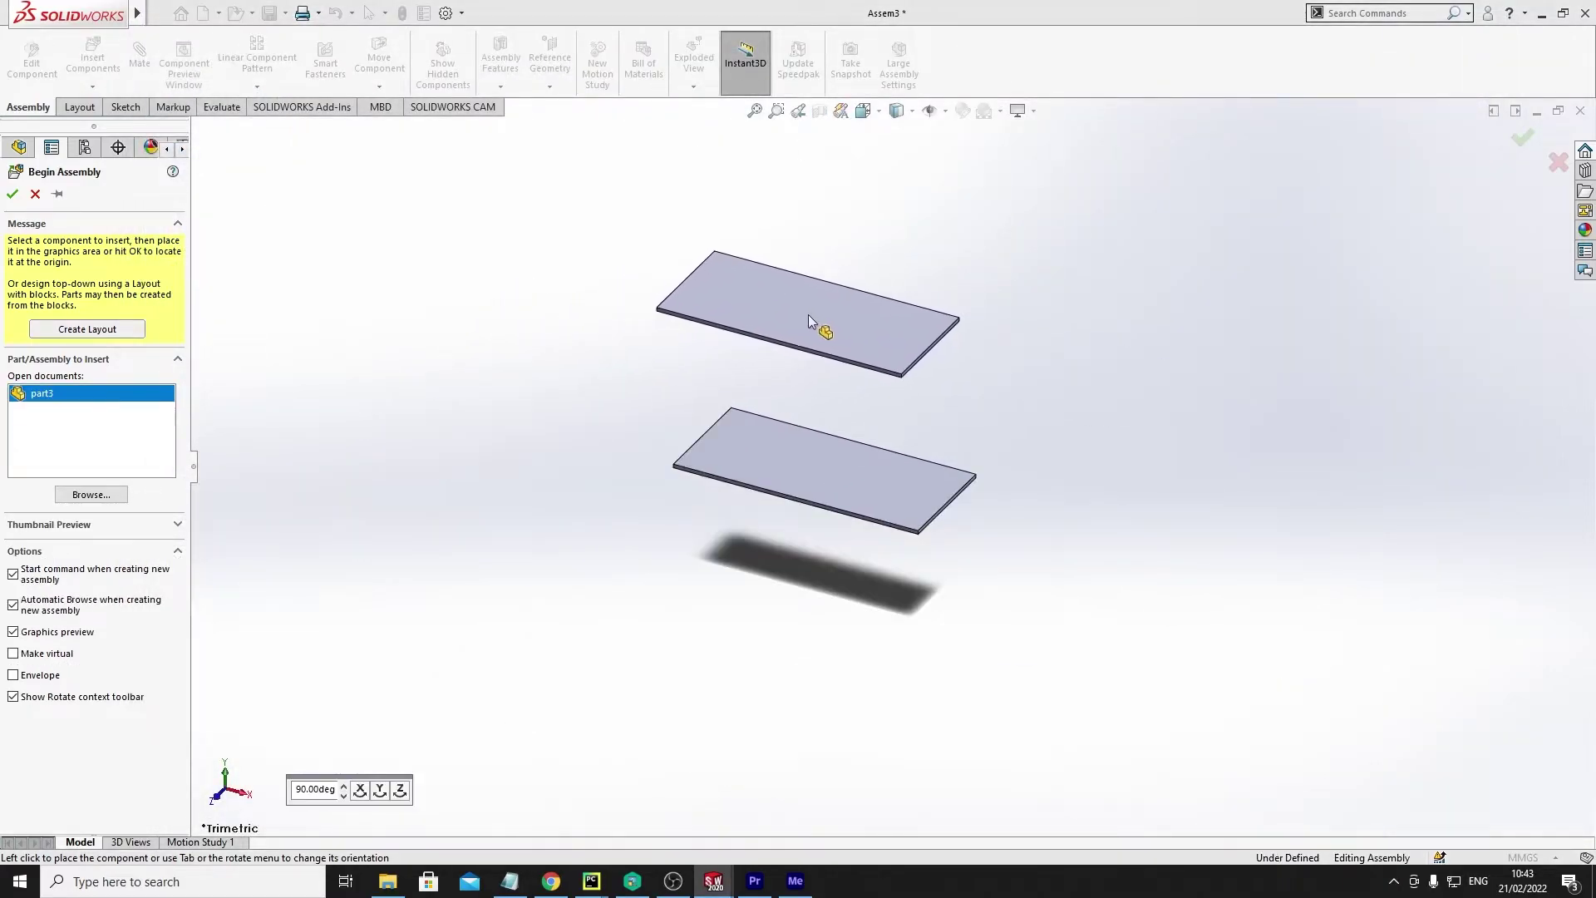
left_click(808, 315)
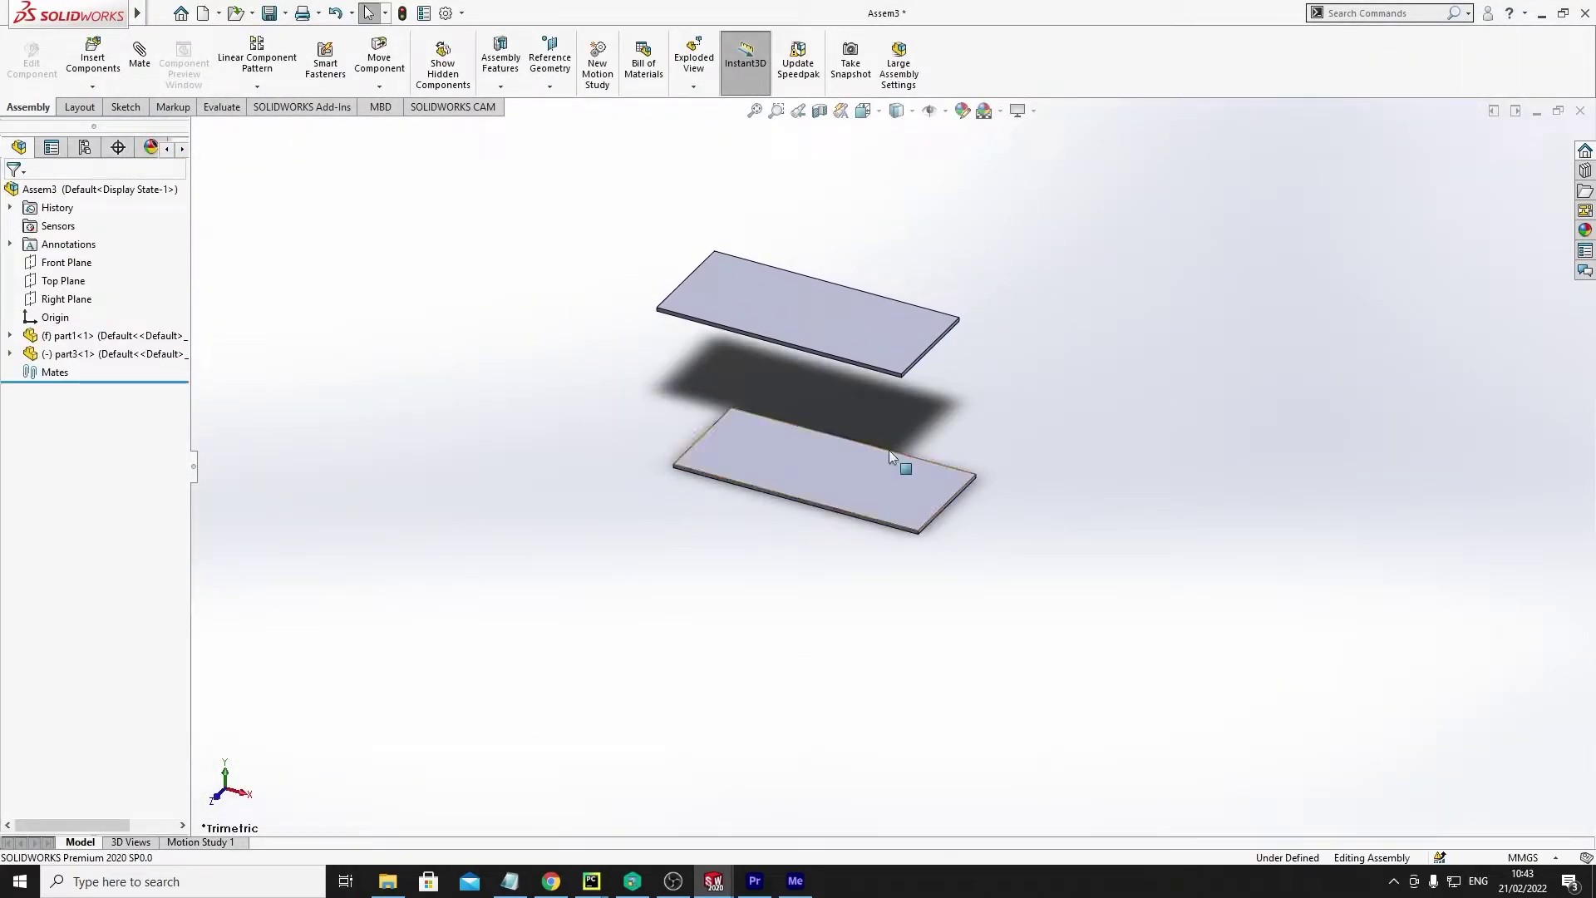
left_click_drag(881, 324, 680, 339)
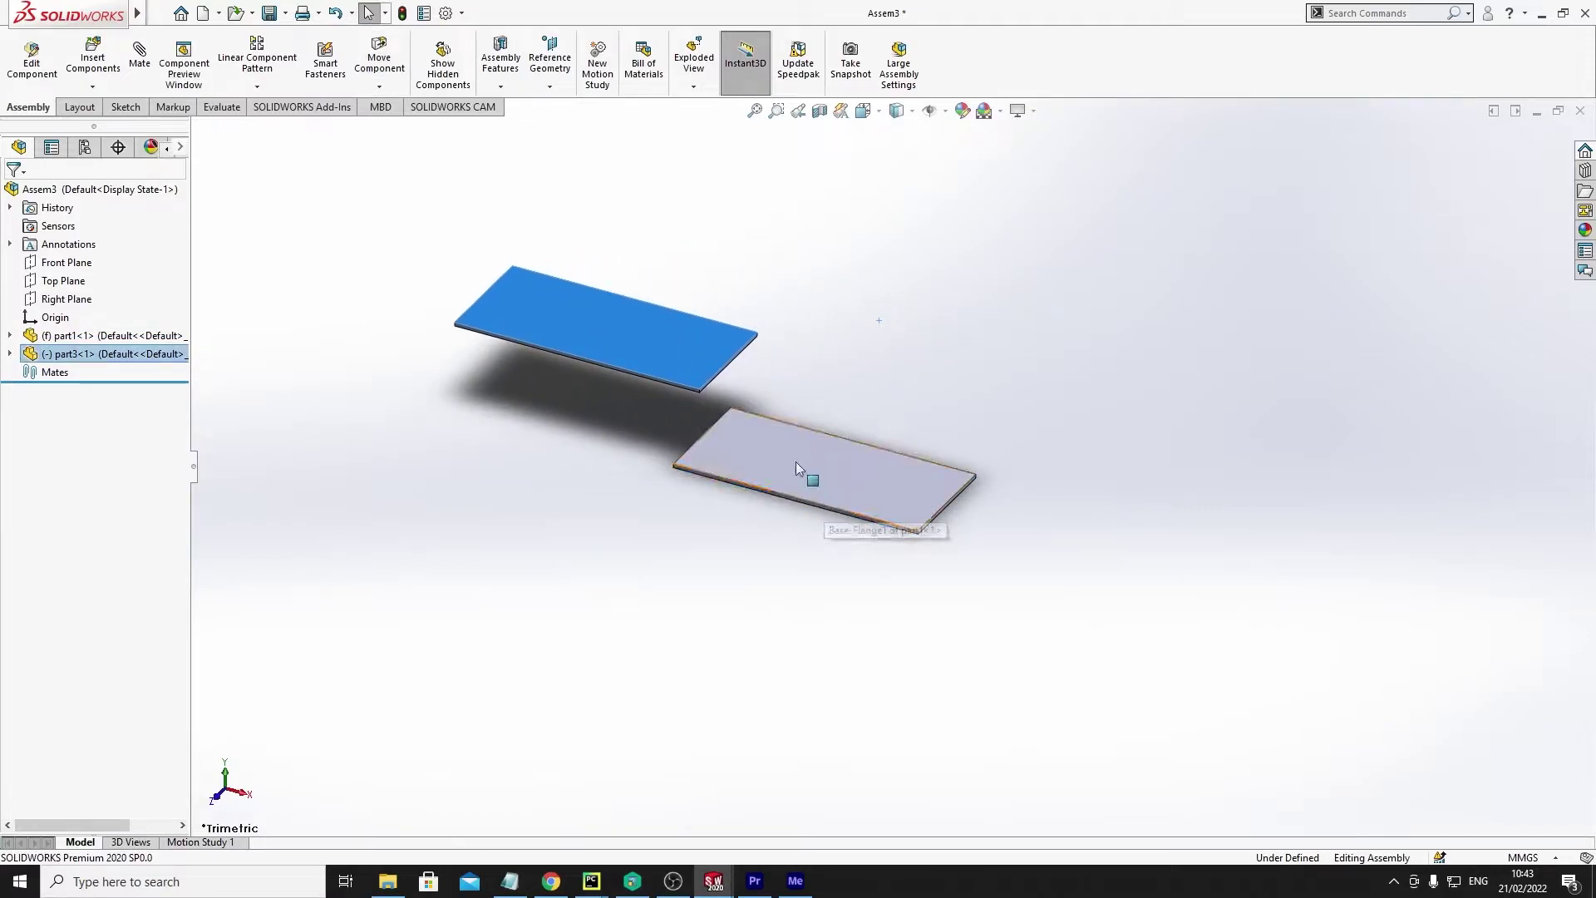
scroll(867, 421, "down", 8)
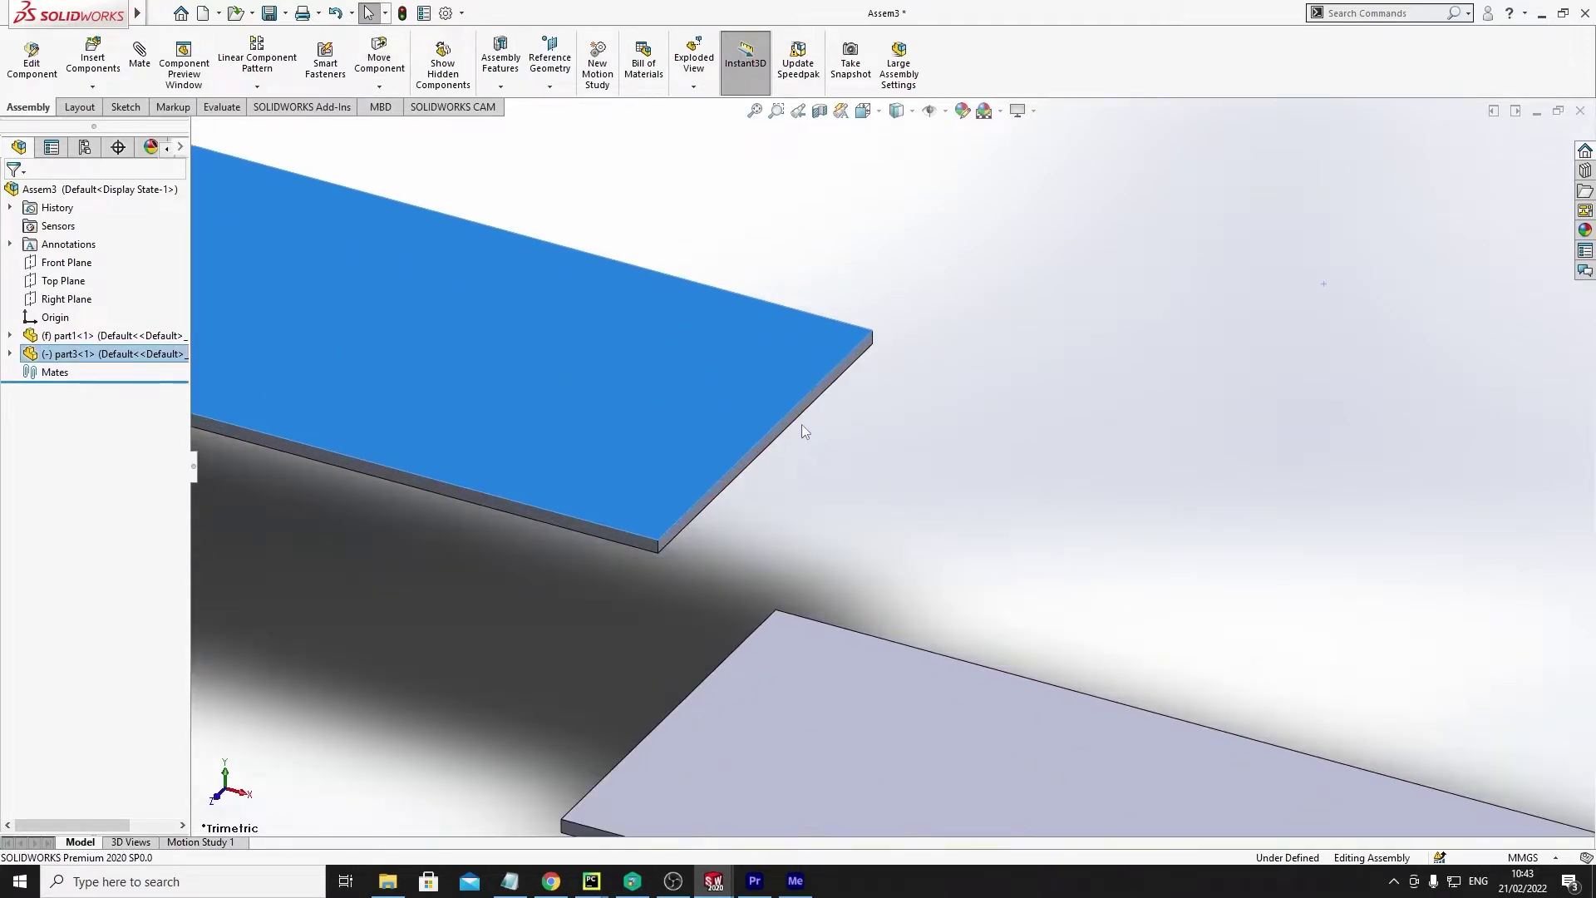
scroll(803, 427, "up", 5)
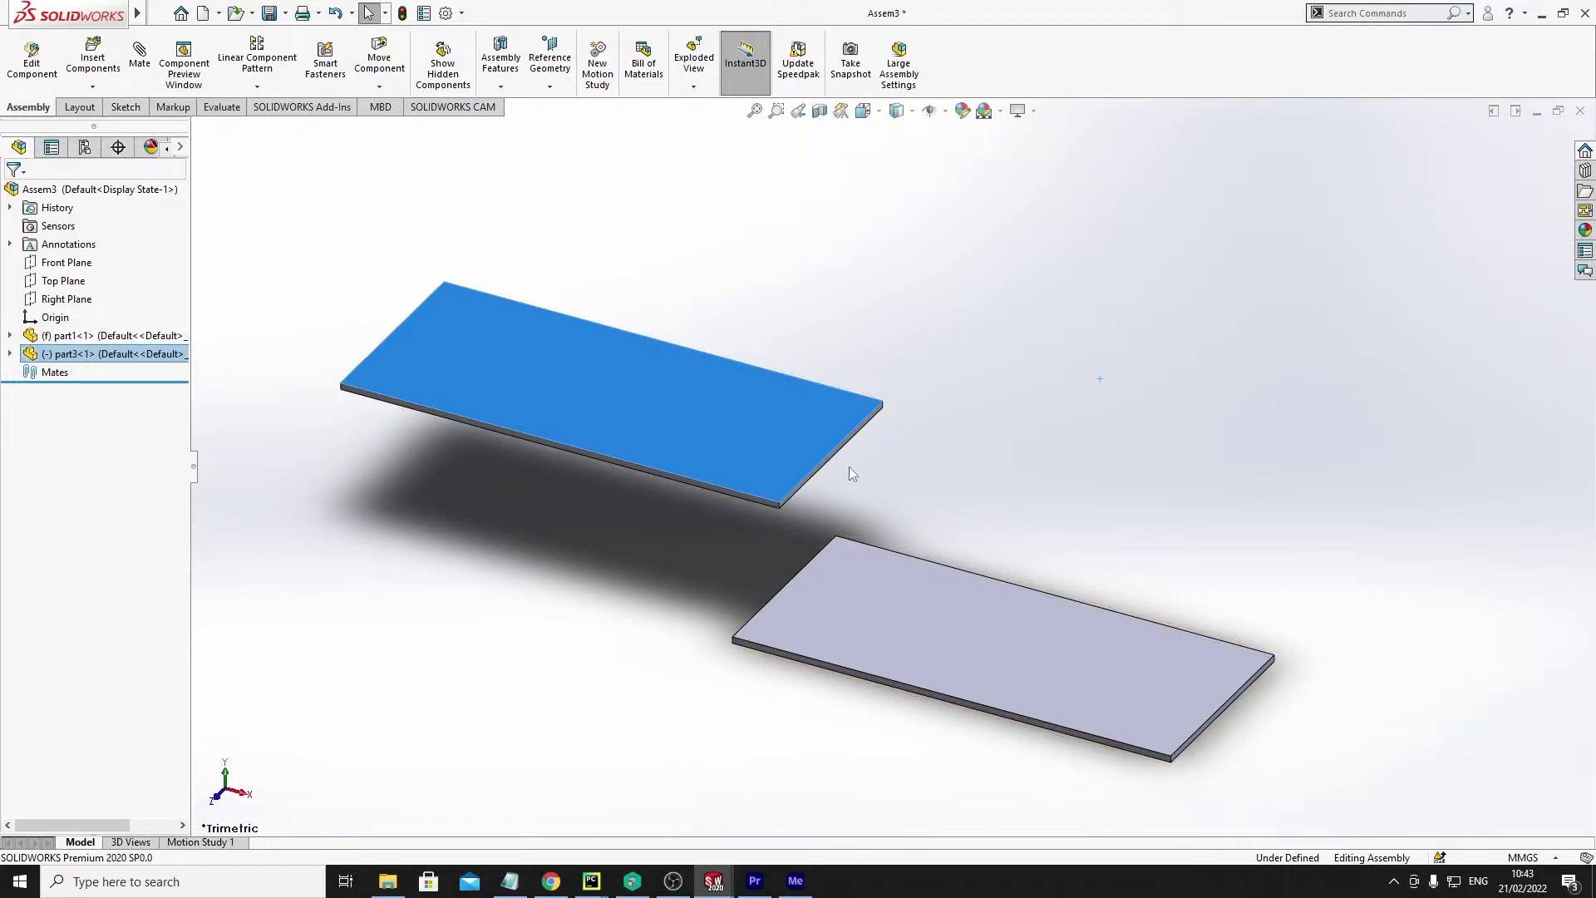
Step: Mate the upper plate's edge to the lower plate's face so it stands upright
scroll(856, 466, "down", 3)
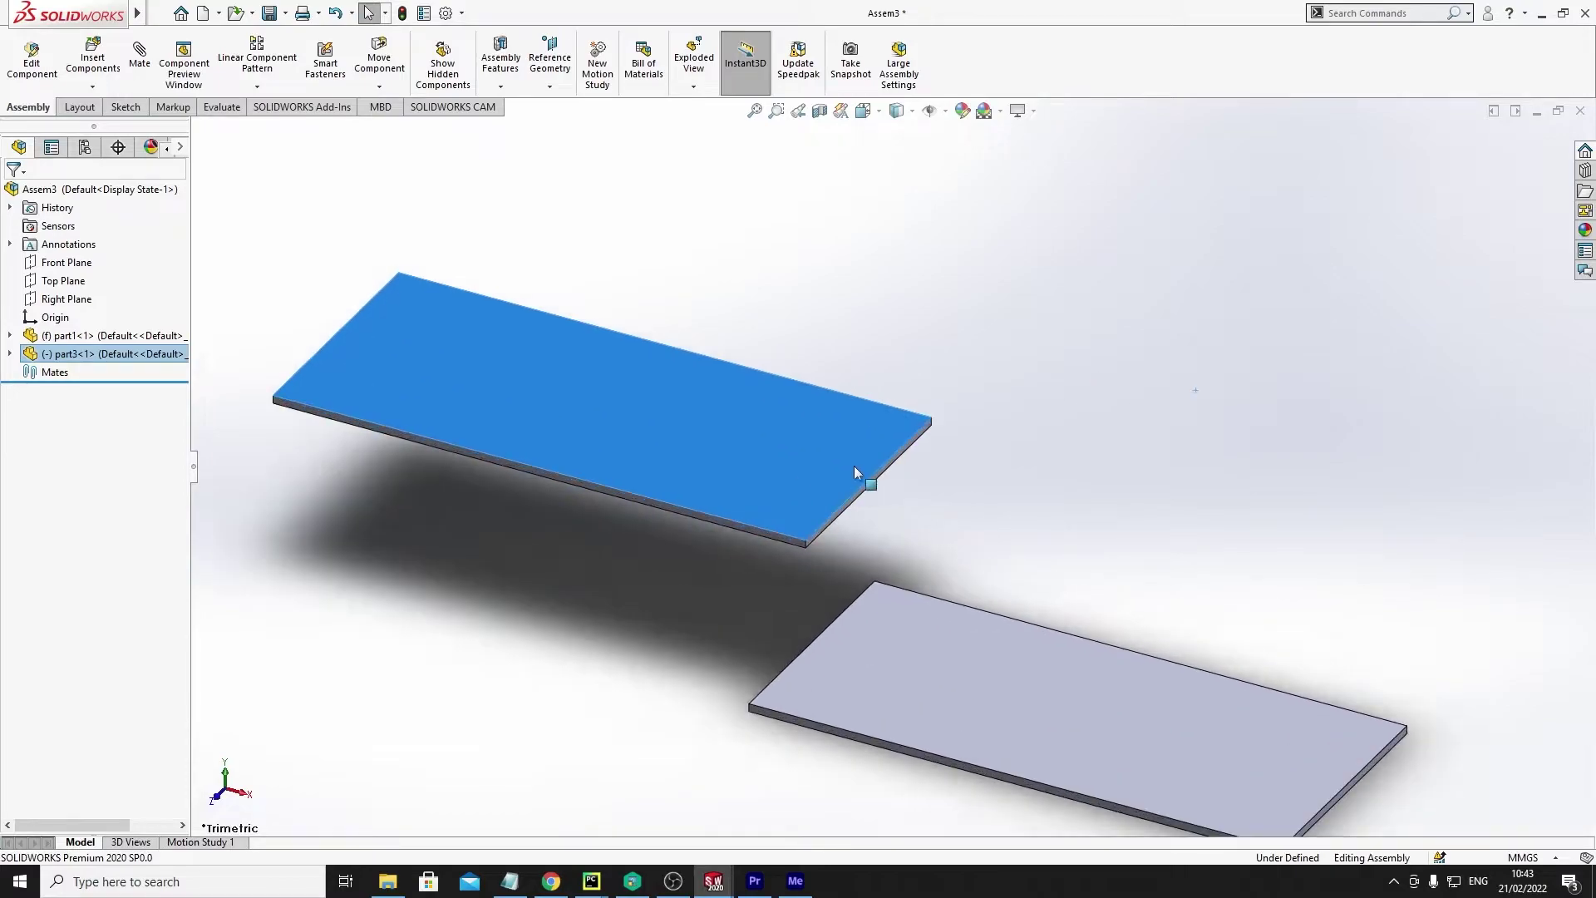
left_click(882, 474)
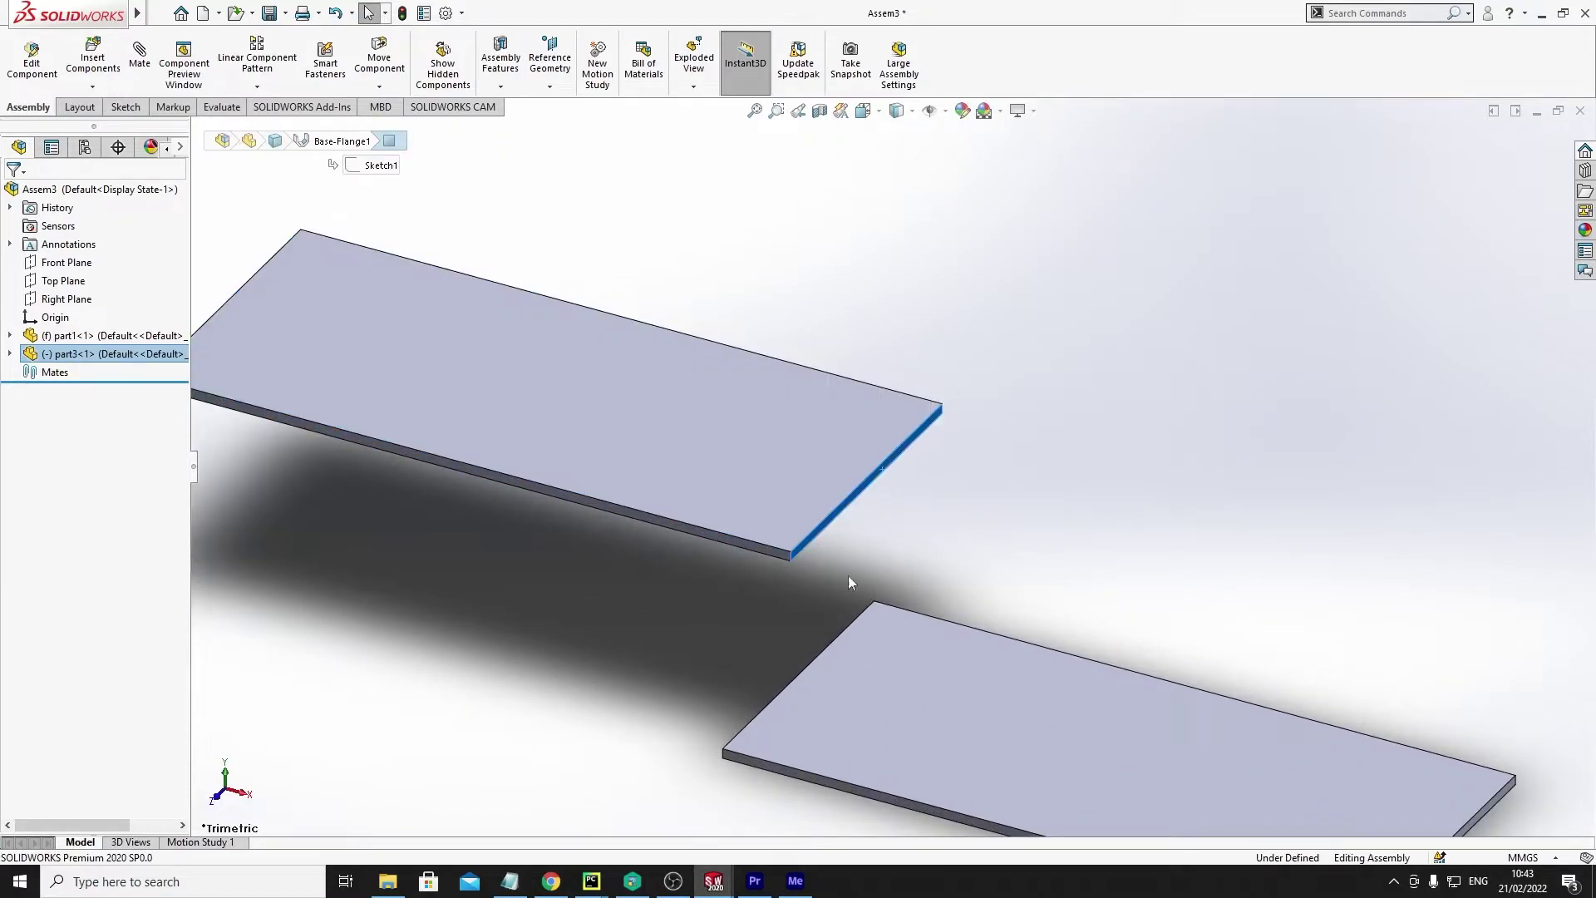
left_click(864, 675, "ctrl")
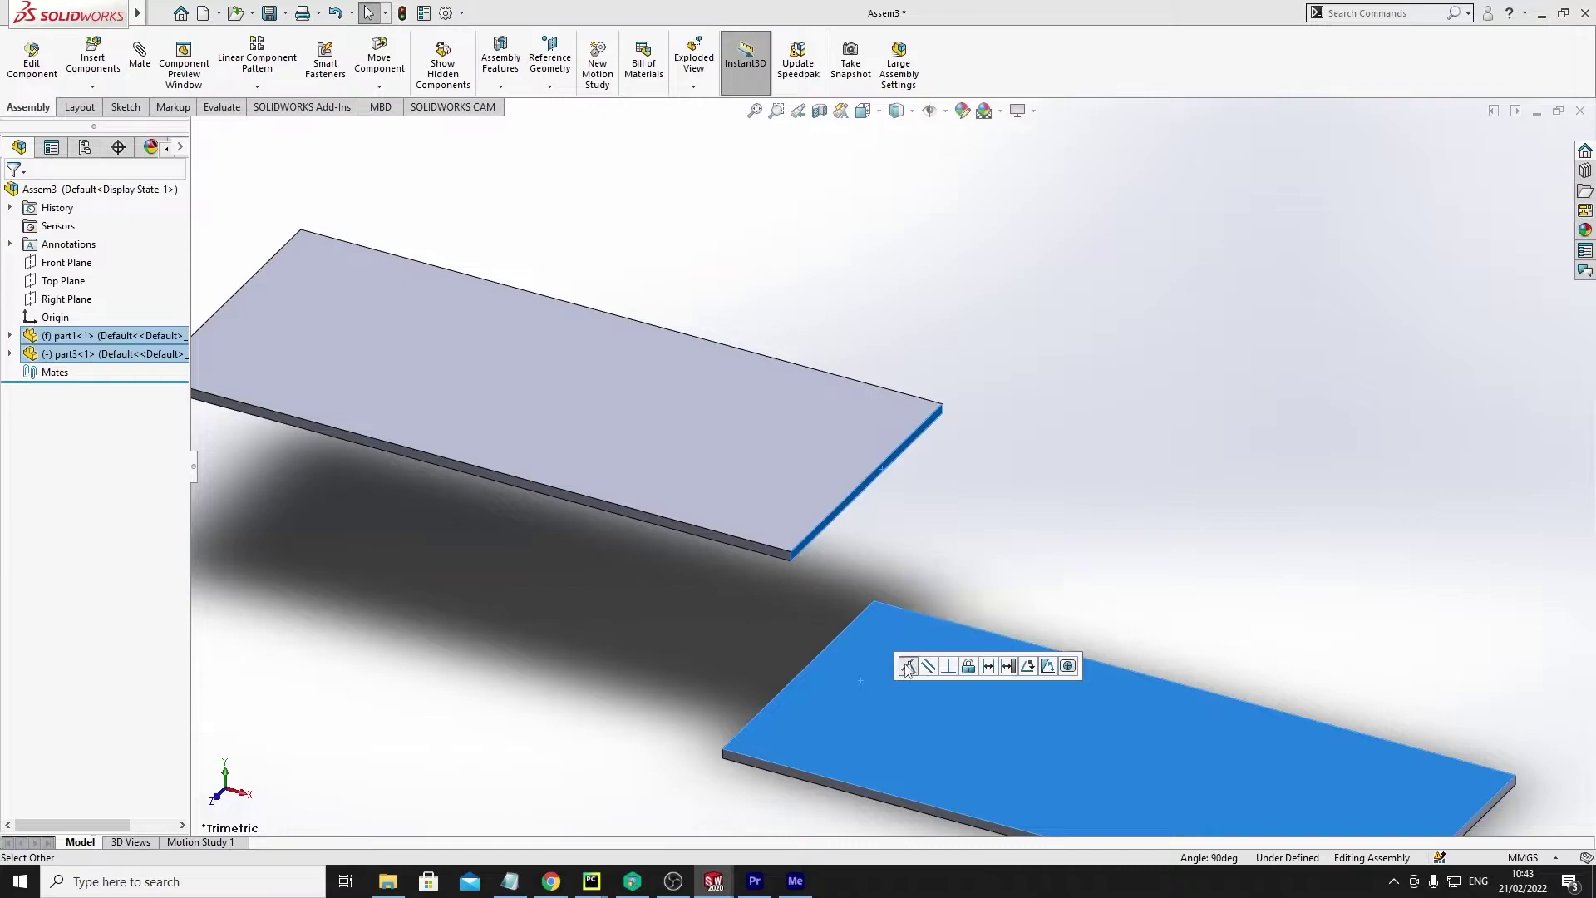
left_click(909, 664)
Step: Make the upright plate's face coincident with the lower plate's side face
middle_click_drag(772, 527, 725, 515)
left_click(720, 516)
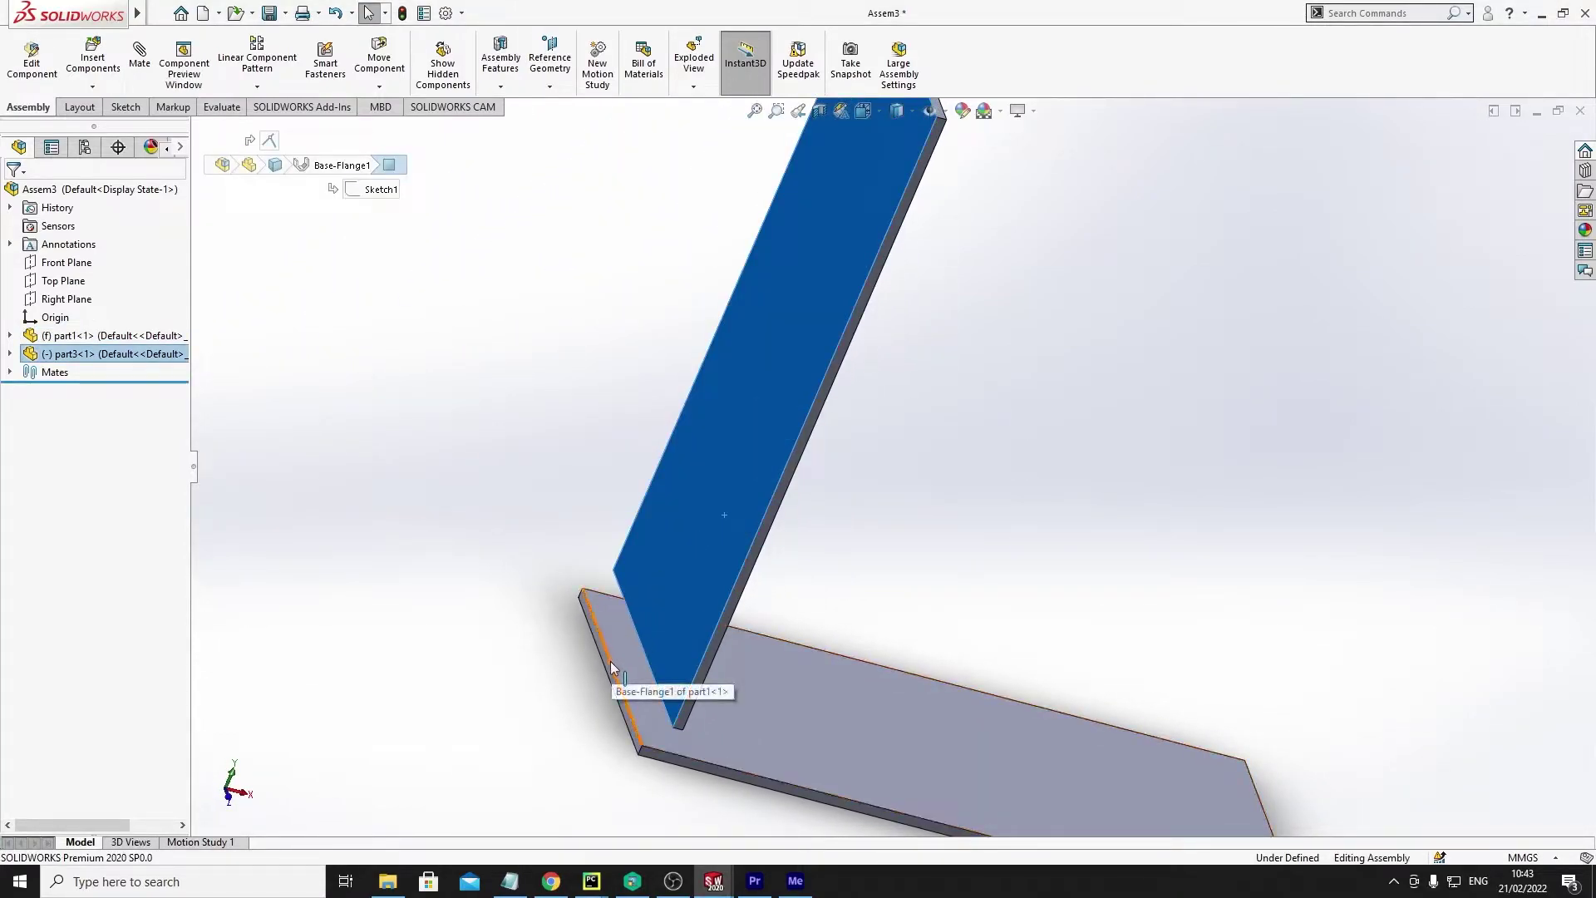
left_click(609, 665, "ctrl")
left_click(656, 650)
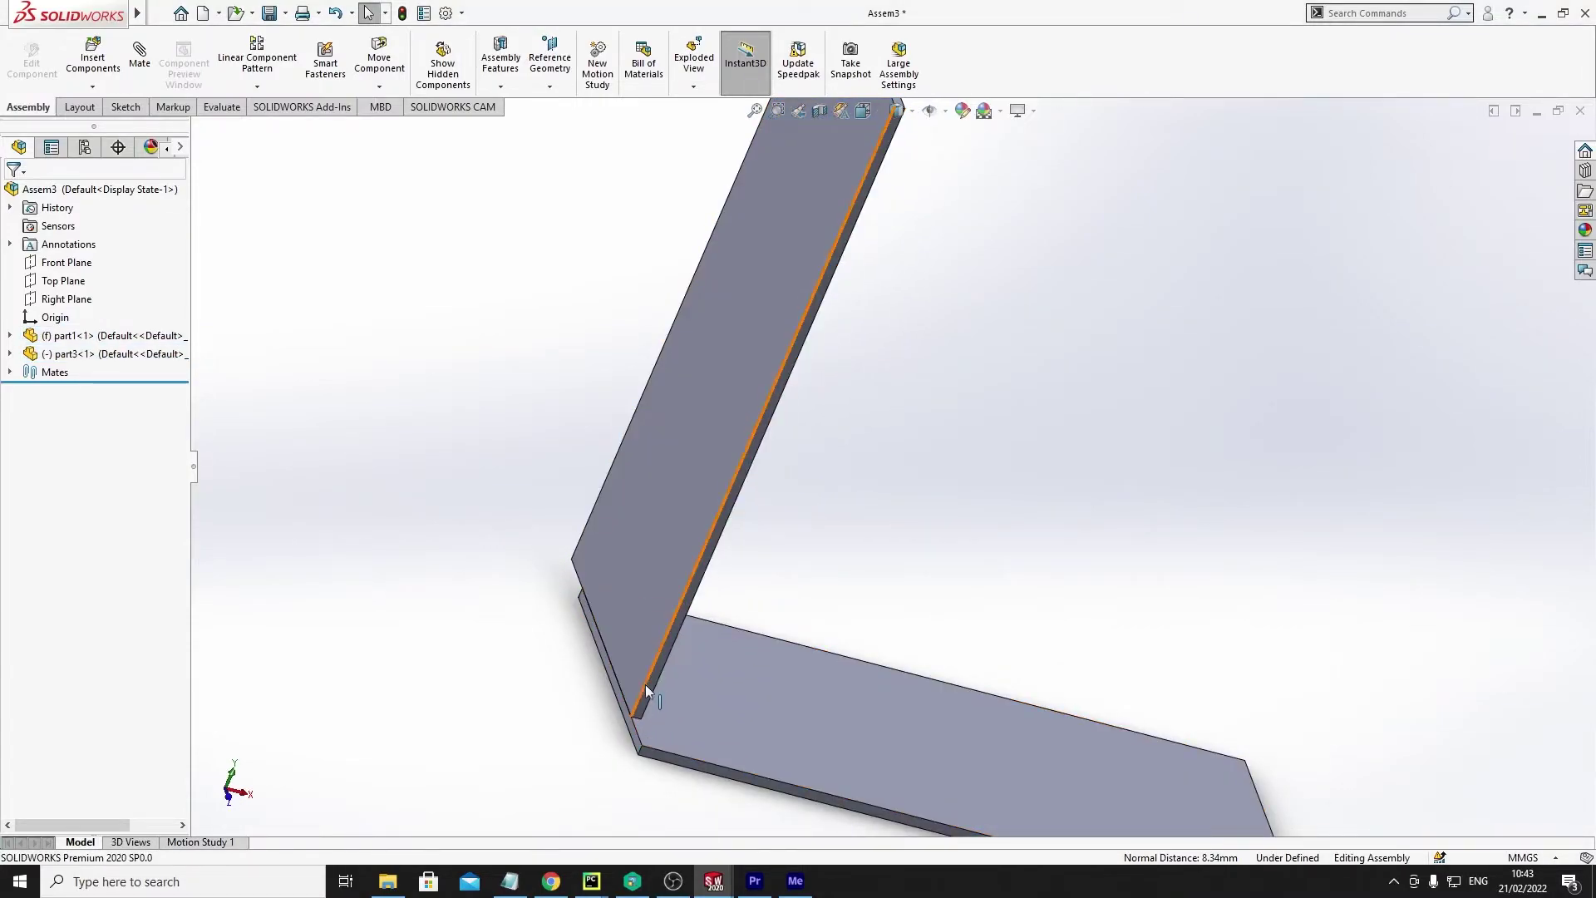
Step: Add a coincident mate between the upright plate's thin side and the lower plate's front face
left_click(647, 690)
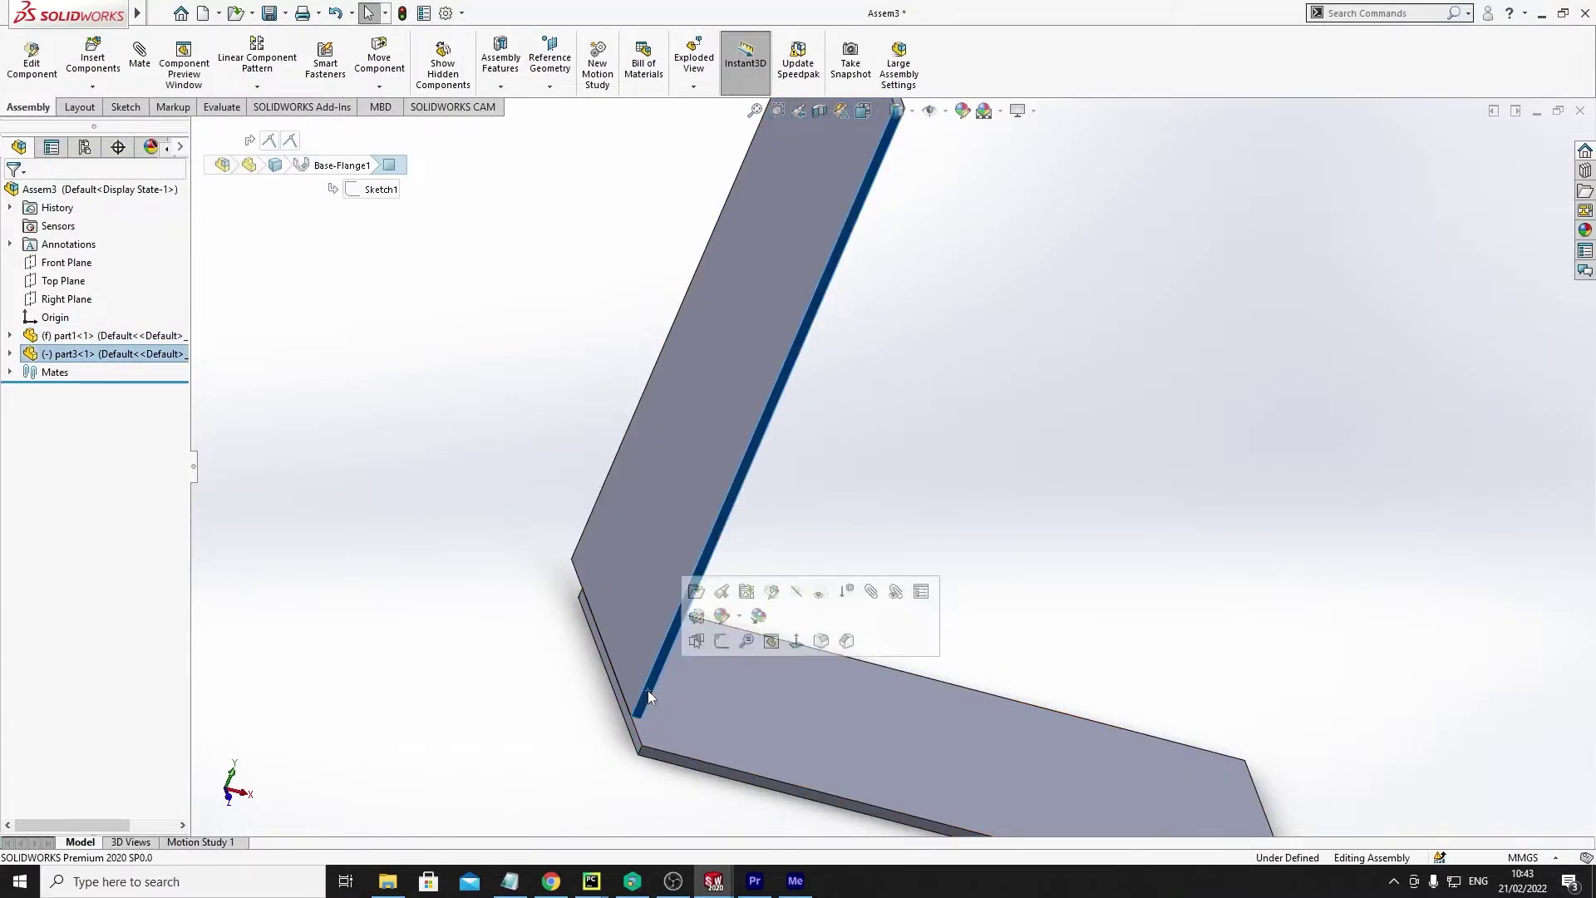
left_click(654, 754, "ctrl")
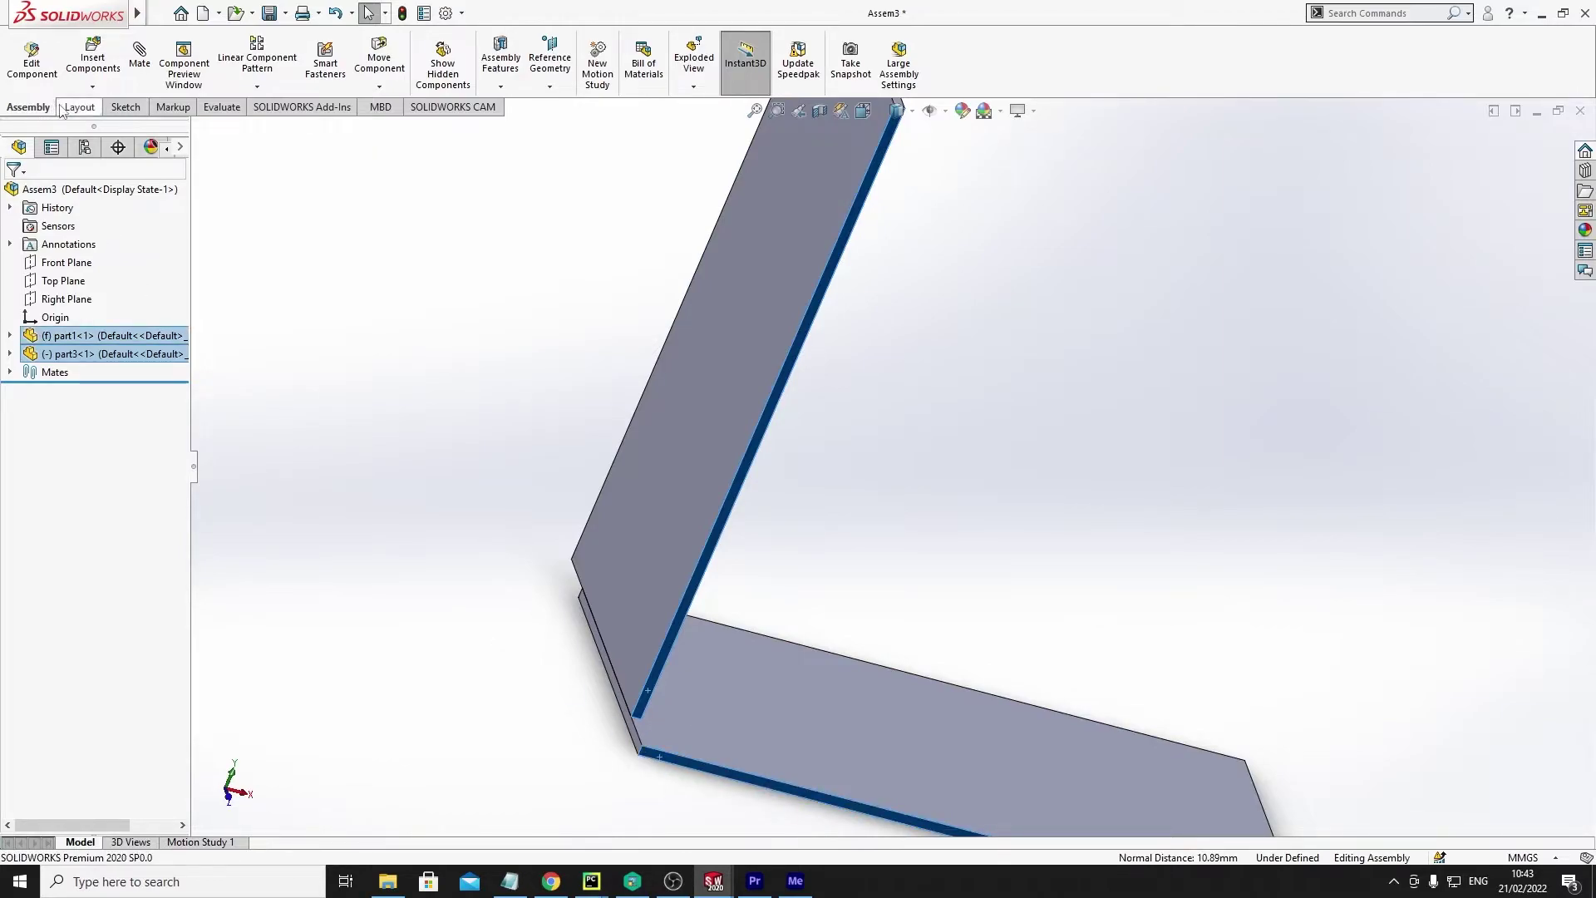
right_click(670, 636)
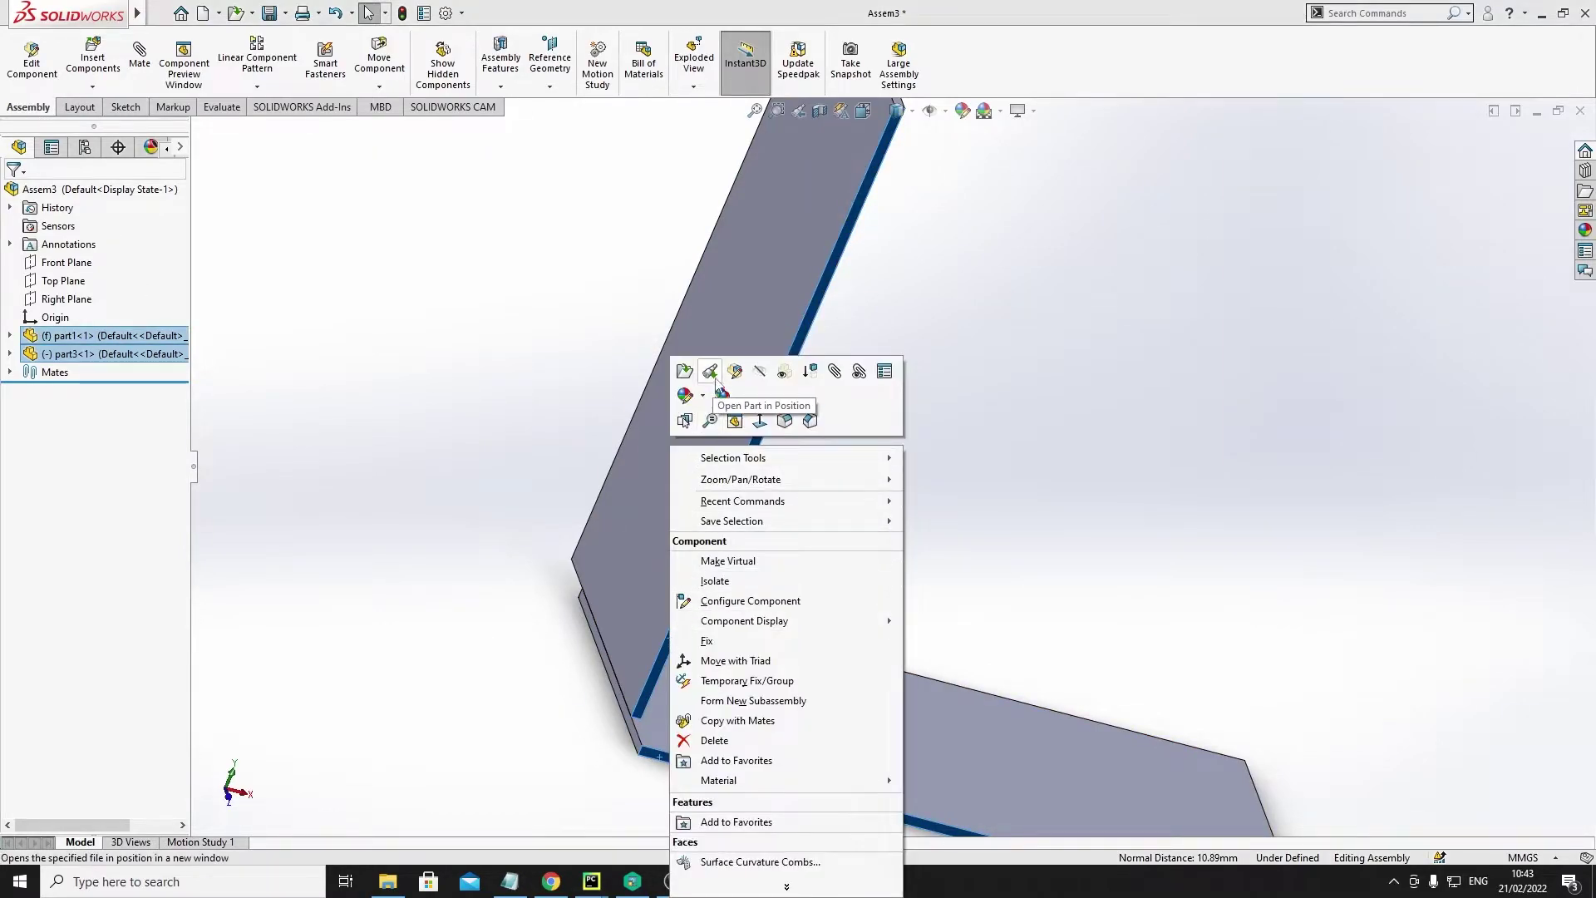
left_click(834, 370)
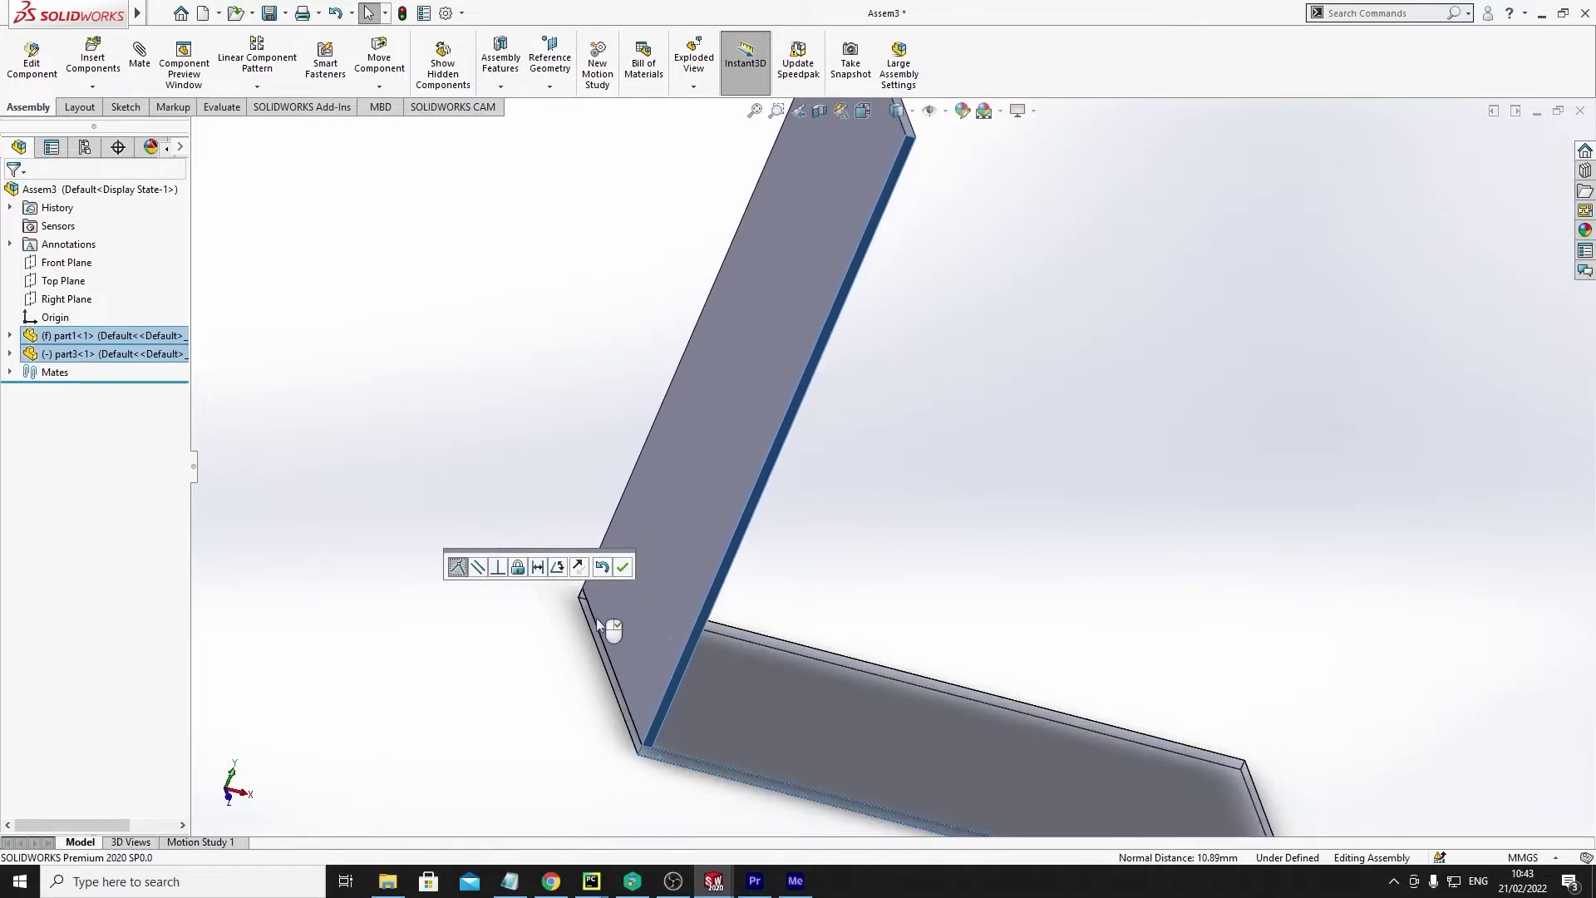
left_click(622, 566)
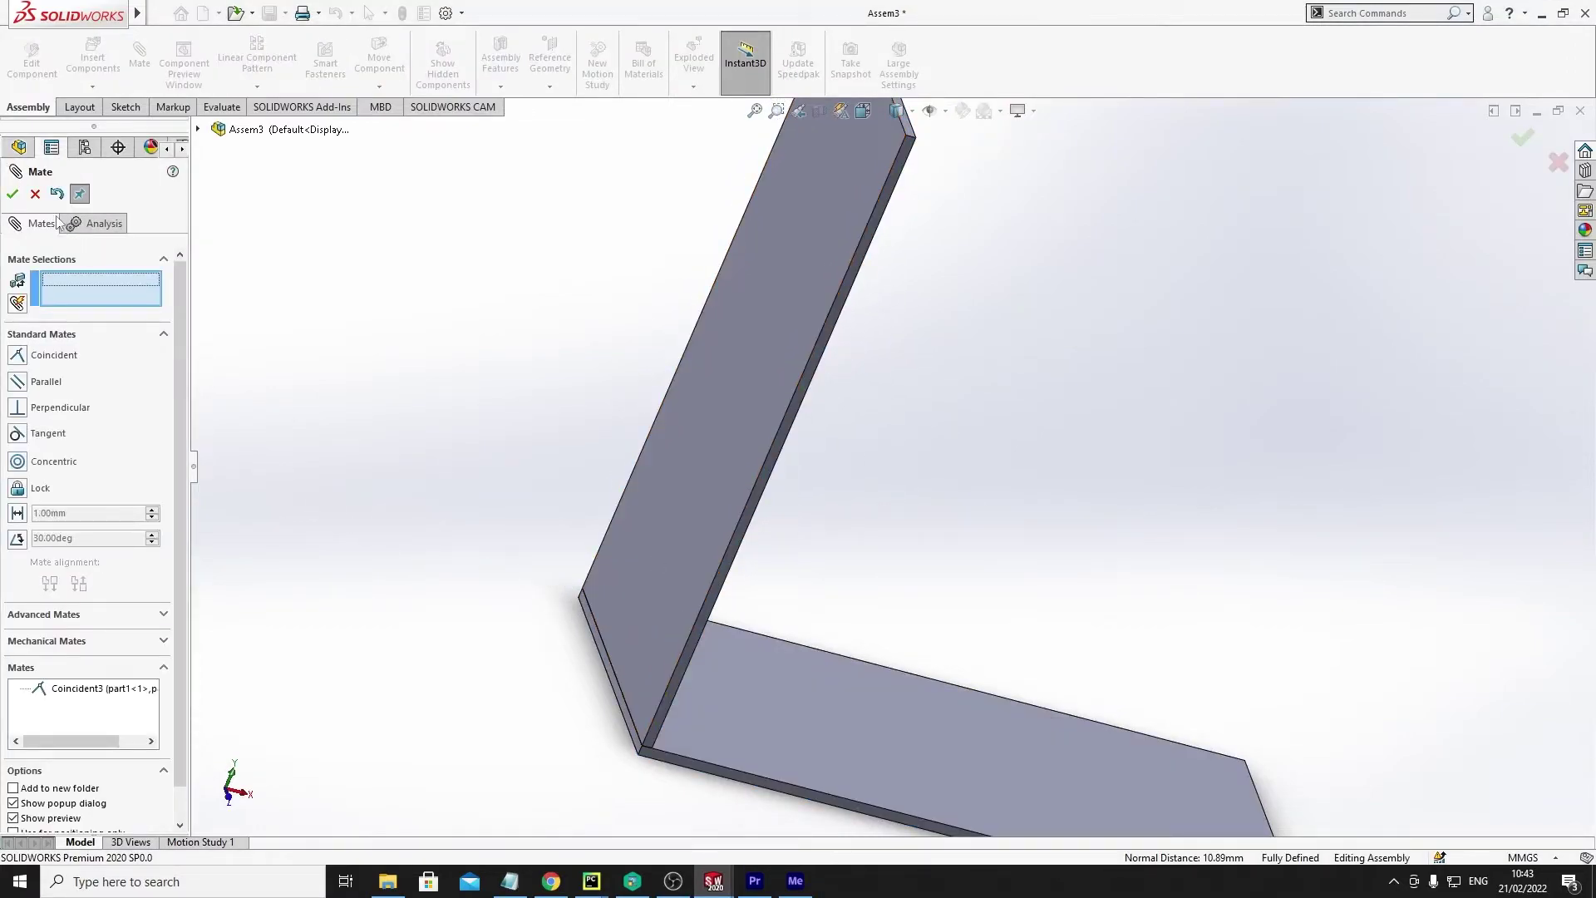
left_click(34, 194)
Step: Orbit around the L-shaped plates to check the joint and select the lower plate
scroll(1158, 641, "up", 2)
middle_click_drag(1158, 641, 859, 490)
middle_click_drag(819, 710, 805, 665)
middle_click_drag(796, 815, 823, 709)
left_click(854, 687)
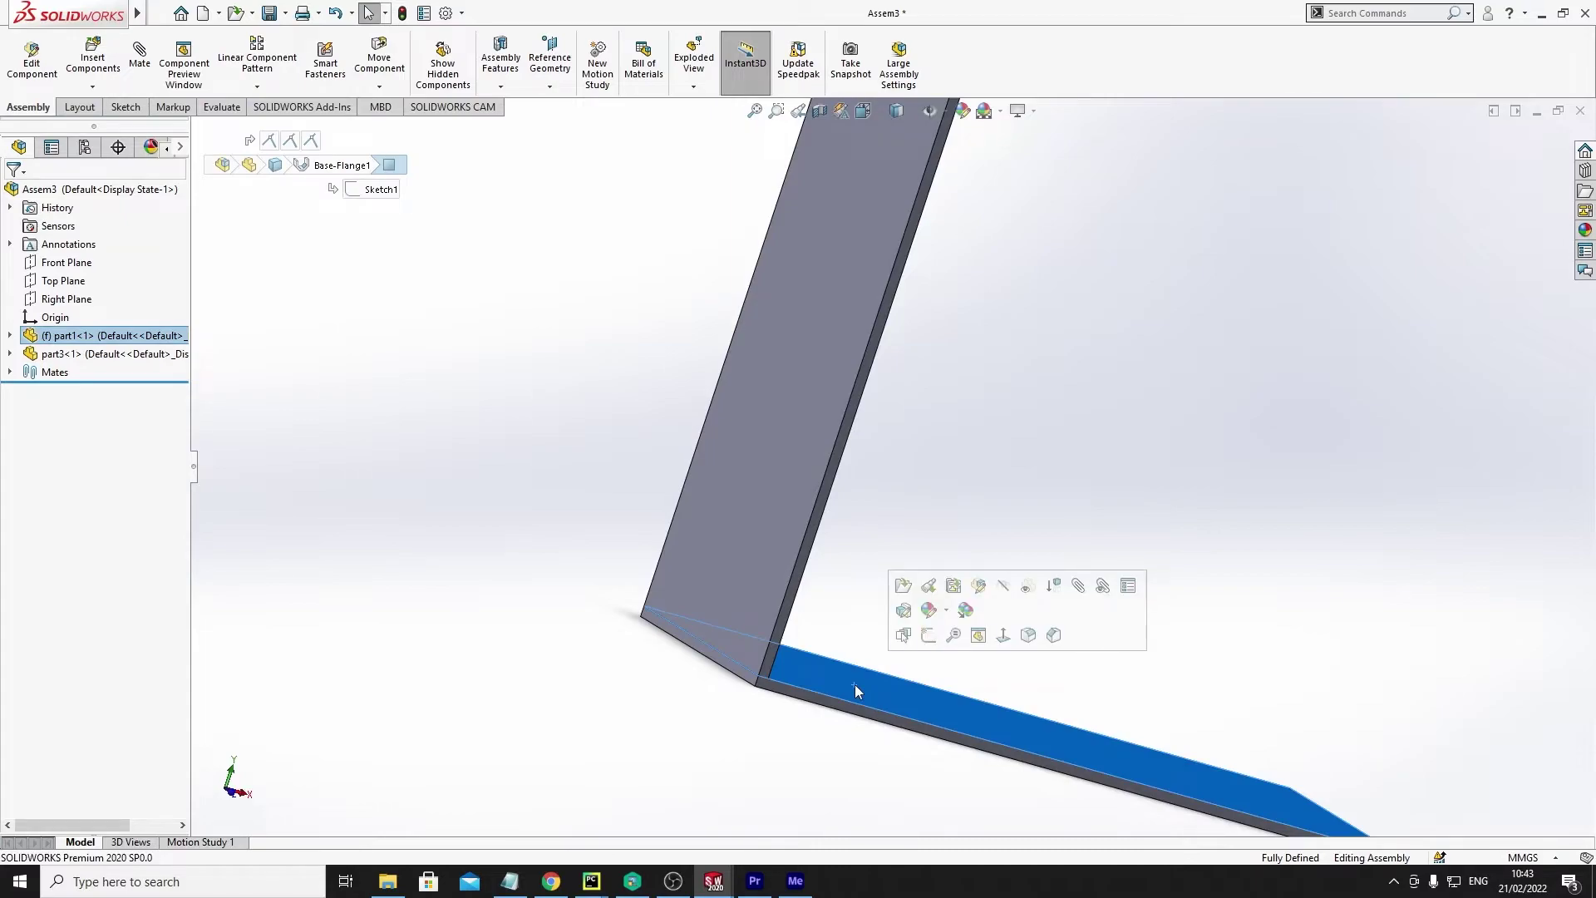
Step: Start editing the upper plate part3 within the assembly
left_click(777, 550)
left_click(601, 289)
left_click(769, 323)
right_click(769, 322)
left_click(798, 257)
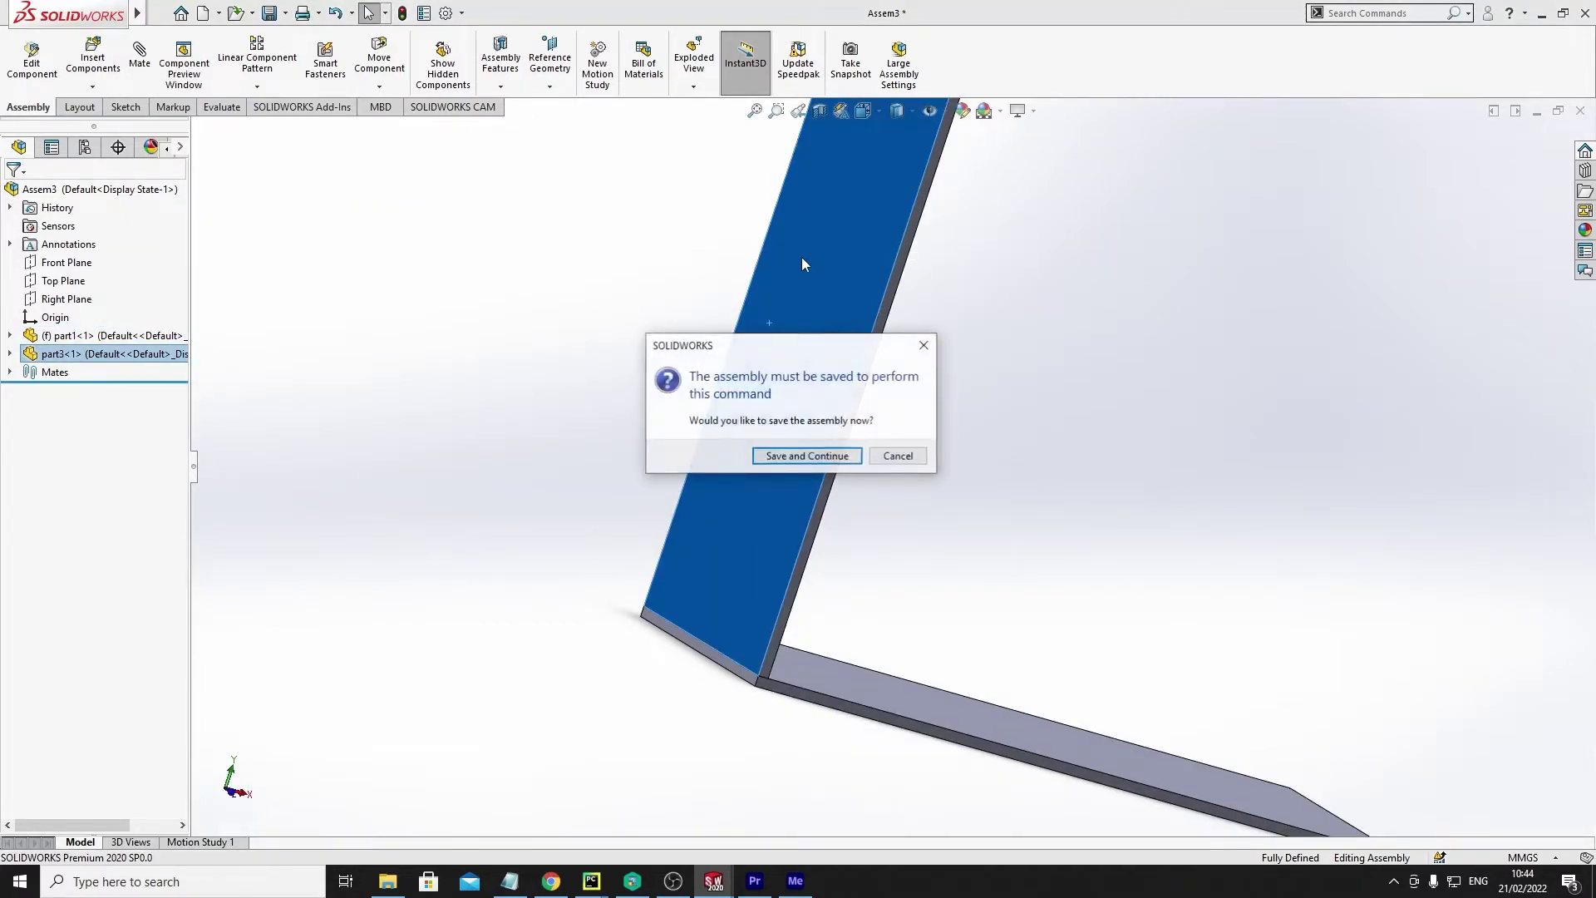
Step: Save the assembly as Assem1.SLDASM, replacing the existing file
left_click(810, 456)
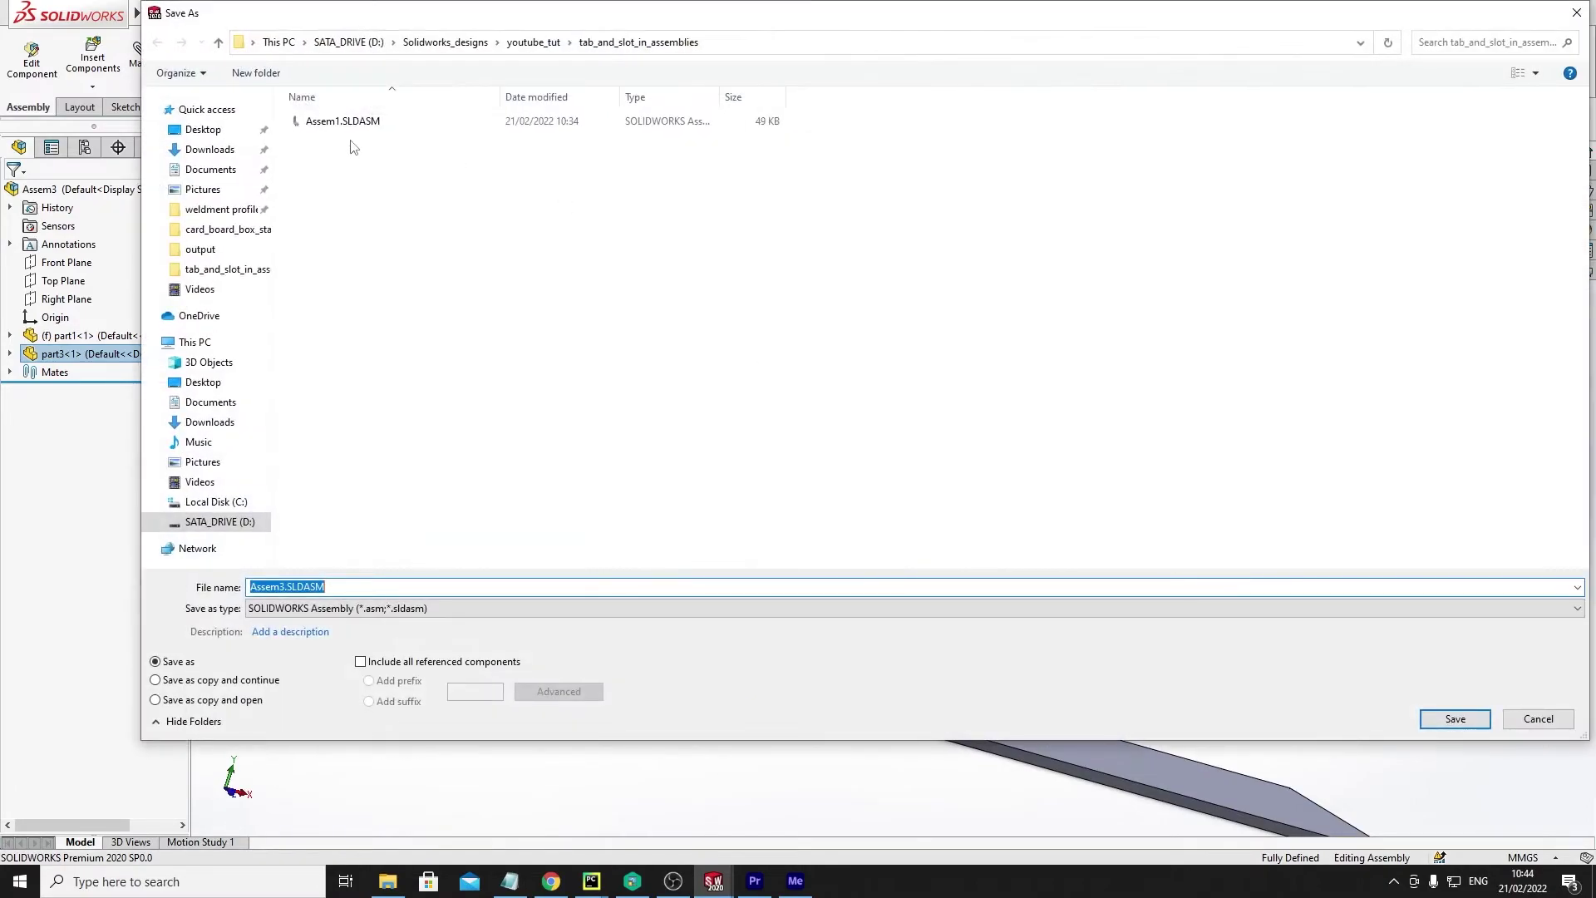
left_click(349, 122)
left_click(1456, 720)
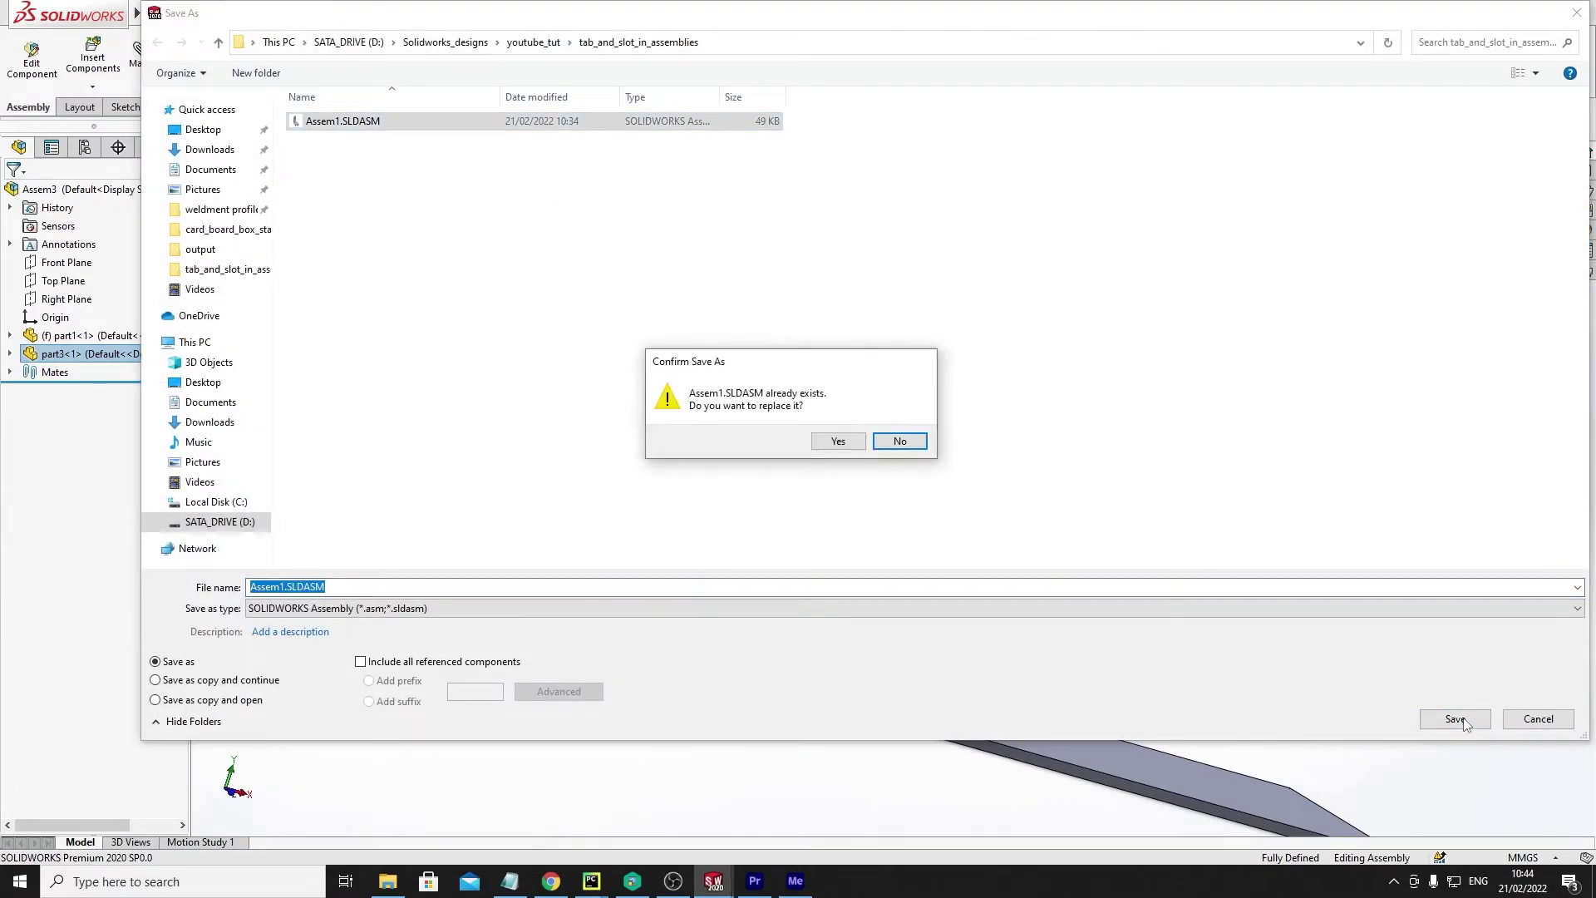
left_click(837, 440)
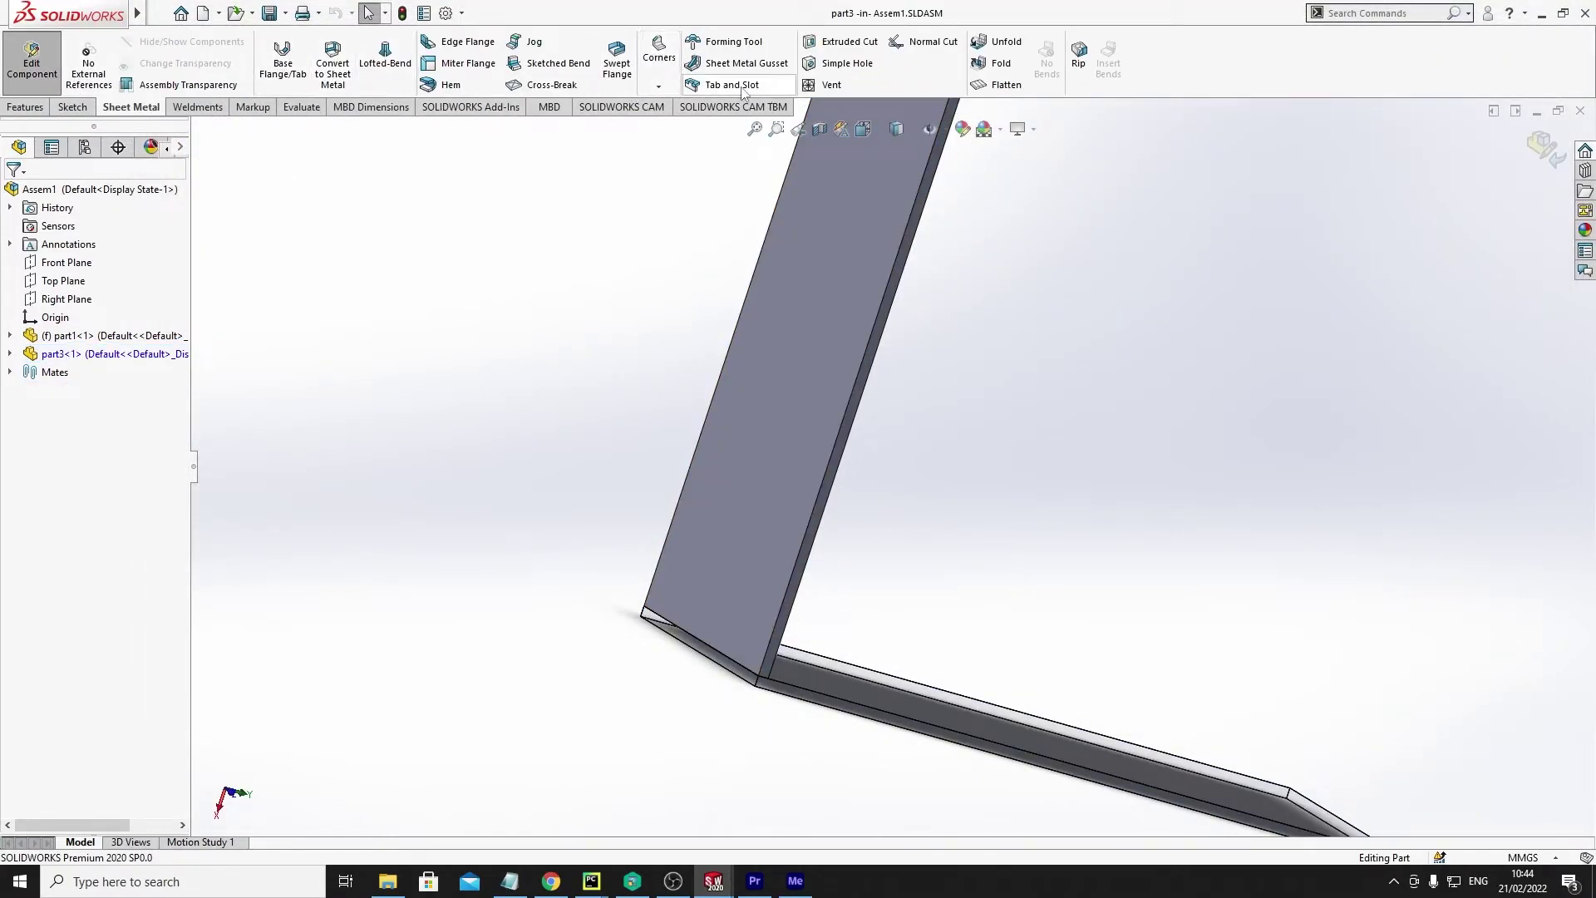
Step: Begin a Tab and Slot on the upper plate's bottom edge, then cancel it
left_click(743, 85)
middle_click_drag(918, 654, 825, 647)
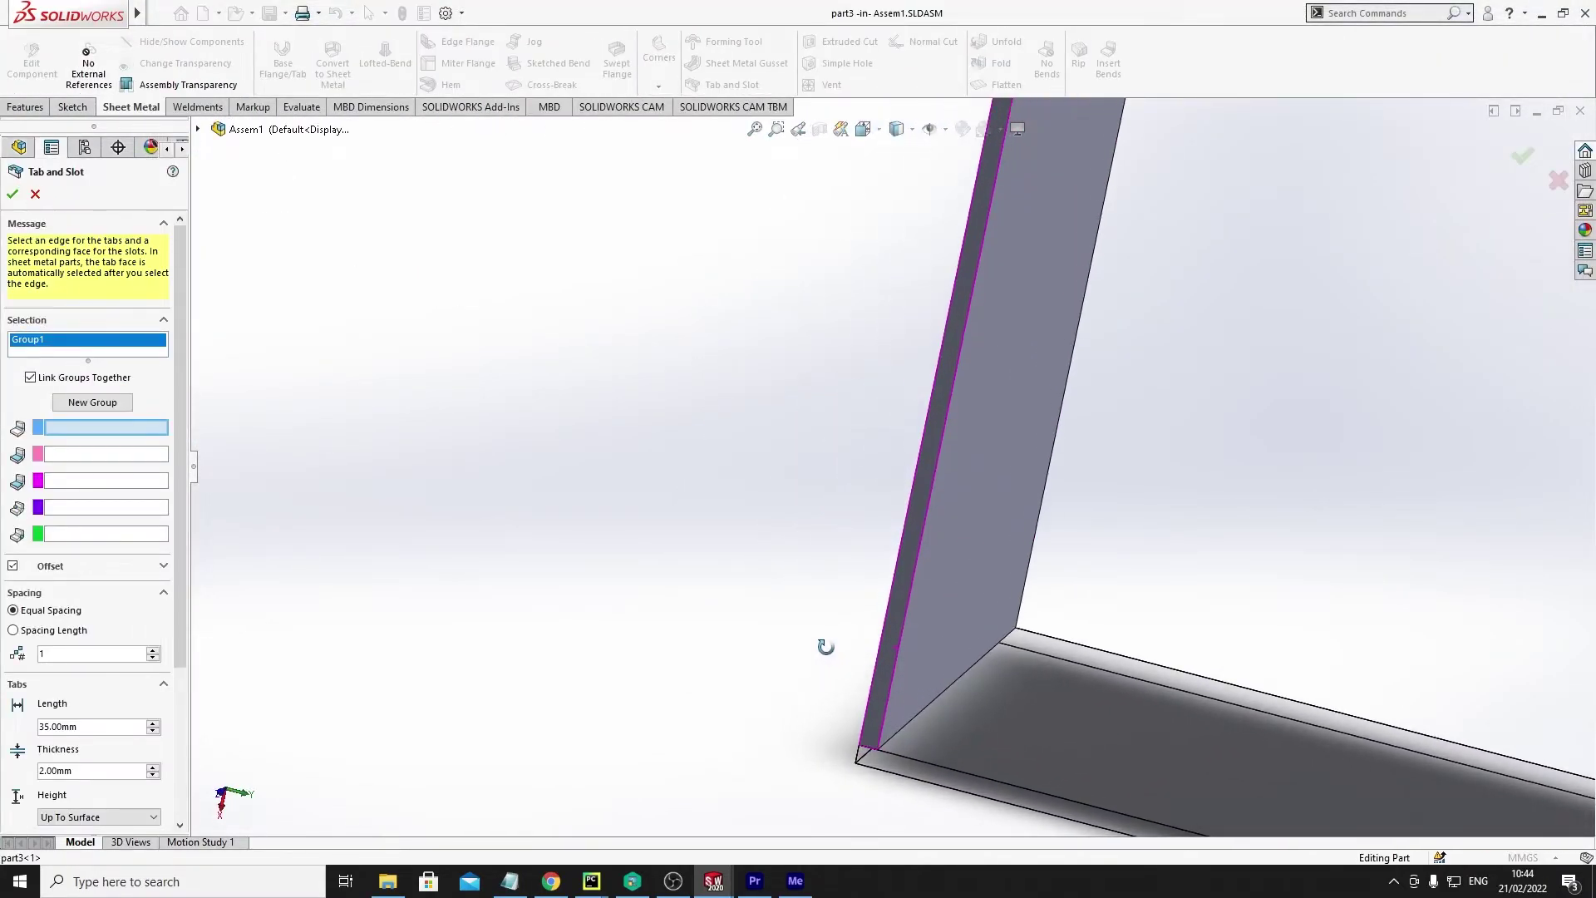
left_click(936, 698)
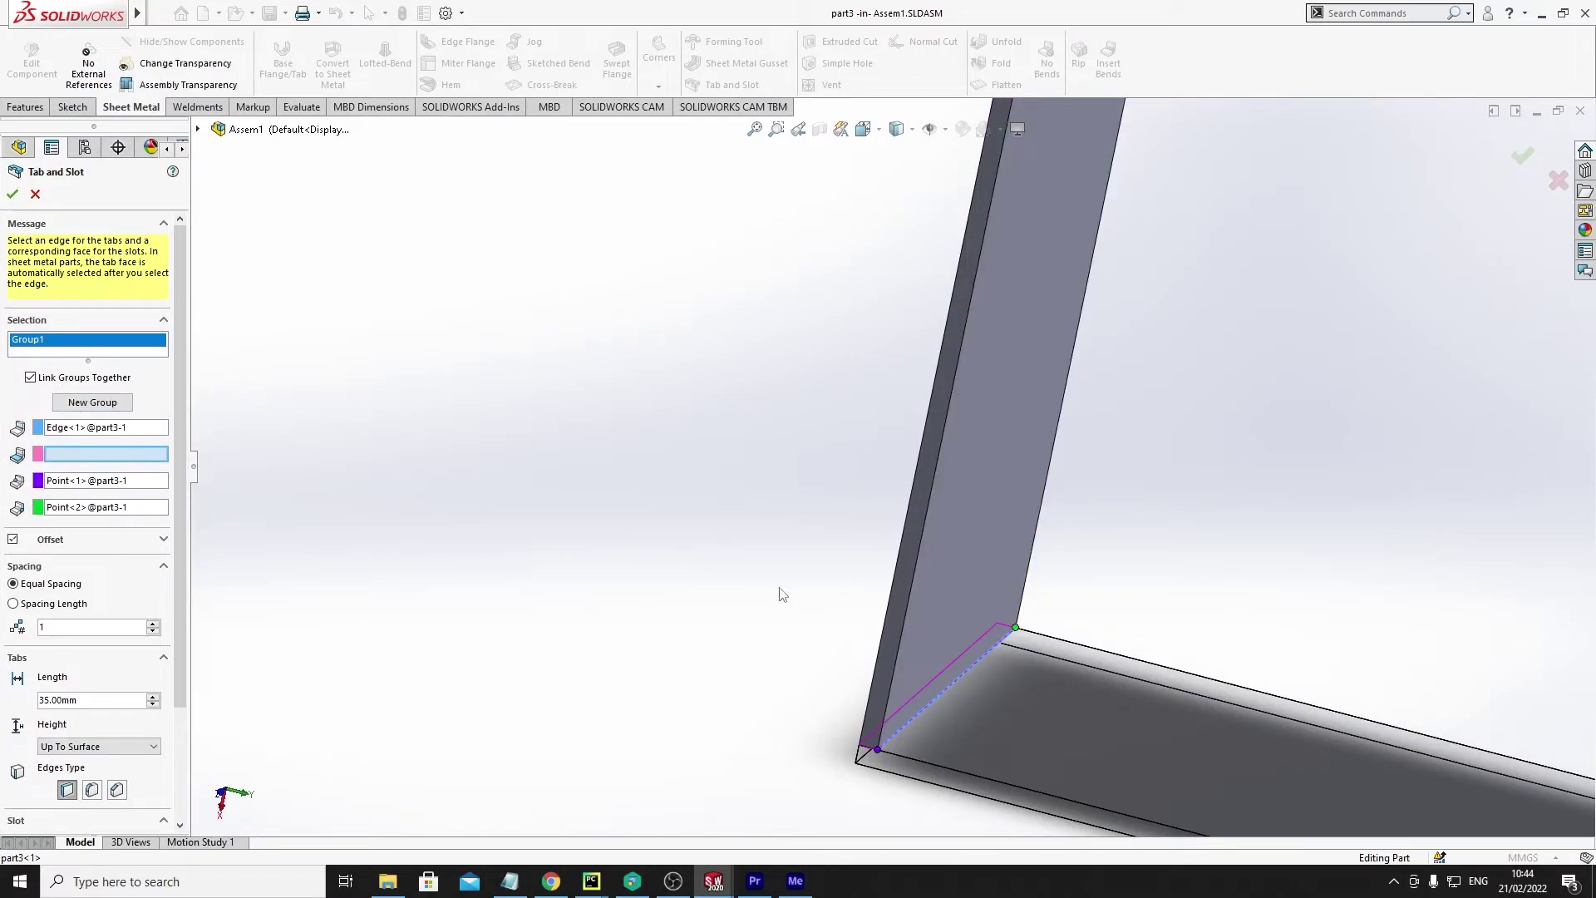
key("Escape")
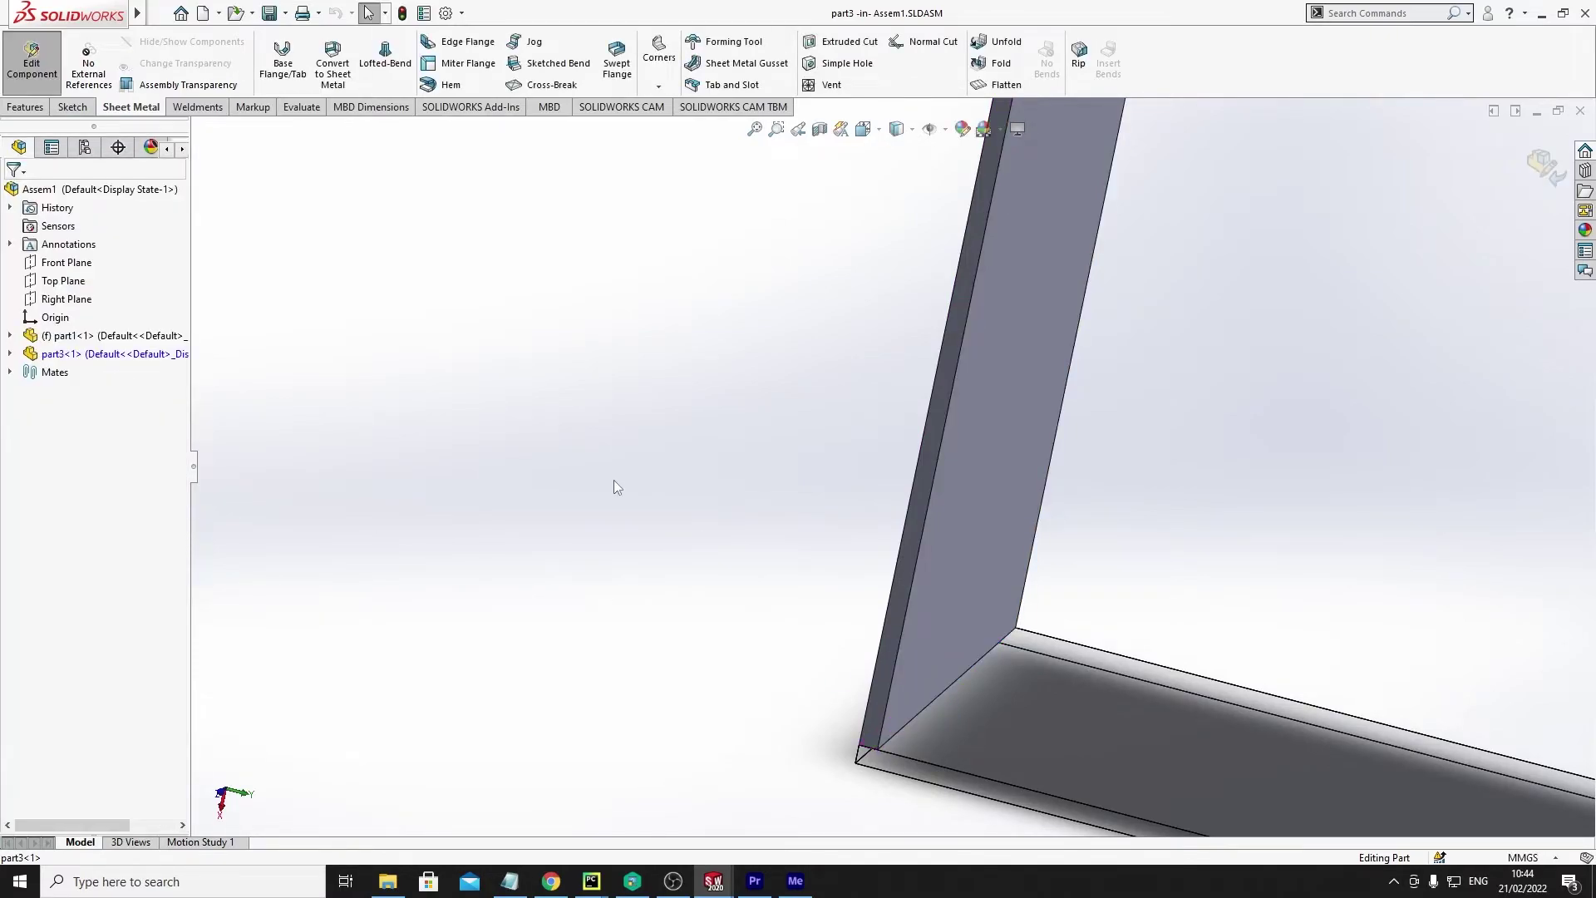
Step: Add a tab and slot pairing part3's bottom edge with the lower plate's face, previewing 35 mm tabs
left_click(732, 85)
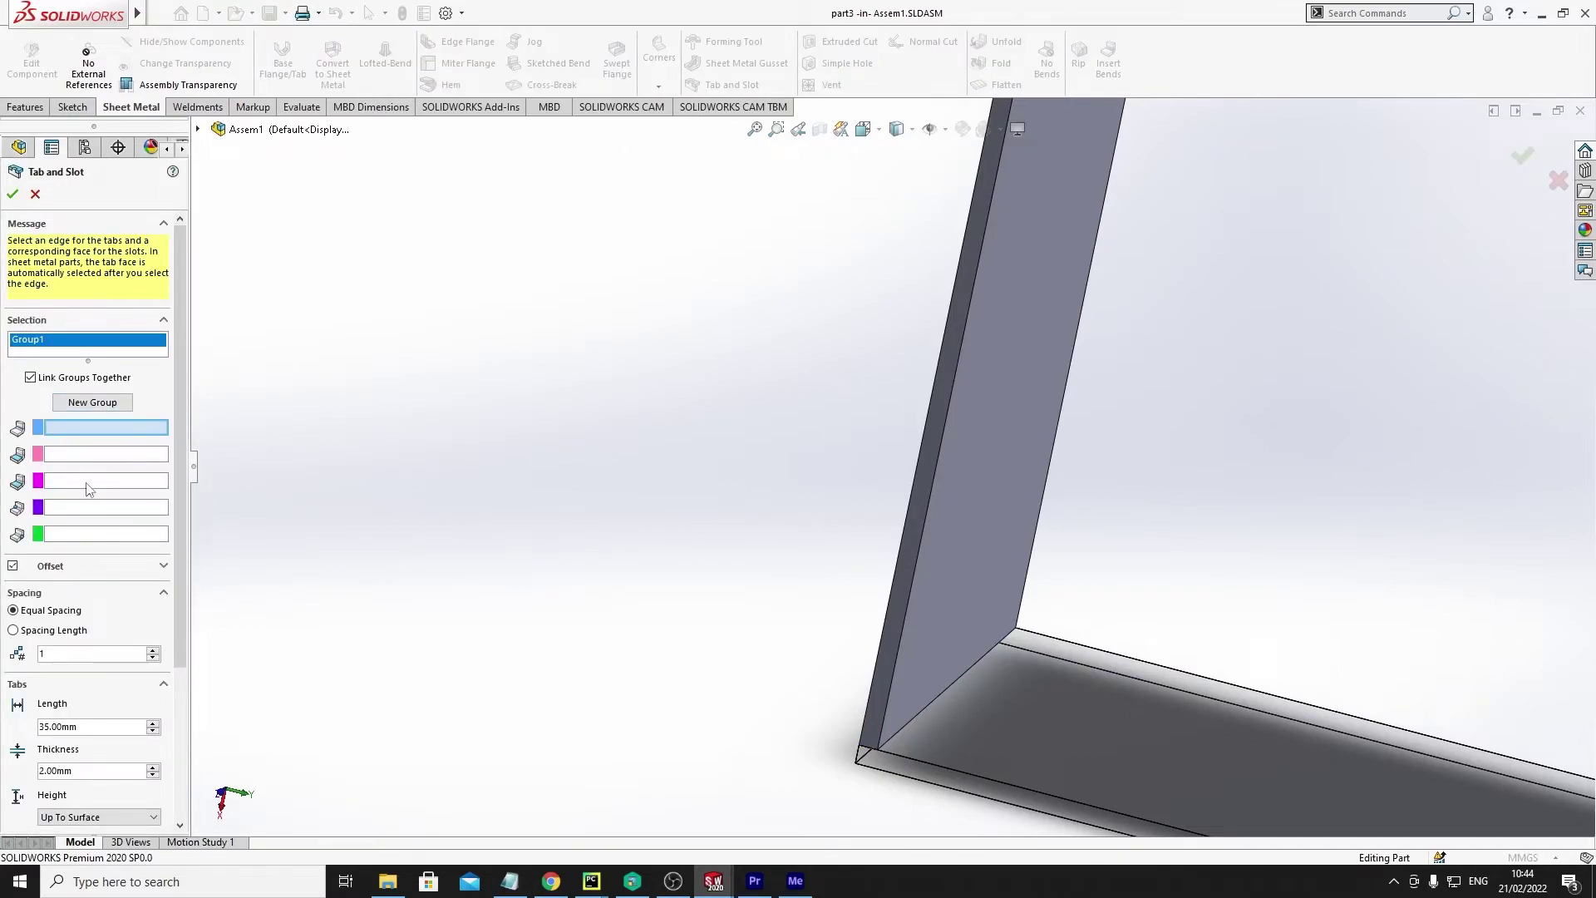
left_click(964, 675)
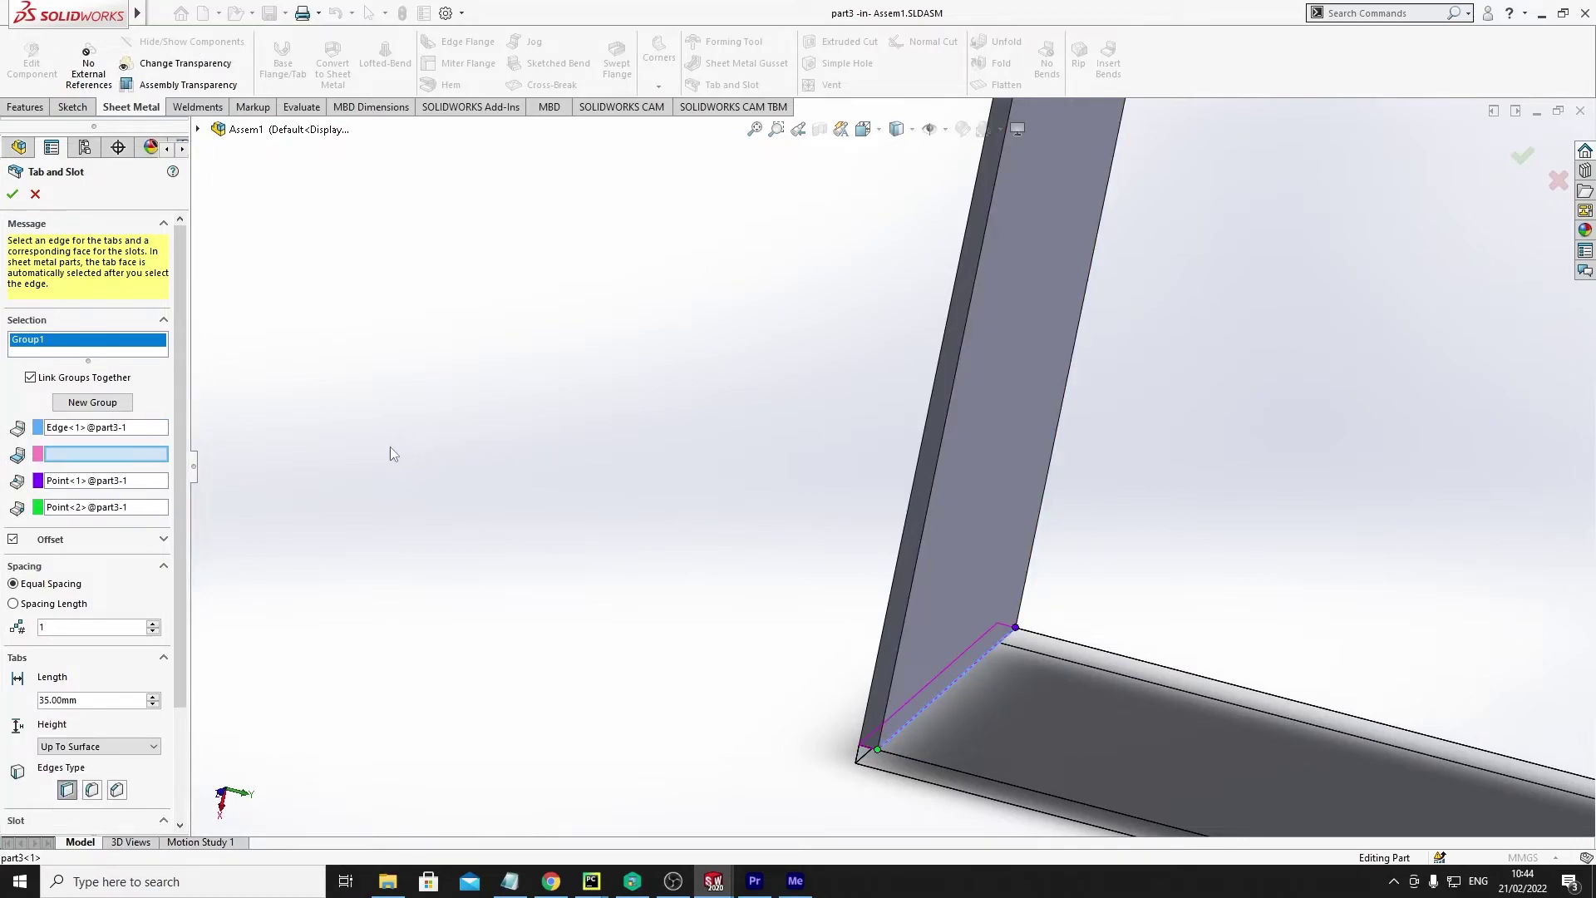
middle_click_drag(392, 449, 571, 462)
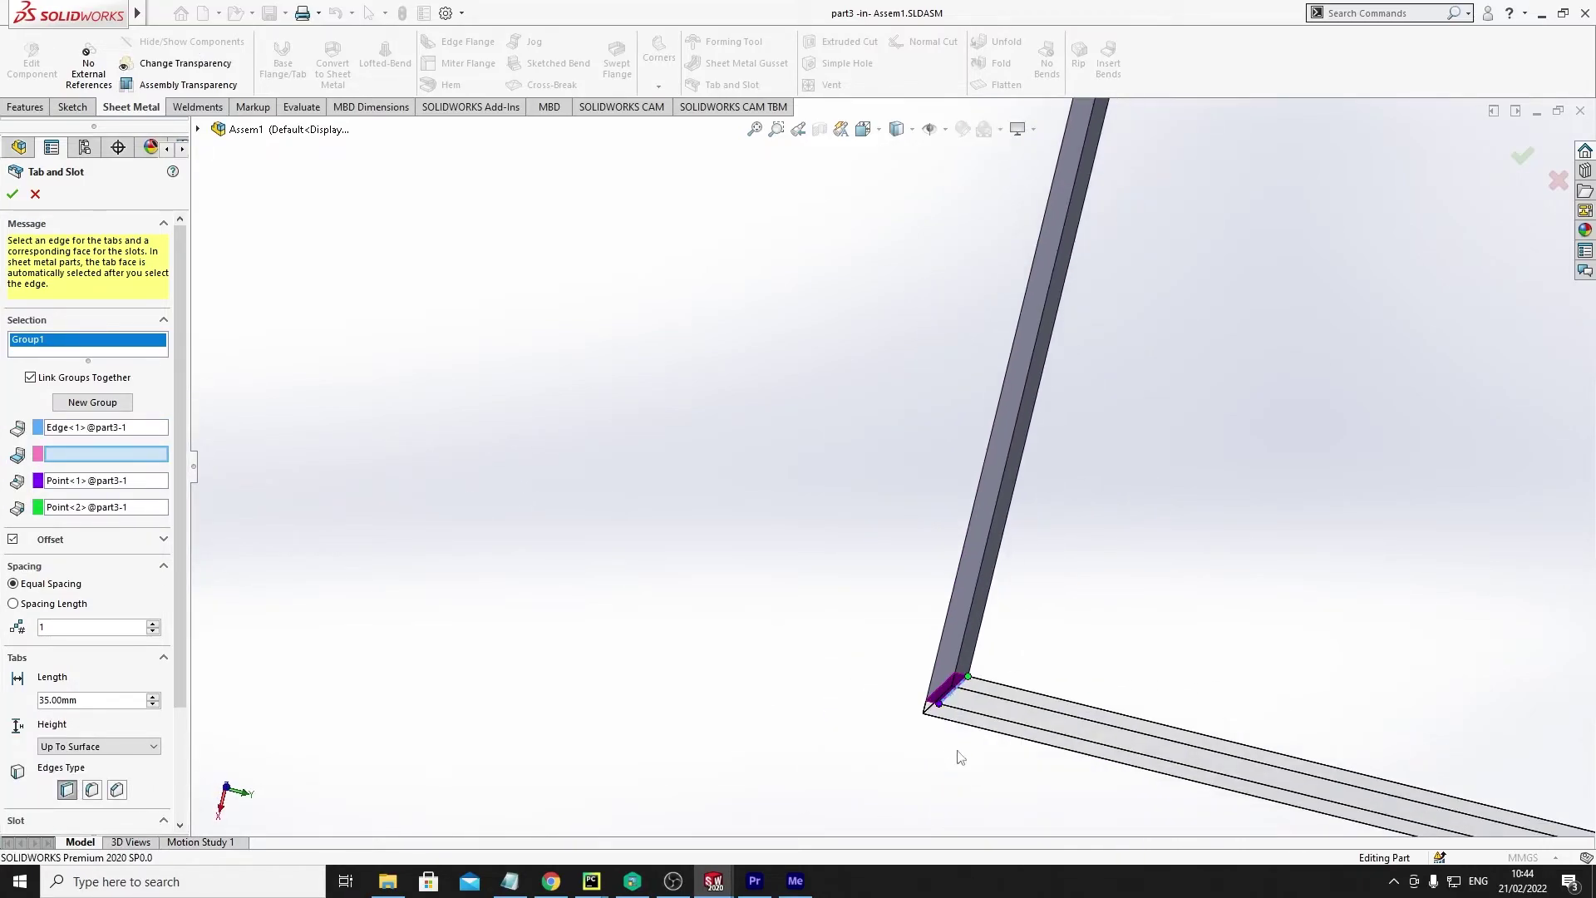
middle_click_drag(960, 757, 898, 686)
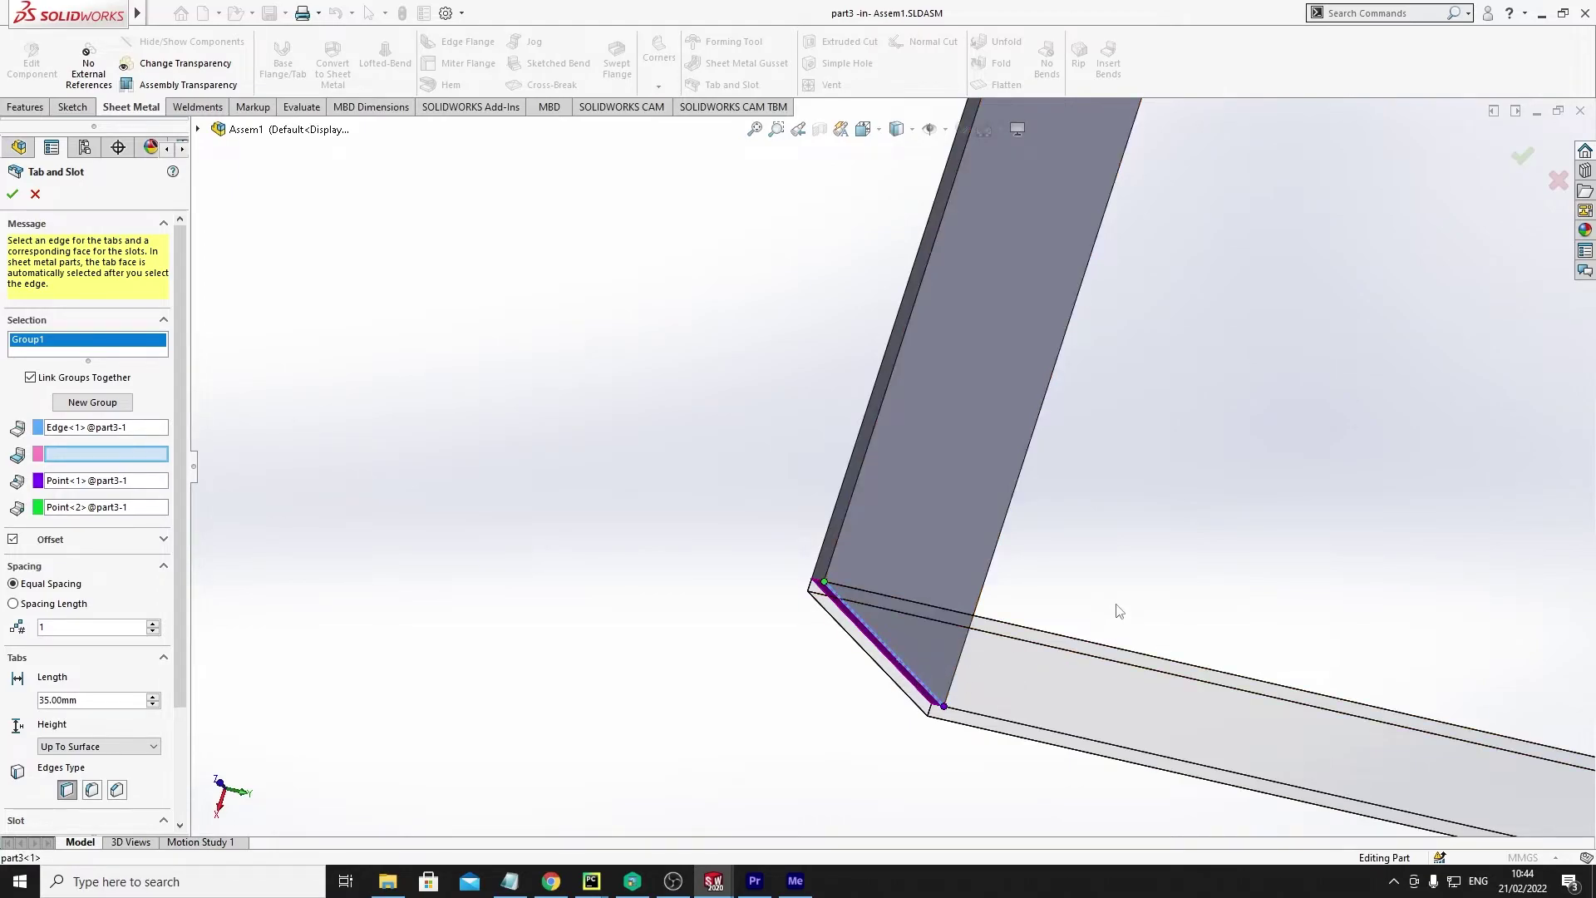
middle_click_drag(911, 643, 1305, 600)
left_click(1305, 601)
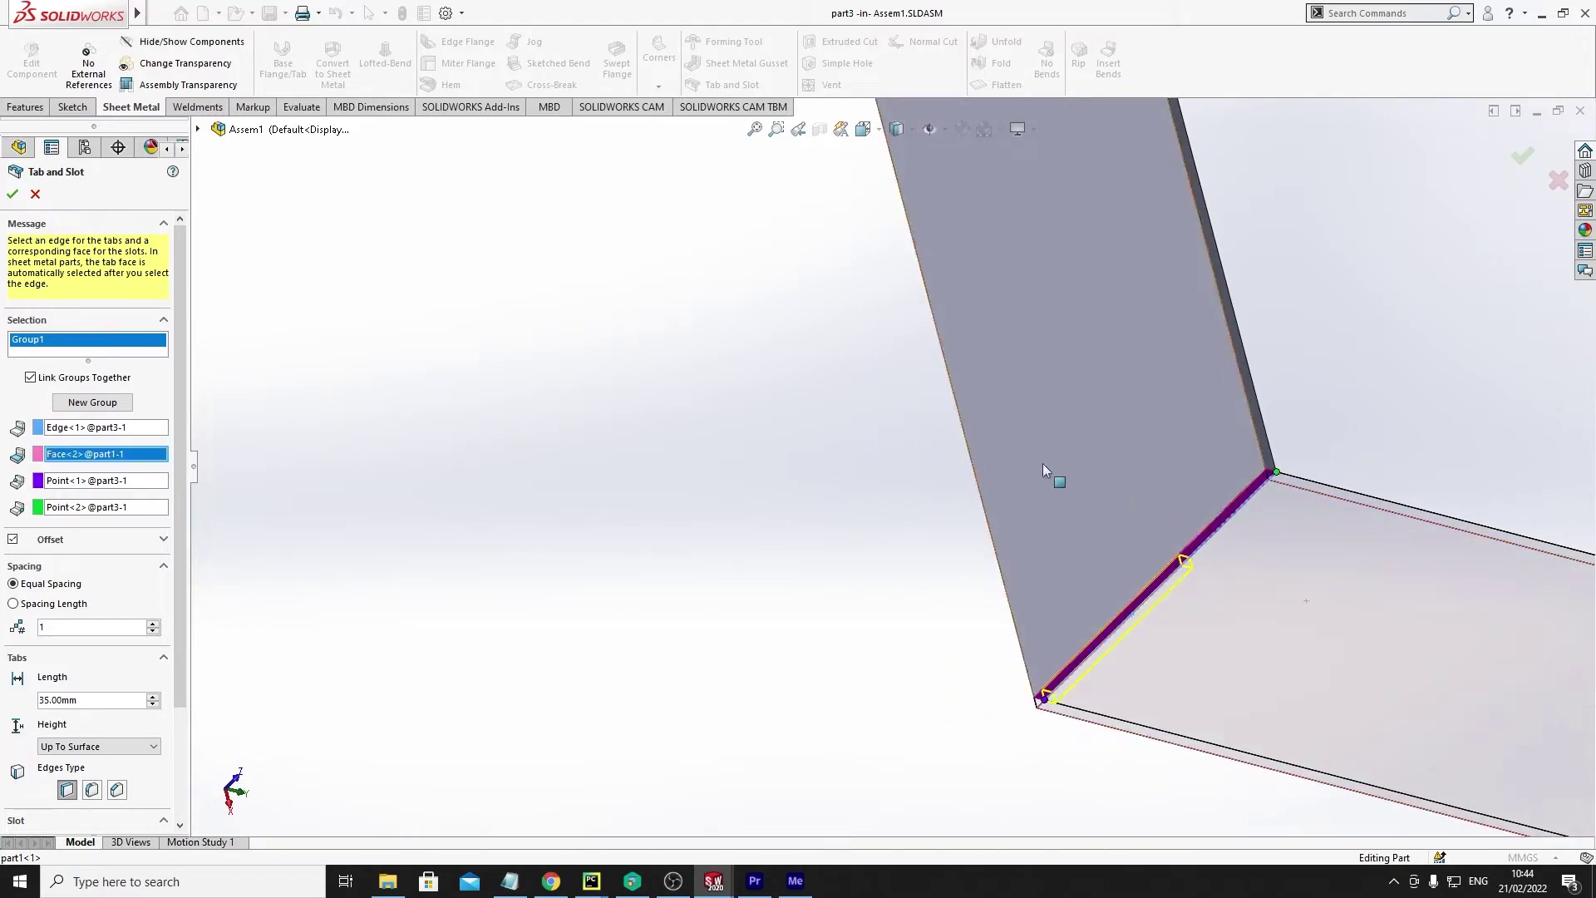
middle_click_drag(1041, 464, 1114, 486)
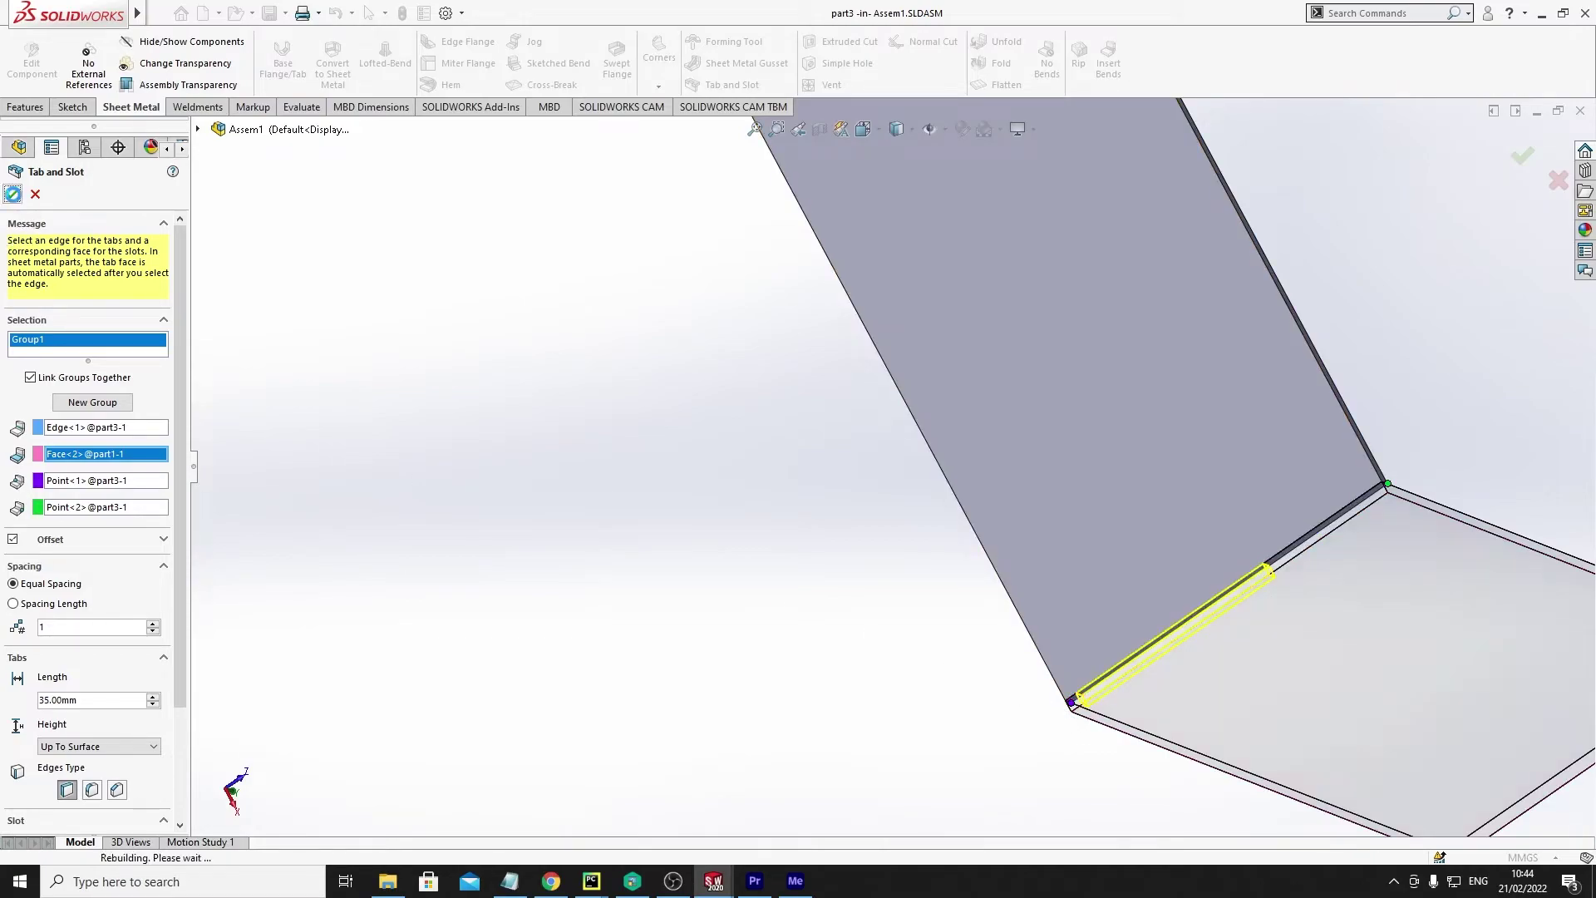
Step: Exit part3 editing back to the assembly and orbit to inspect the tabbed joint
scroll(1139, 561, "up", 3)
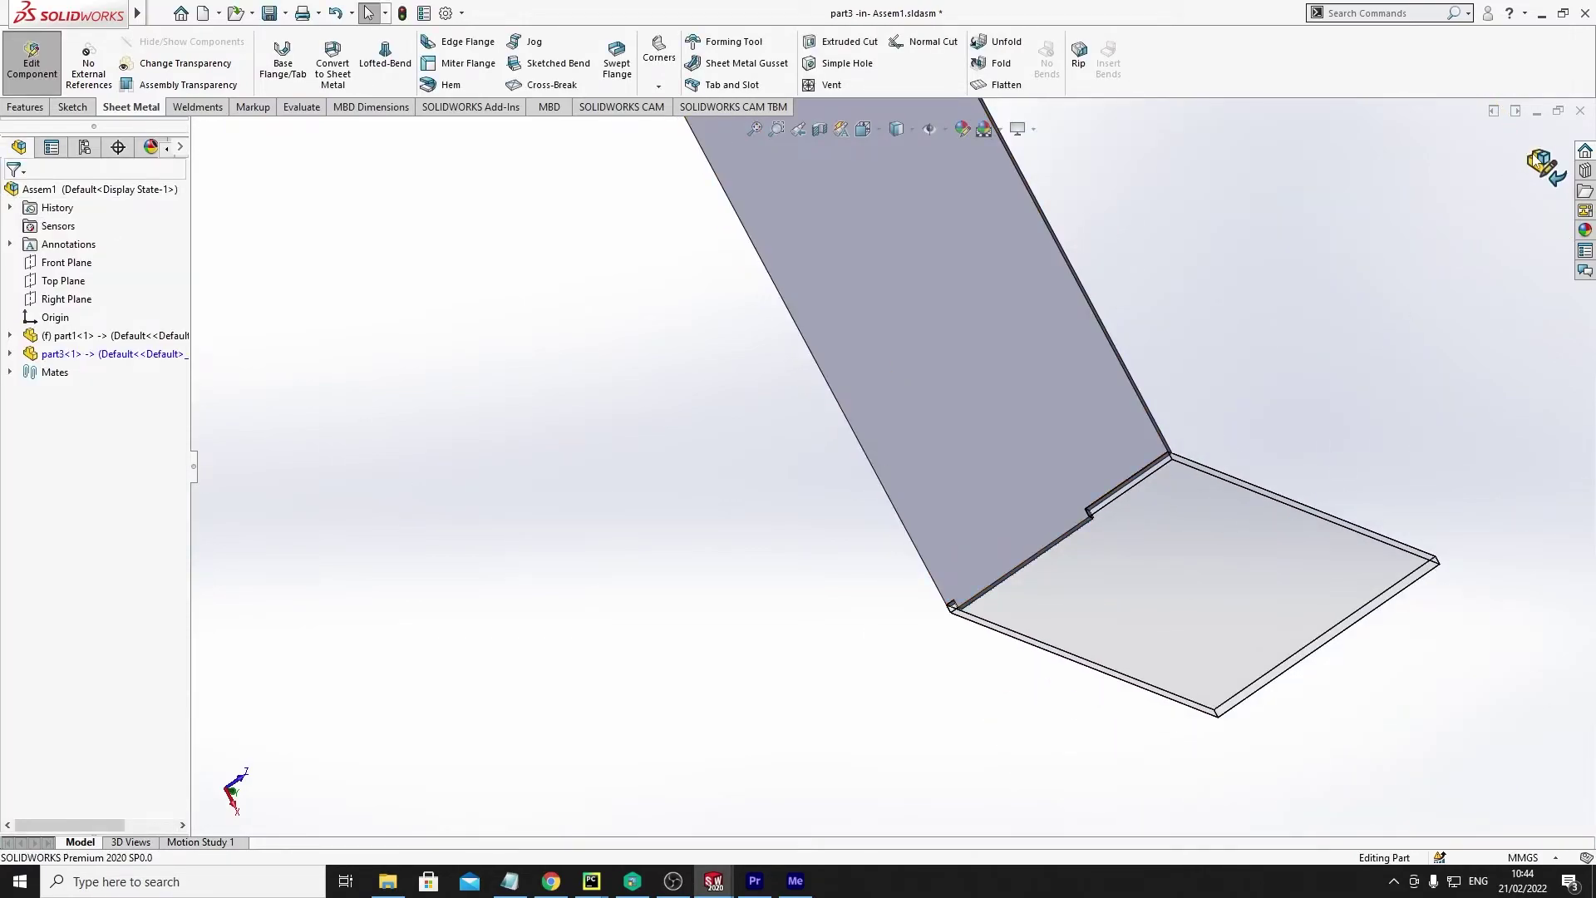
left_click(1544, 165)
middle_click_drag(1321, 332, 1128, 521)
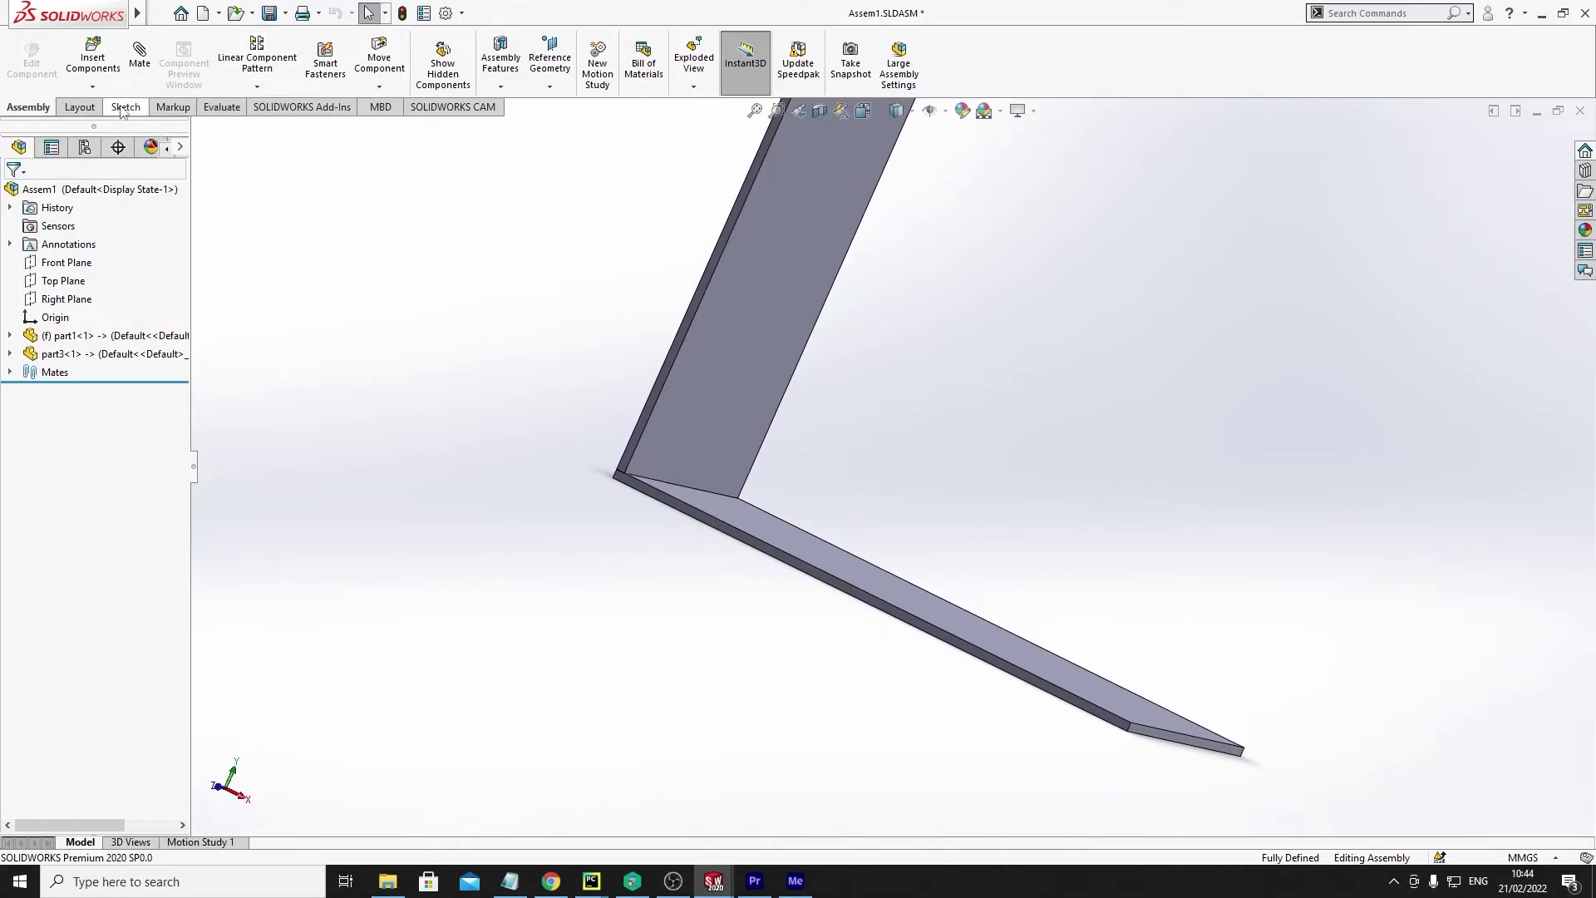
Step: Re-enter Edit Part on part3 from the feature tree
left_click(58, 336)
right_click(56, 339)
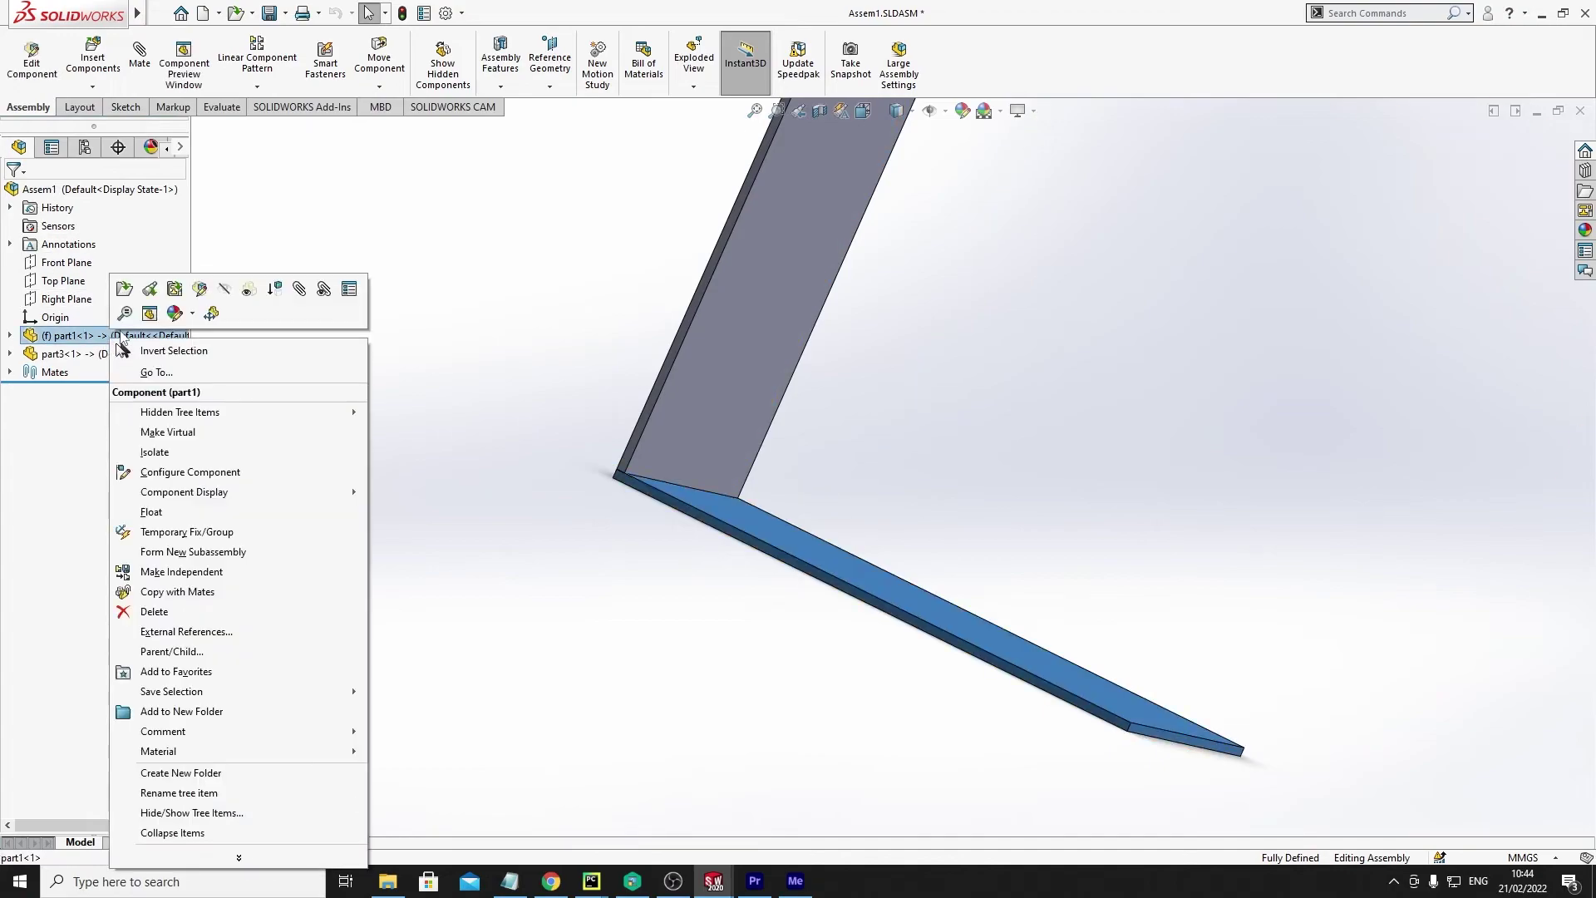
left_click(72, 356)
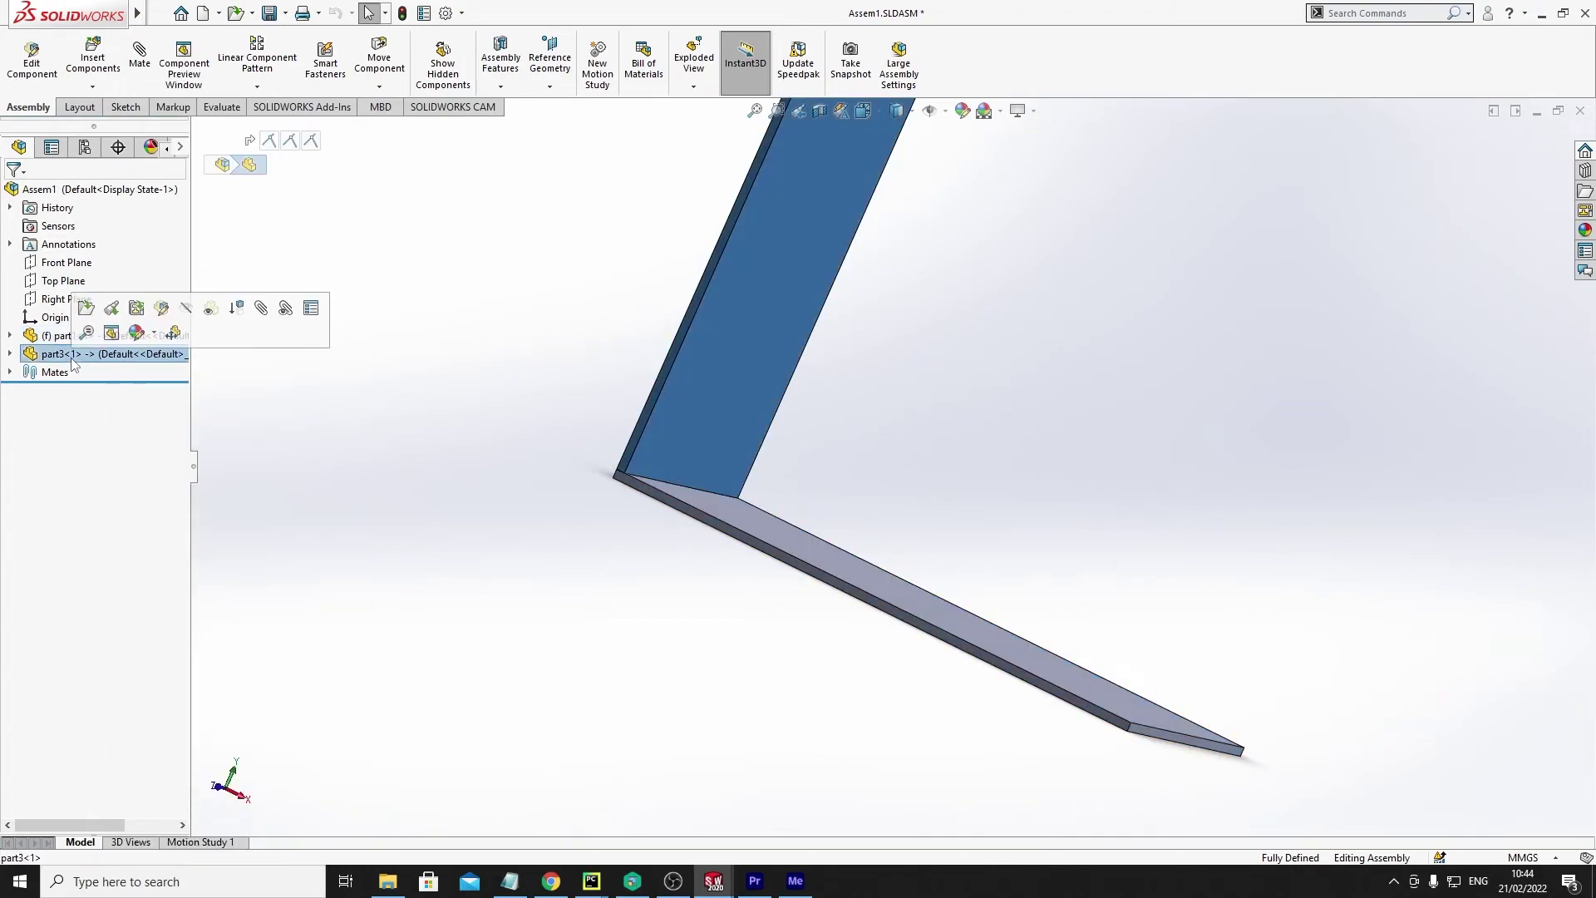
left_click(165, 312)
Step: Select part3's flange face and browse the Sketch, Features and Sheet Metal tools
left_click(831, 274)
left_click(72, 106)
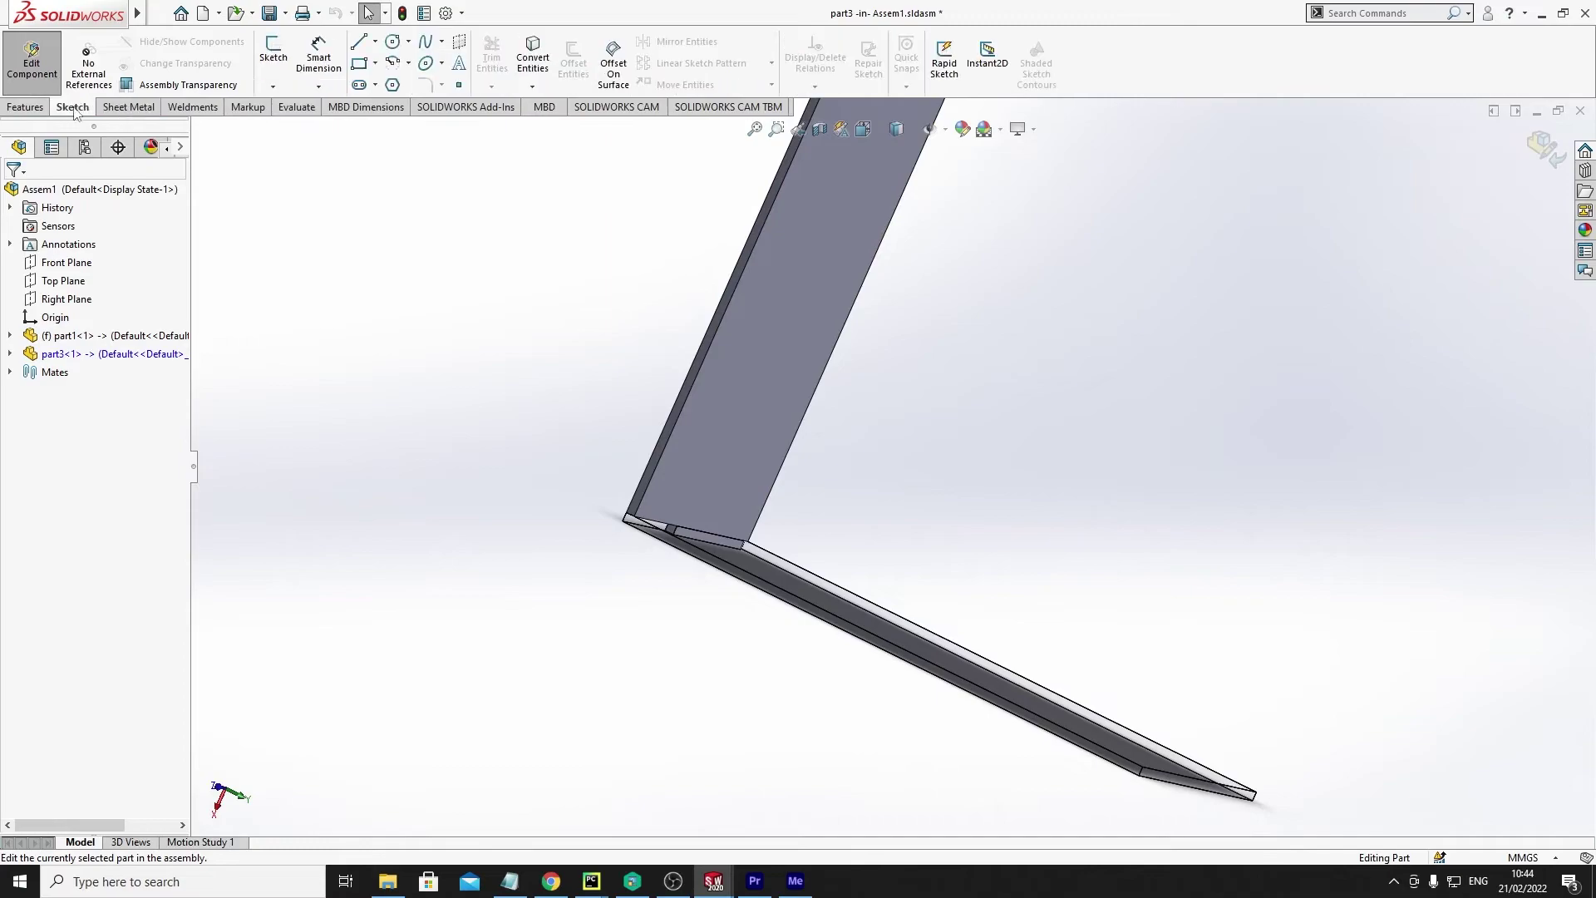
left_click(25, 106)
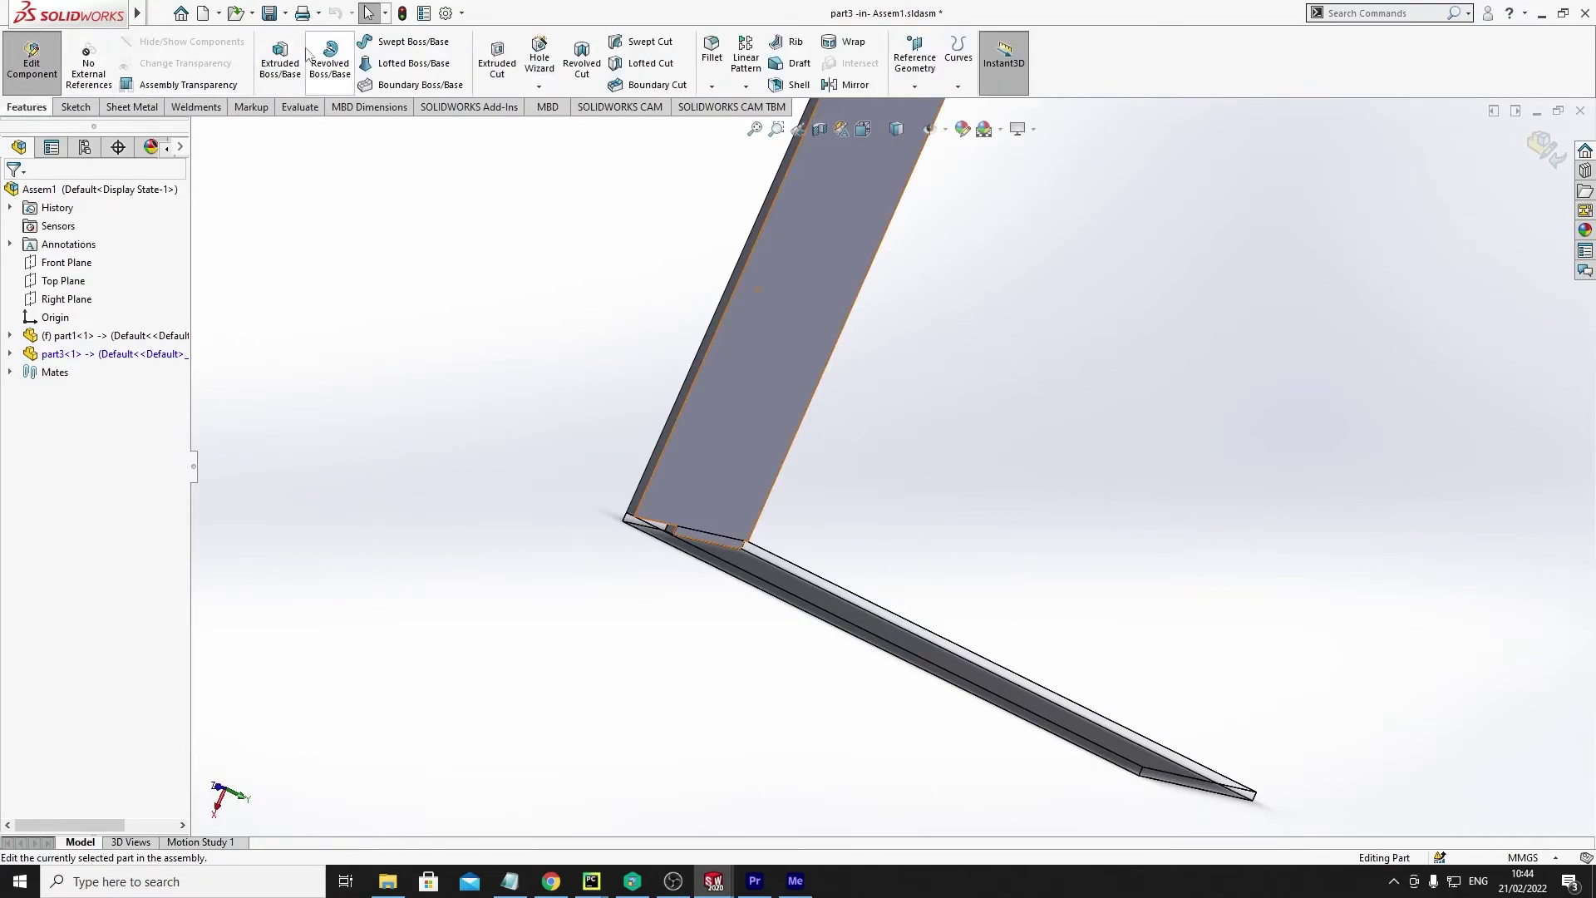
left_click(627, 158)
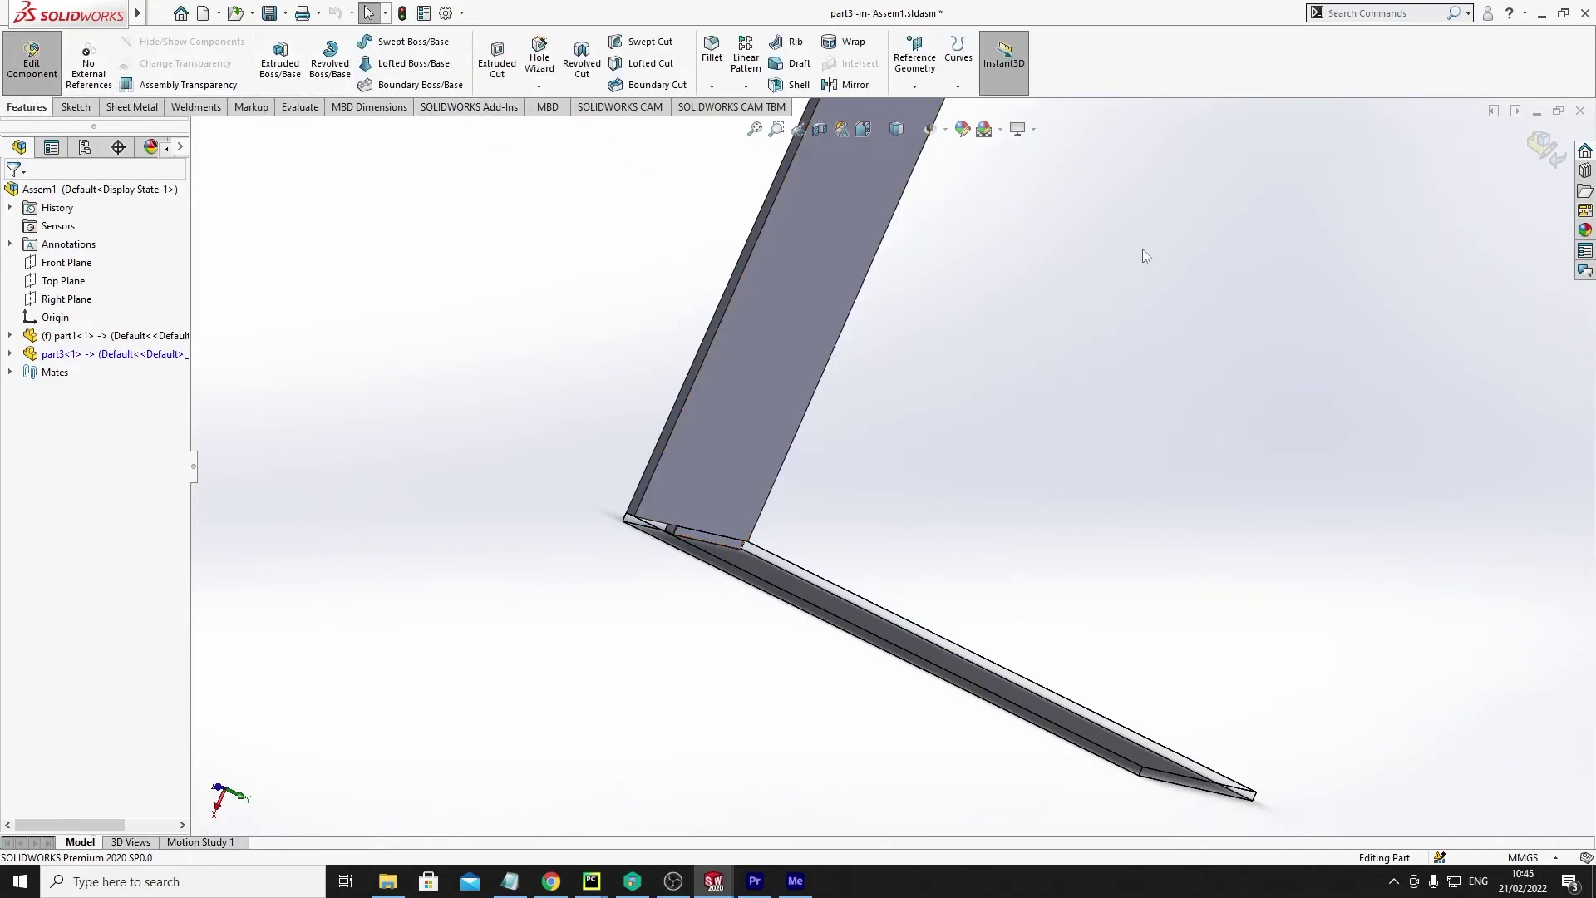
left_click(864, 162)
left_click(150, 110)
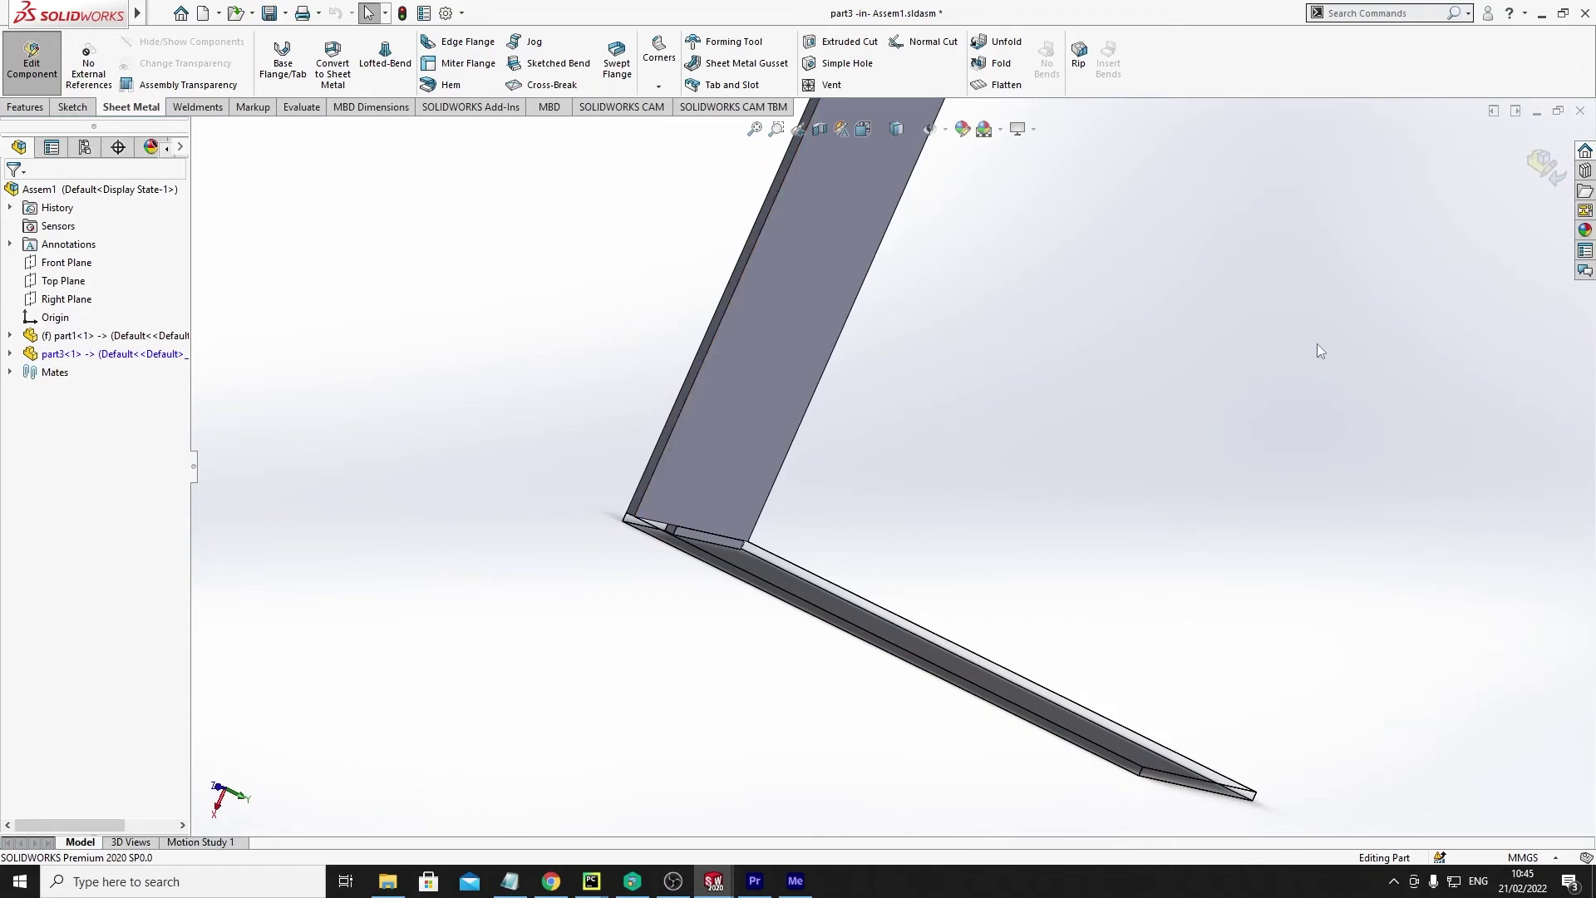
left_click(1544, 164)
middle_click_drag(960, 358, 950, 439)
scroll(951, 439, "down", 5)
middle_click_drag(790, 467, 720, 349)
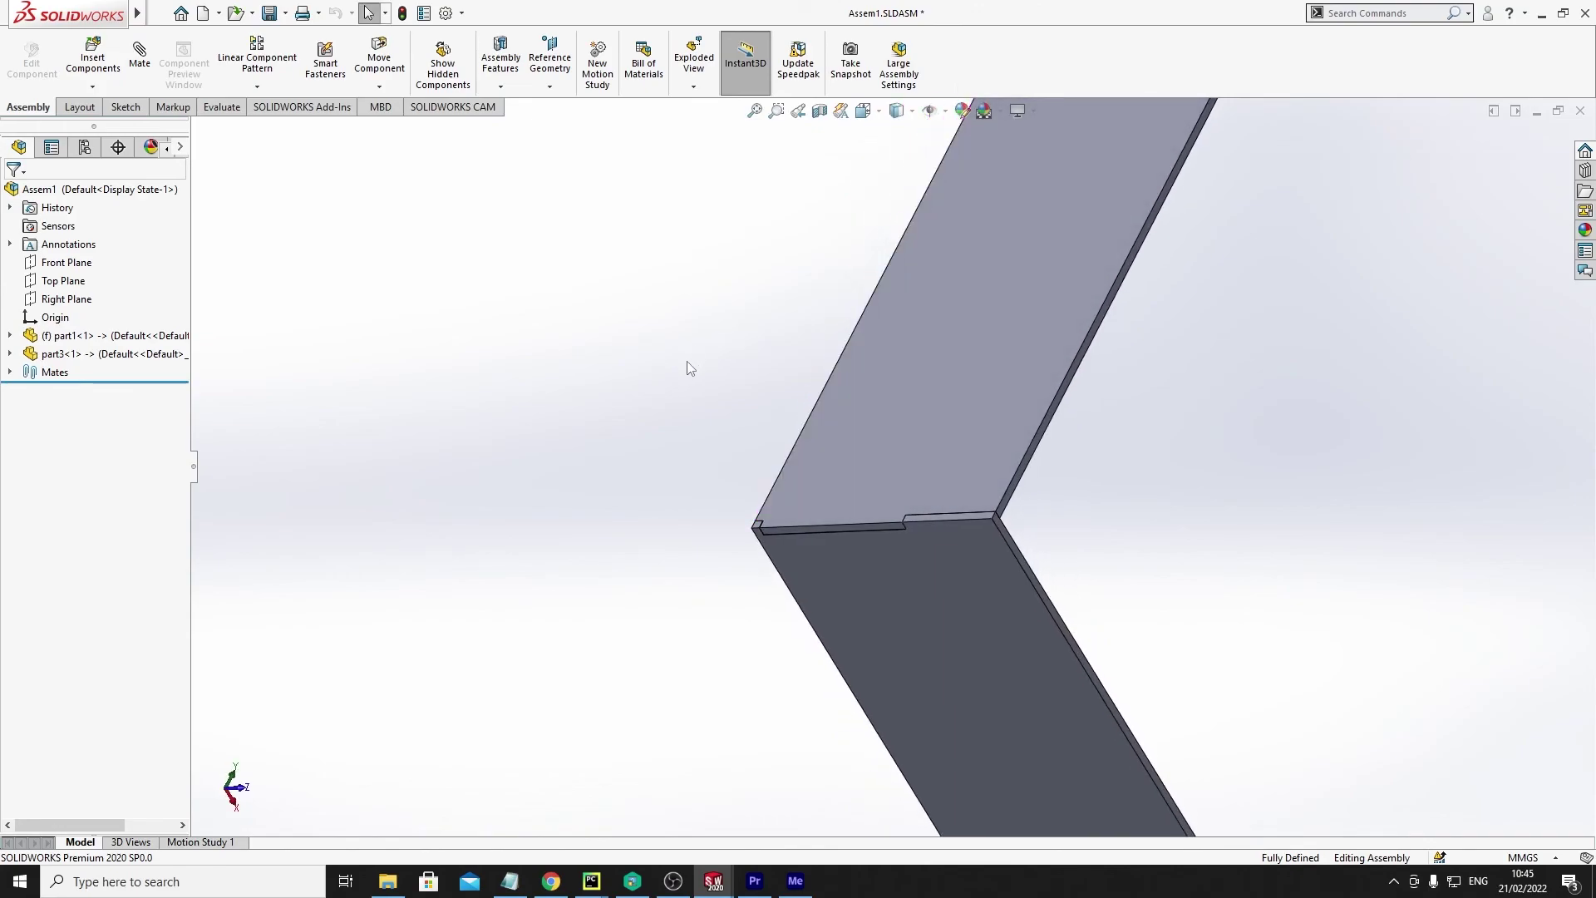
middle_click_drag(926, 497, 490, 467)
scroll(1026, 524, "up", 2)
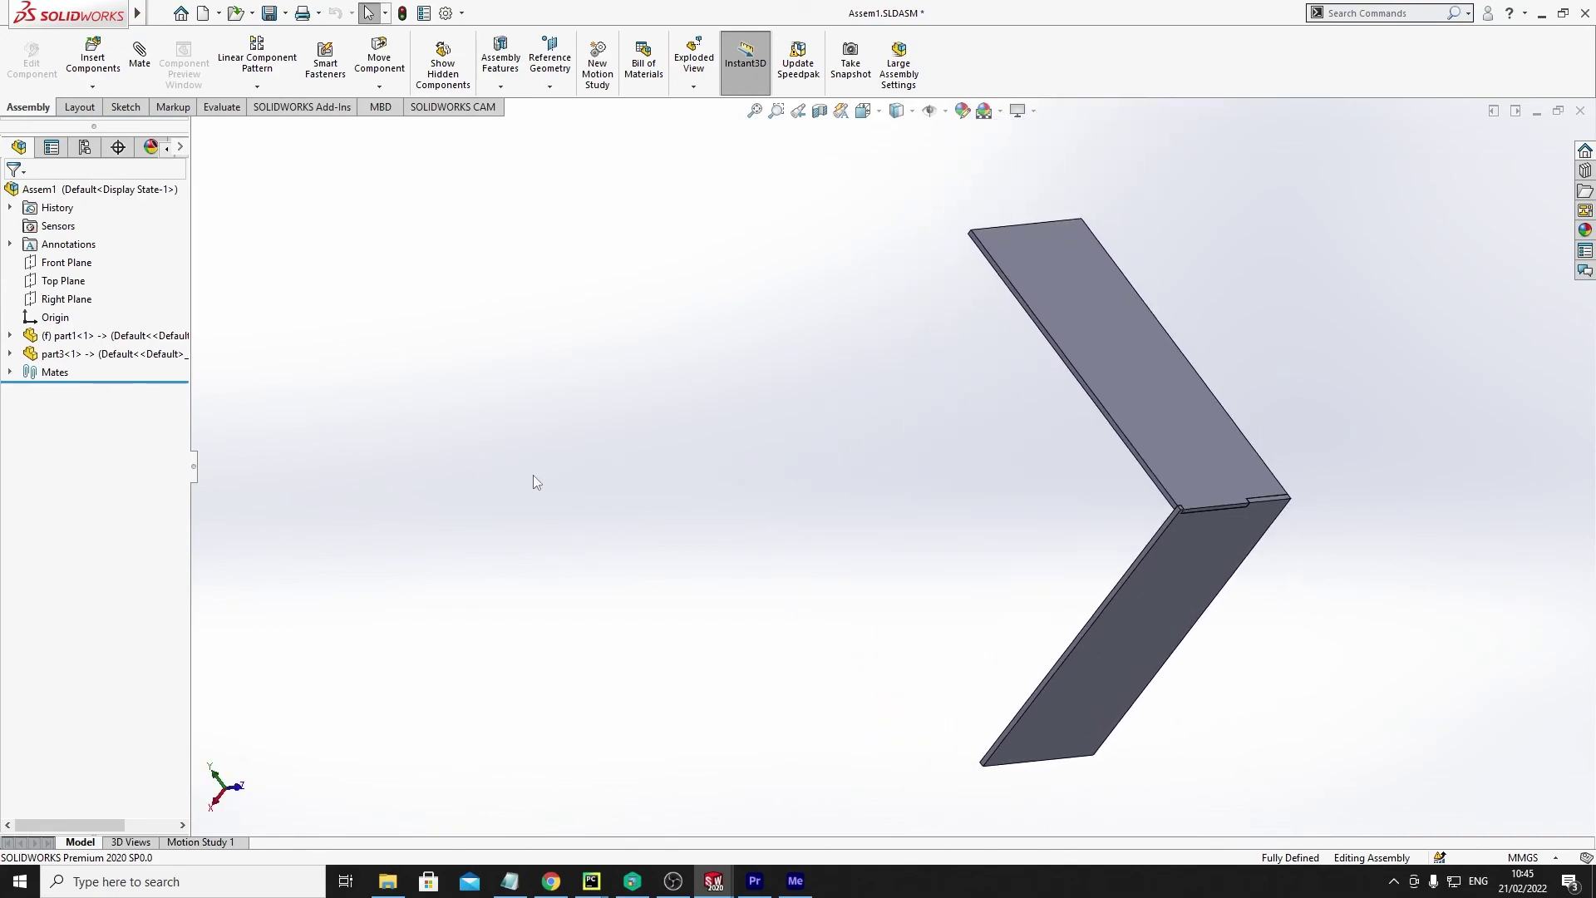